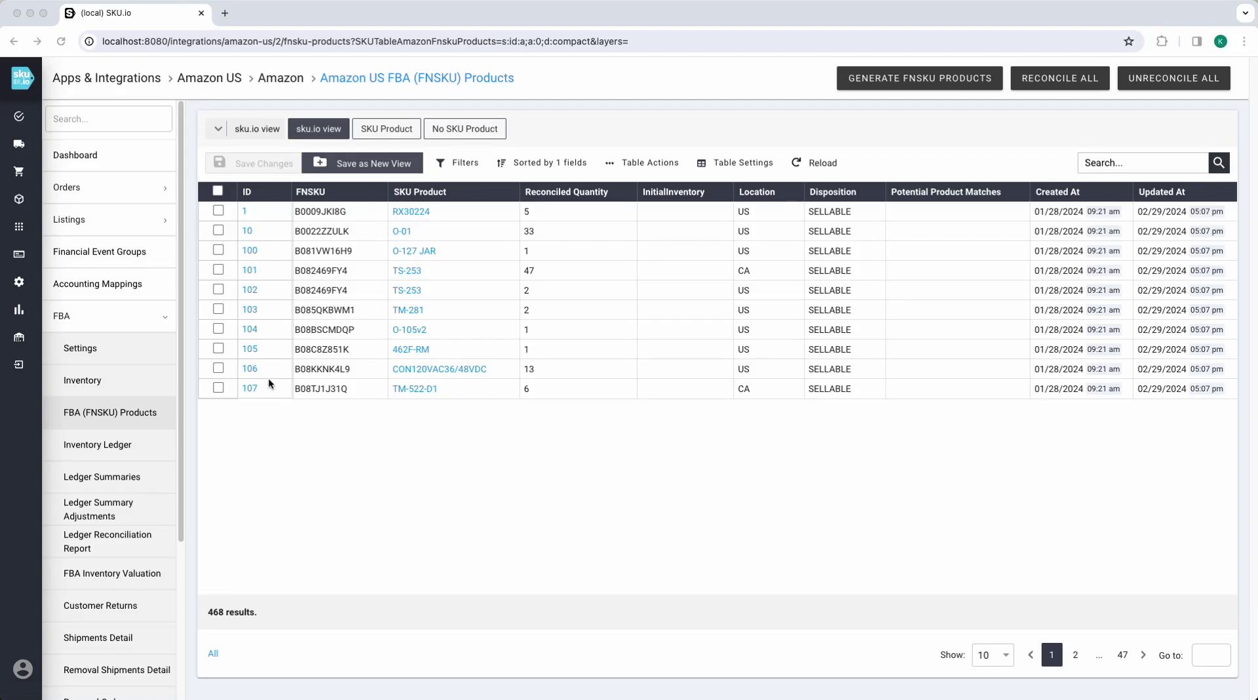
# Review the initial FBA inventory and ledger details of the product with FNSKU B0009JKI8G
pyautogui.click(247, 212)
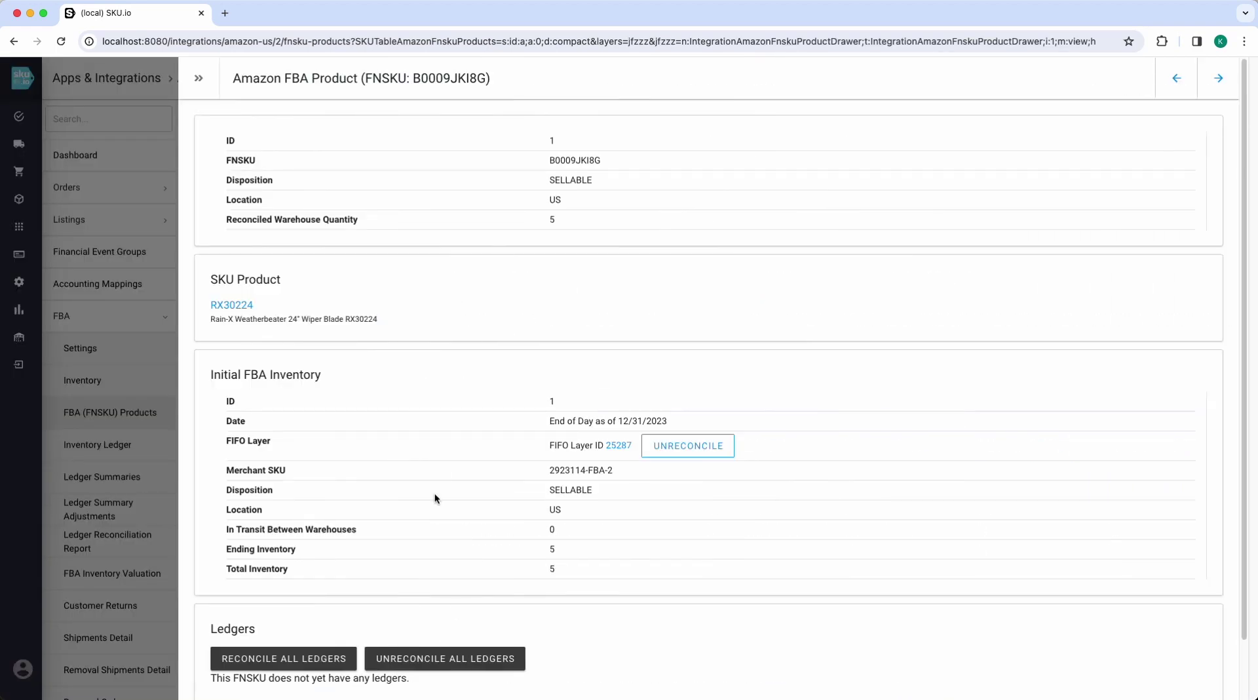
pyautogui.doubleClick(552, 549)
pyautogui.click(552, 566)
pyautogui.scroll(-2, 479, 485)
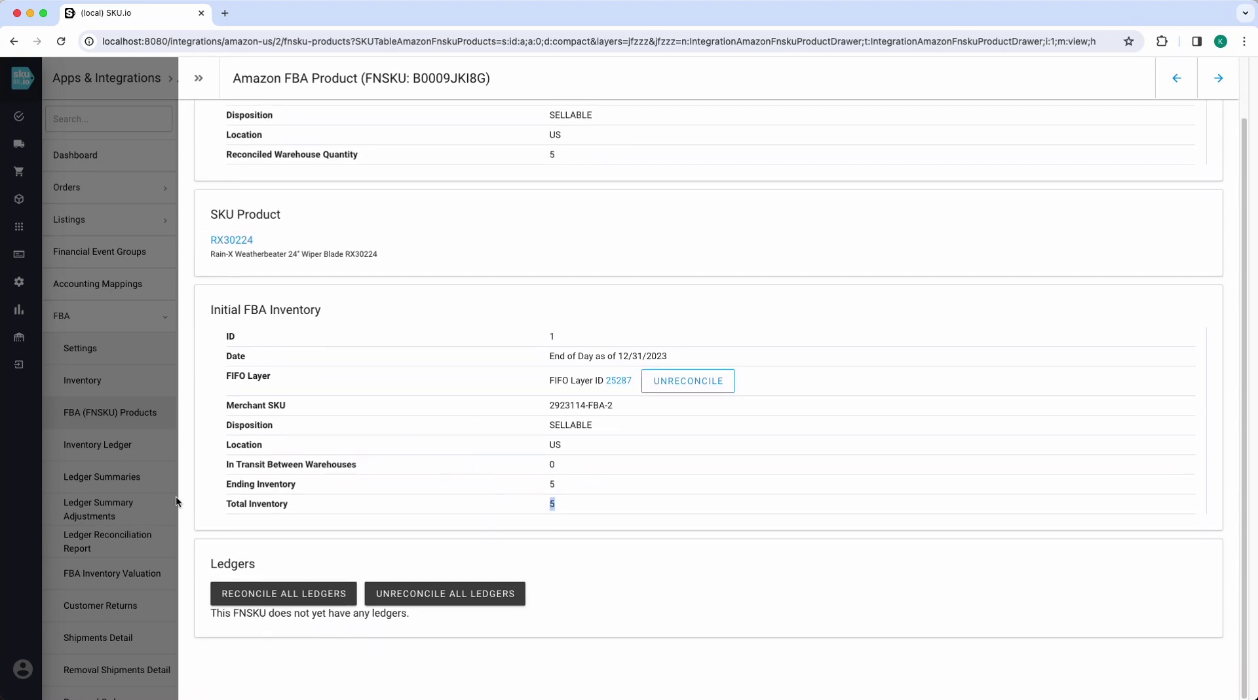
pyautogui.click(176, 501)
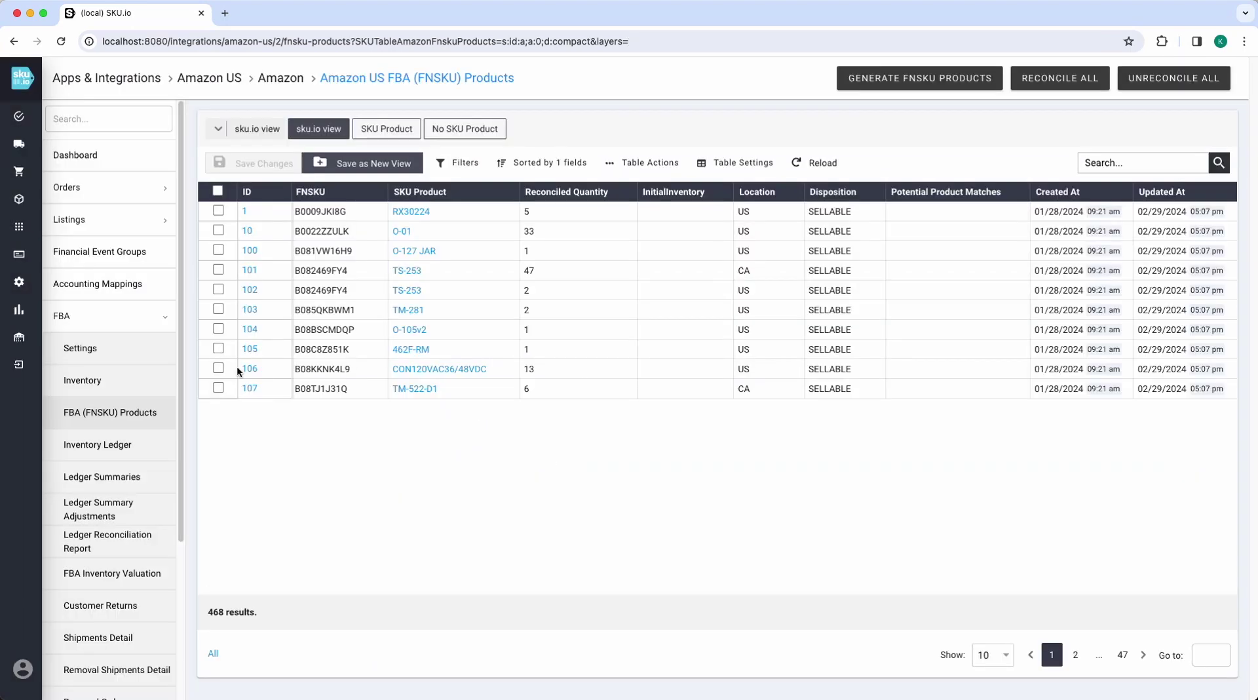
# Review the product details and full ledger list of FNSKU B0022ZZULK
pyautogui.click(244, 231)
pyautogui.scroll(-5, 456, 466)
pyautogui.scroll(-20, 446, 464)
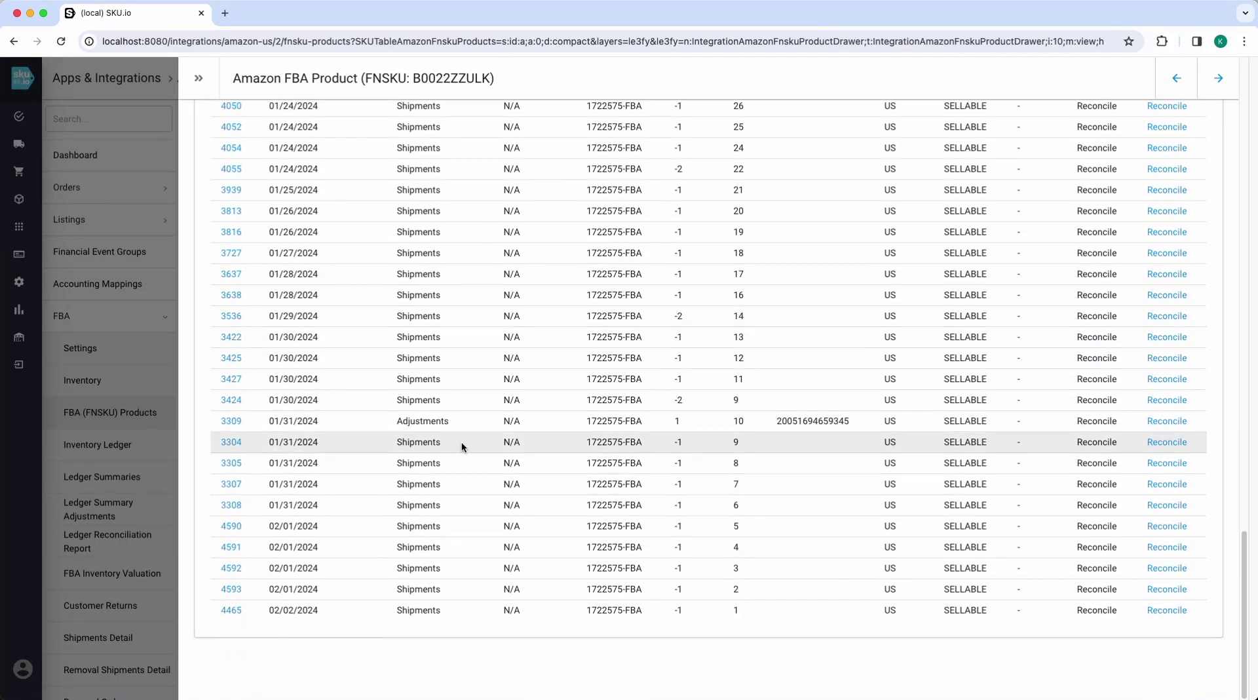
pyautogui.scroll(20, 459, 443)
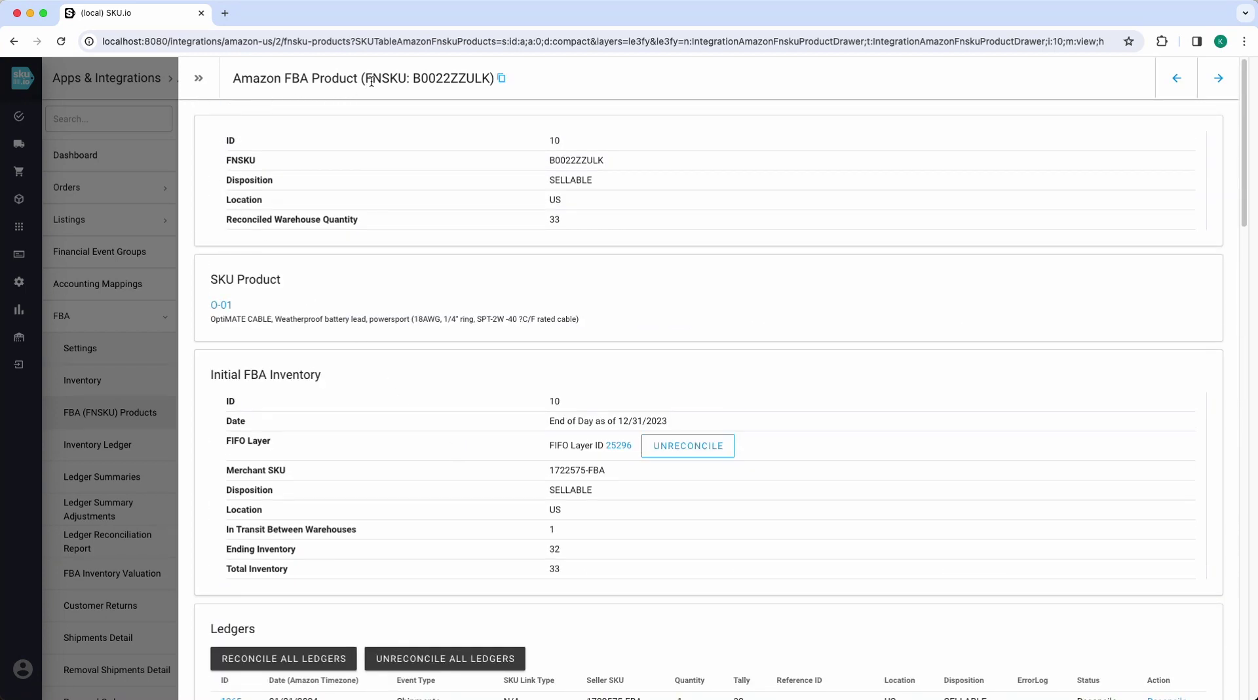
pyautogui.click(147, 296)
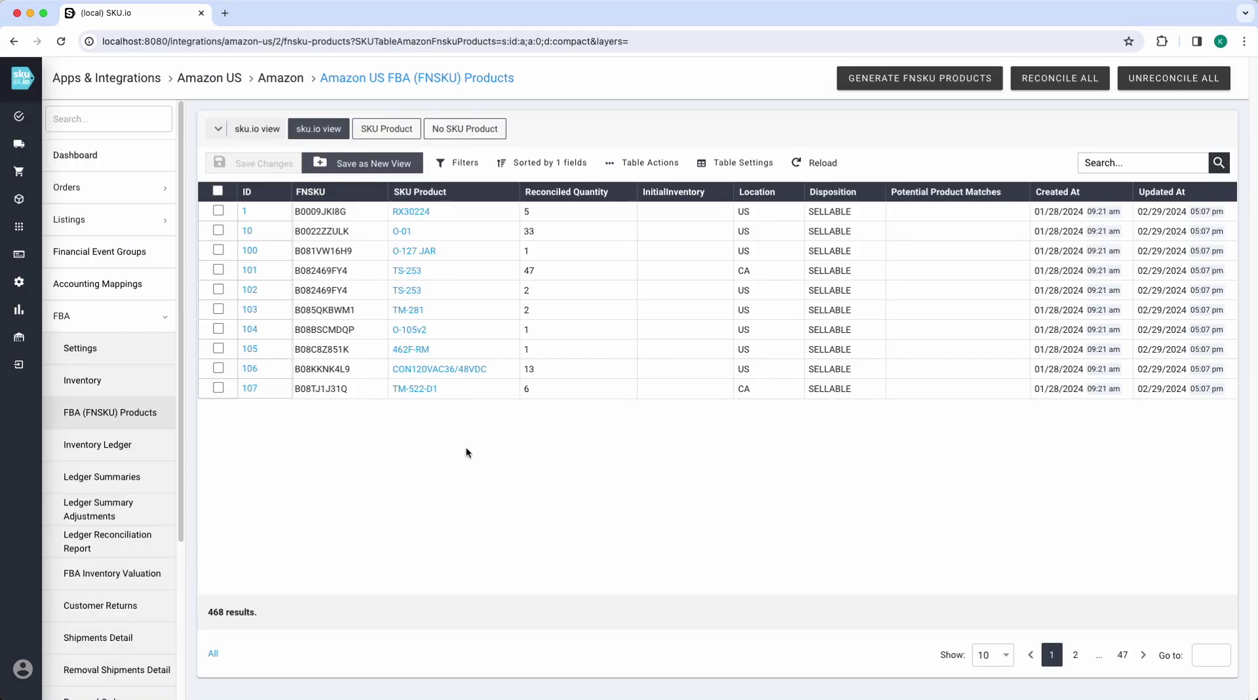
# Open the Amazon US Inventory Ledger and sort it by date in ascending order
pyautogui.click(112, 452)
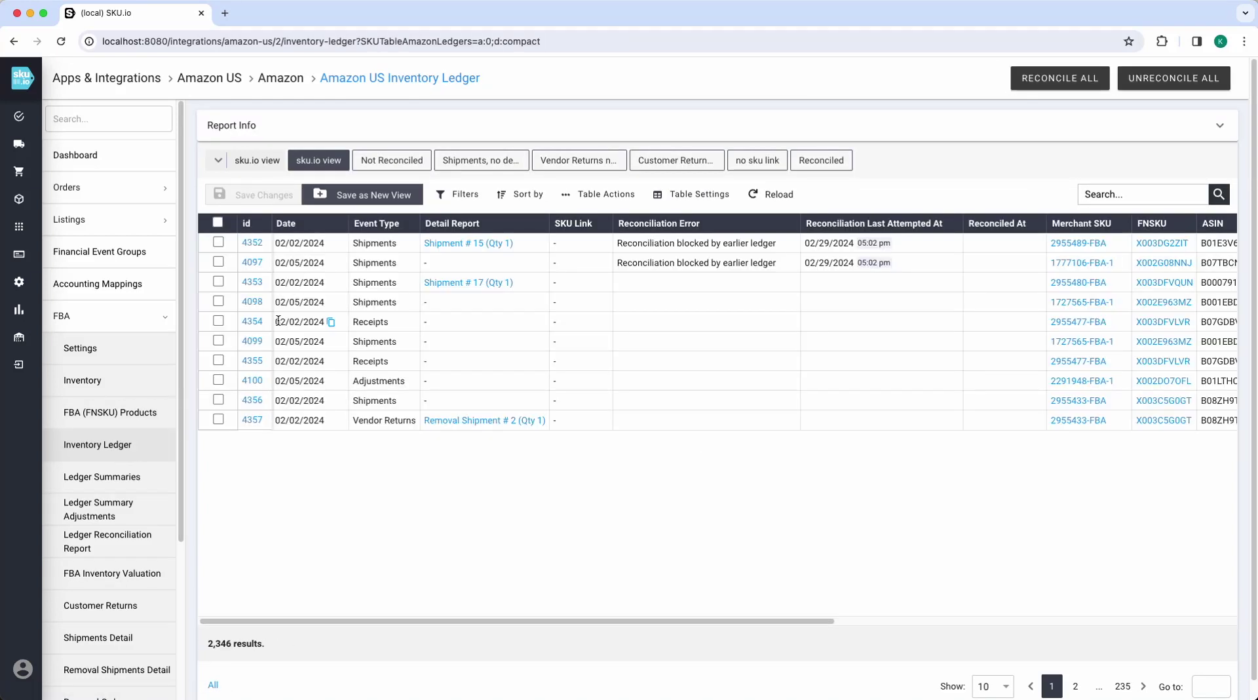
pyautogui.click(293, 225)
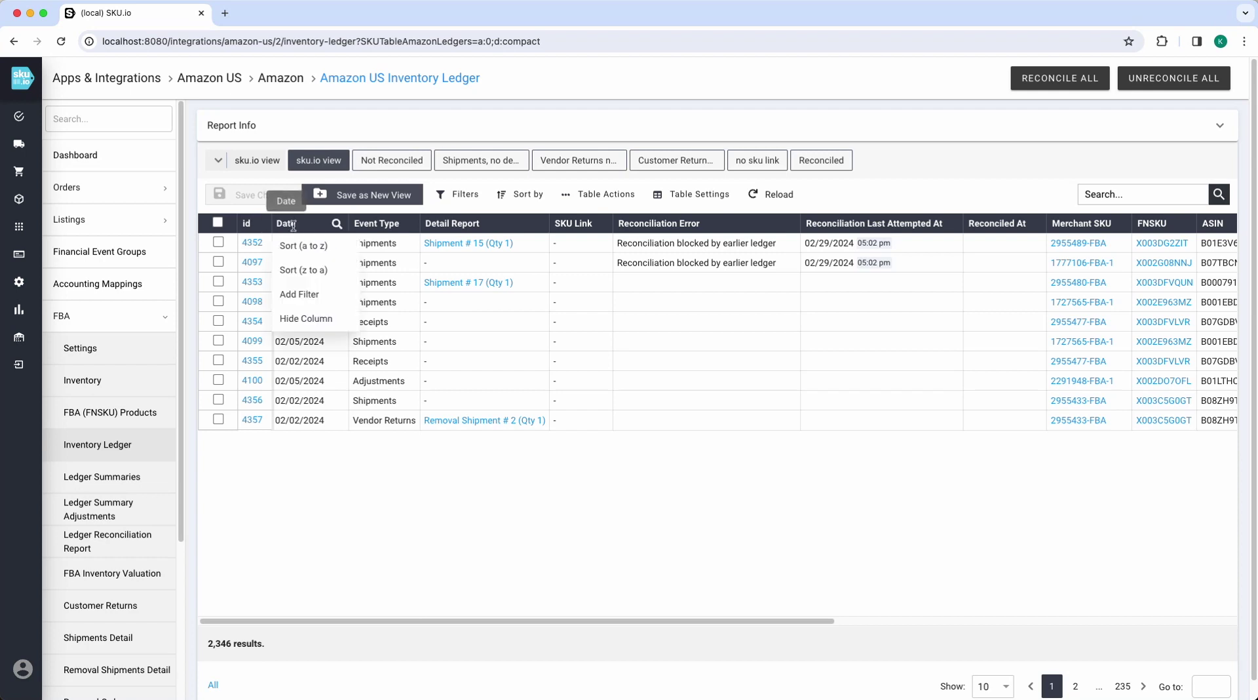
pyautogui.click(304, 246)
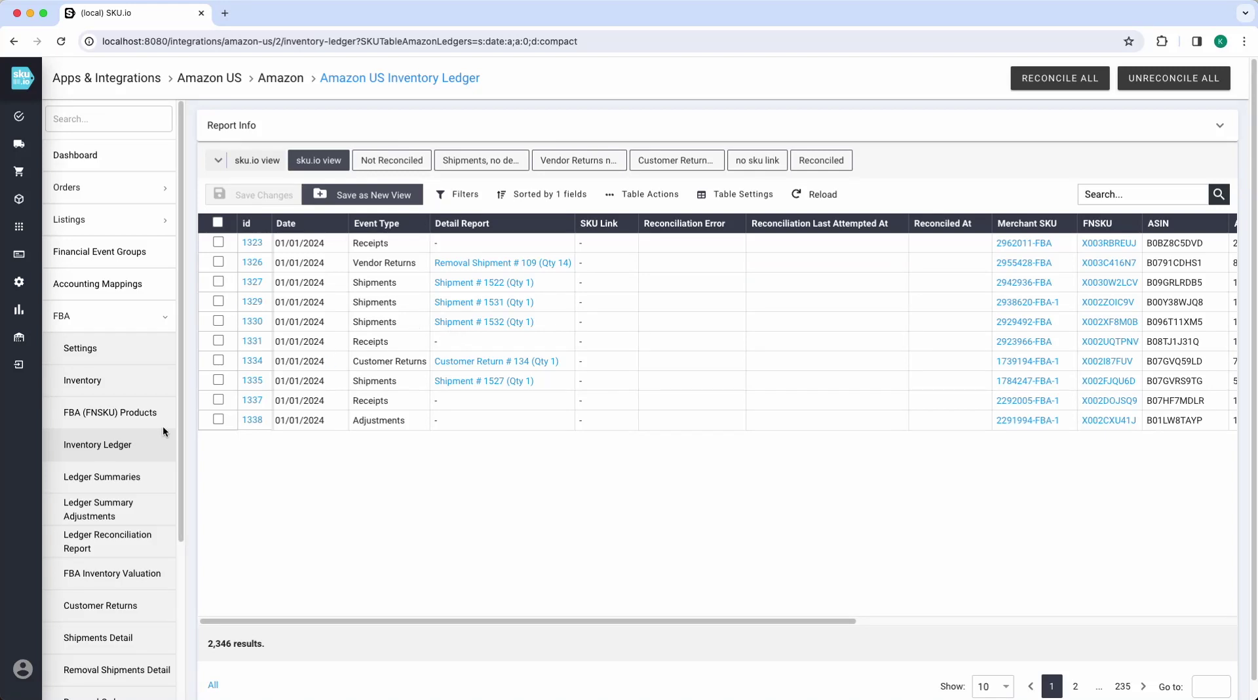
# View the removal shipment detail linked to vendor return ledger 1326 and check its order ID
pyautogui.scroll(-3, 131, 453)
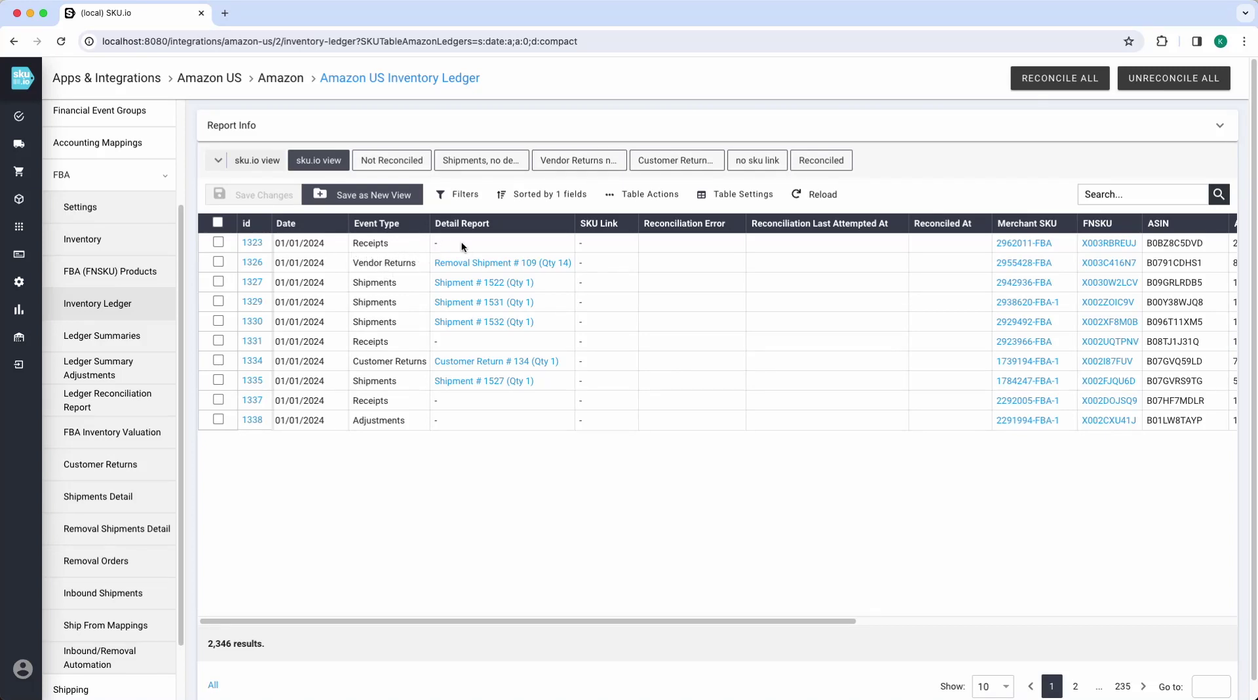
pyautogui.click(481, 264)
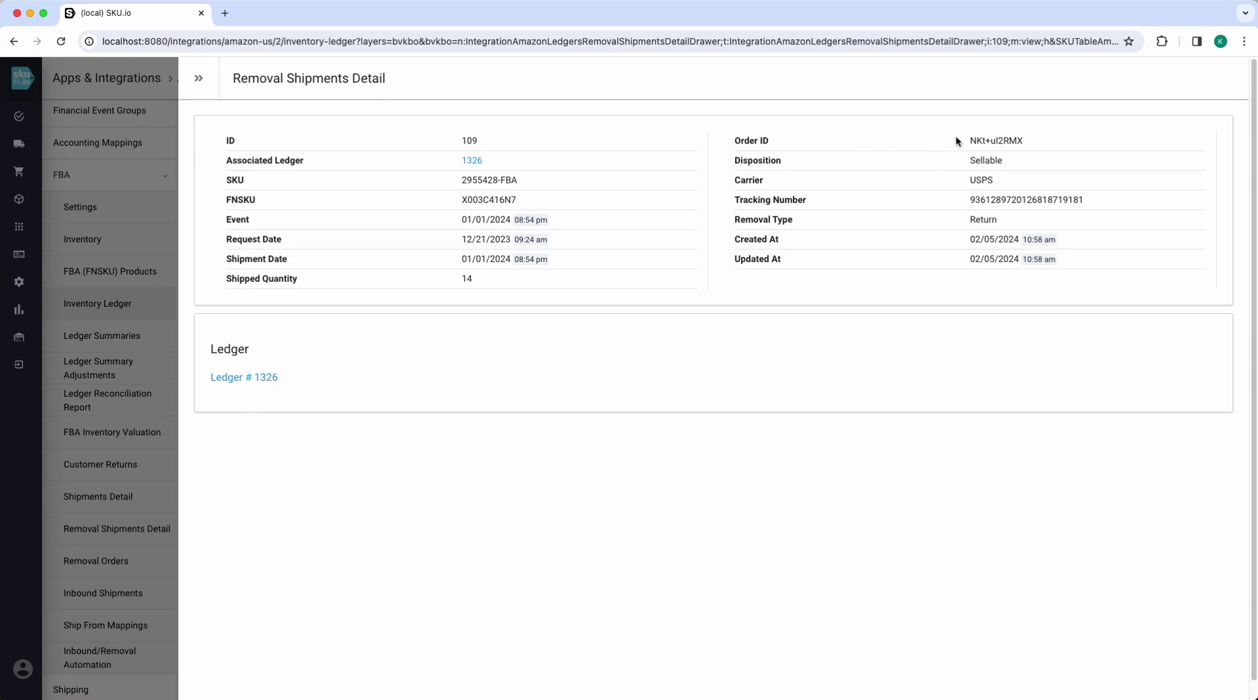
pyautogui.moveTo(976, 140); pyautogui.dragTo(1034, 139)
pyautogui.click(132, 376)
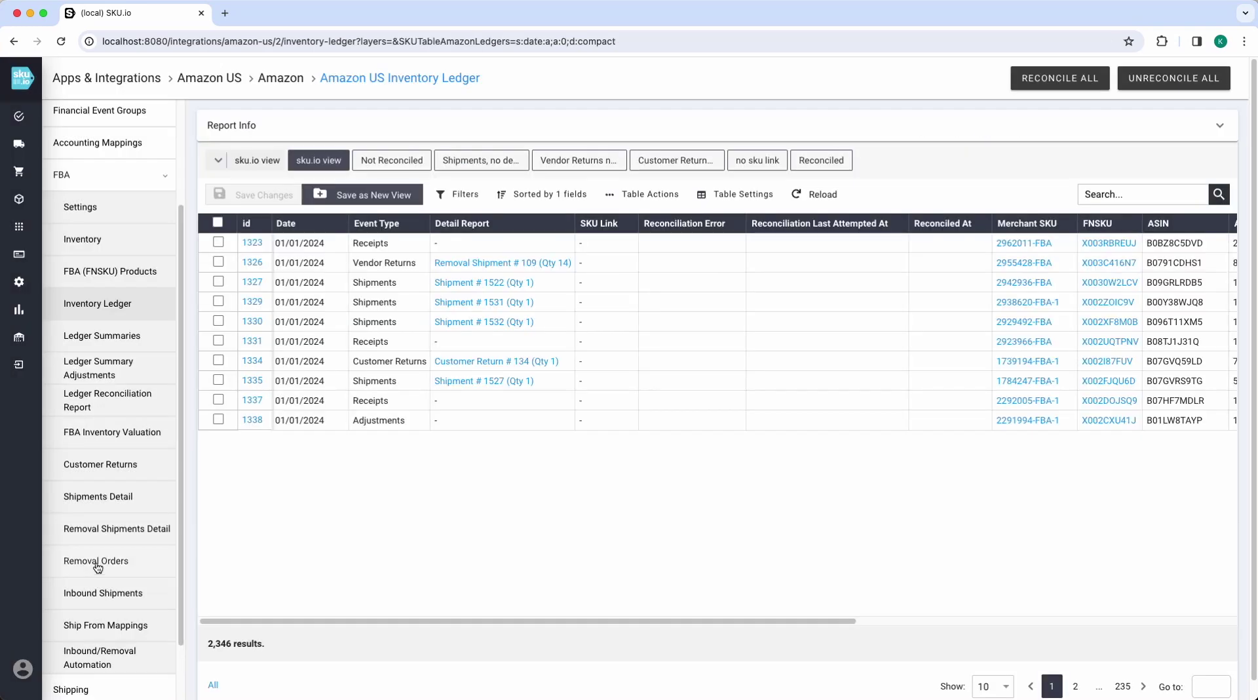
# Open Removal Orders in a new browser tab, inspect Warehouse Transfer 11 Nov's received items, and return to the Inventory Ledger
pyautogui.keyDown('super'); pyautogui.click(96, 564); pyautogui.keyUp('super')
pyautogui.click(265, 13)
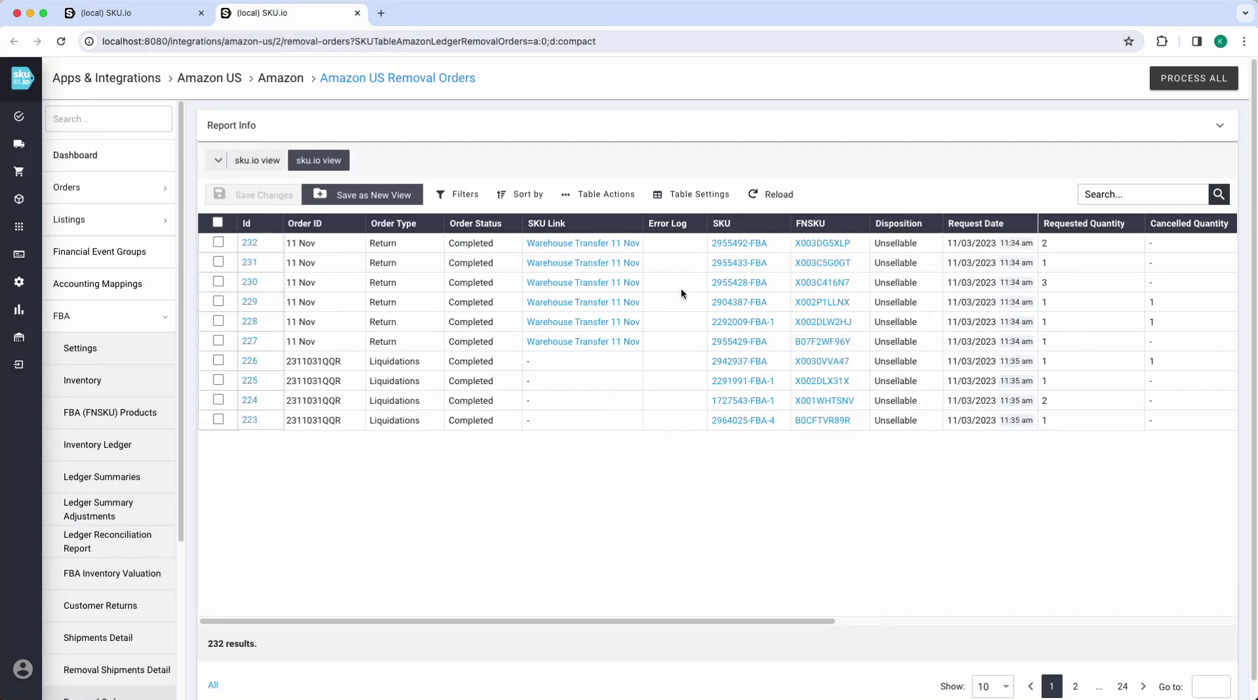
pyautogui.click(591, 265)
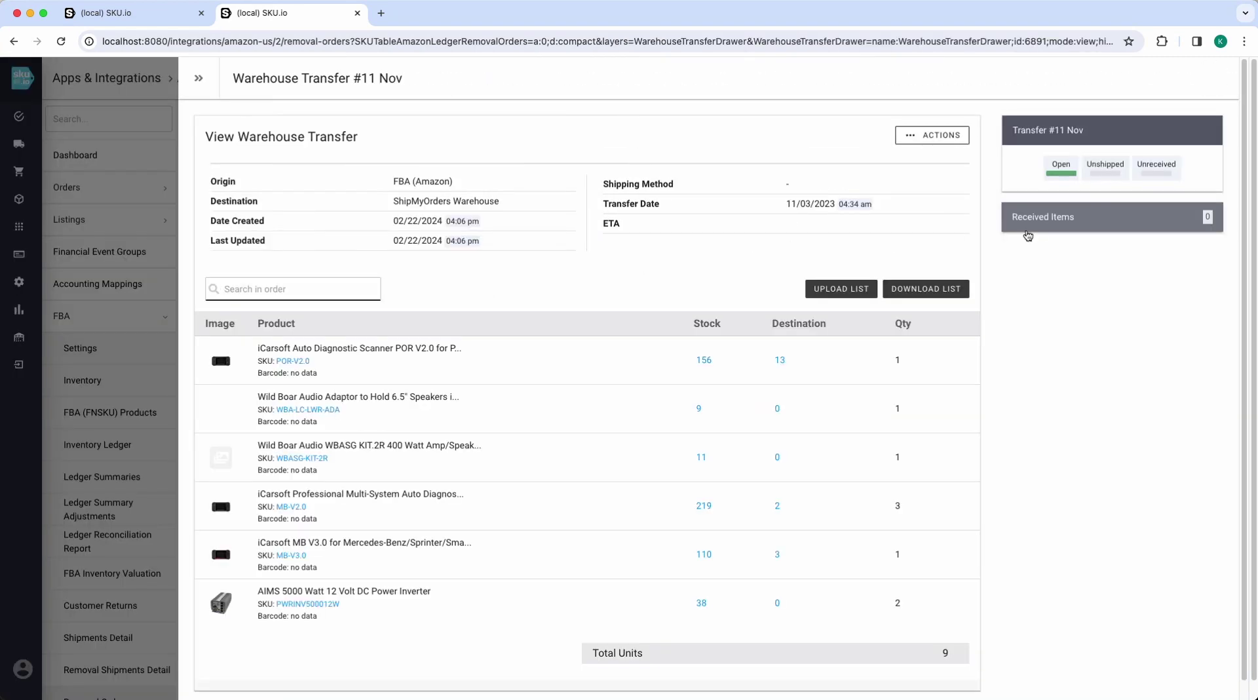
pyautogui.click(1046, 224)
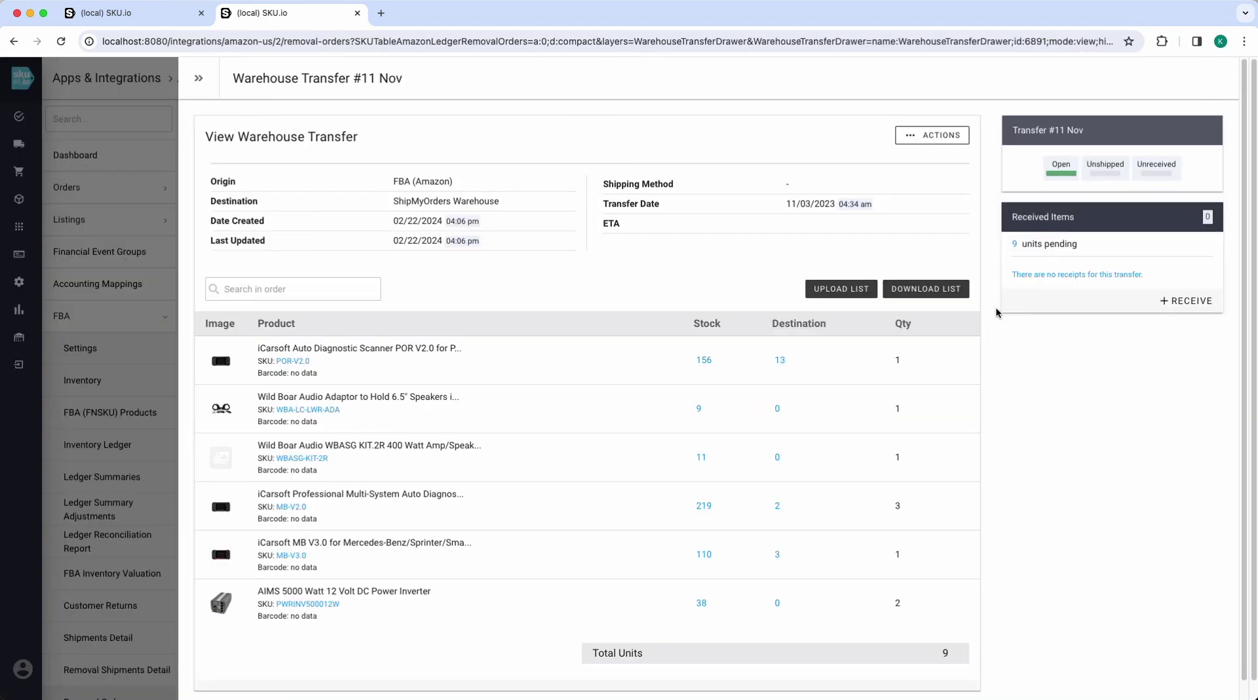
pyautogui.click(138, 257)
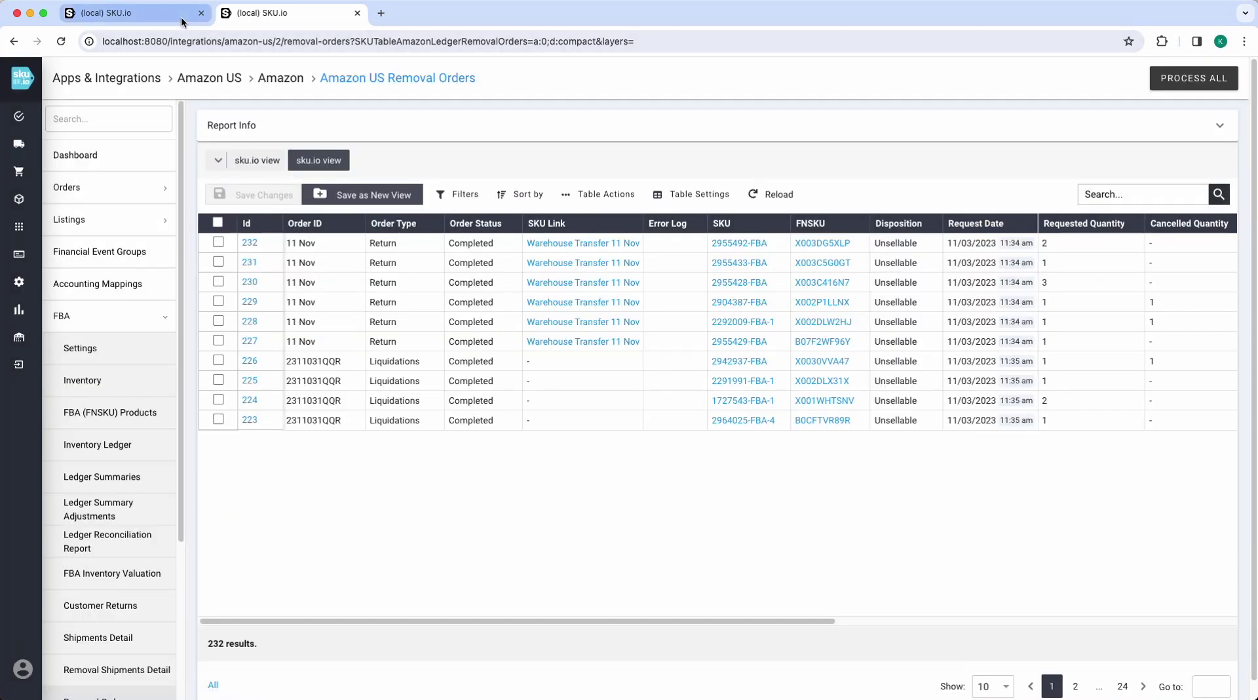
pyautogui.click(131, 13)
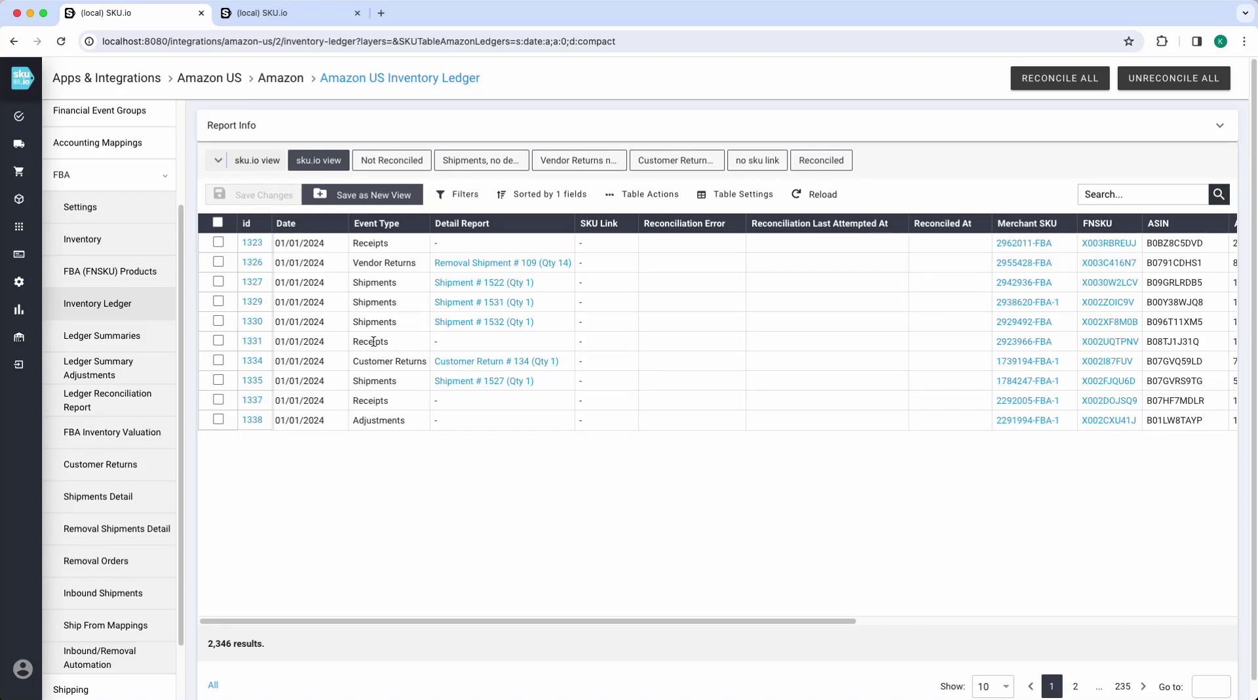
# View receipt ledger 1331 and check its reference ID
pyautogui.click(252, 341)
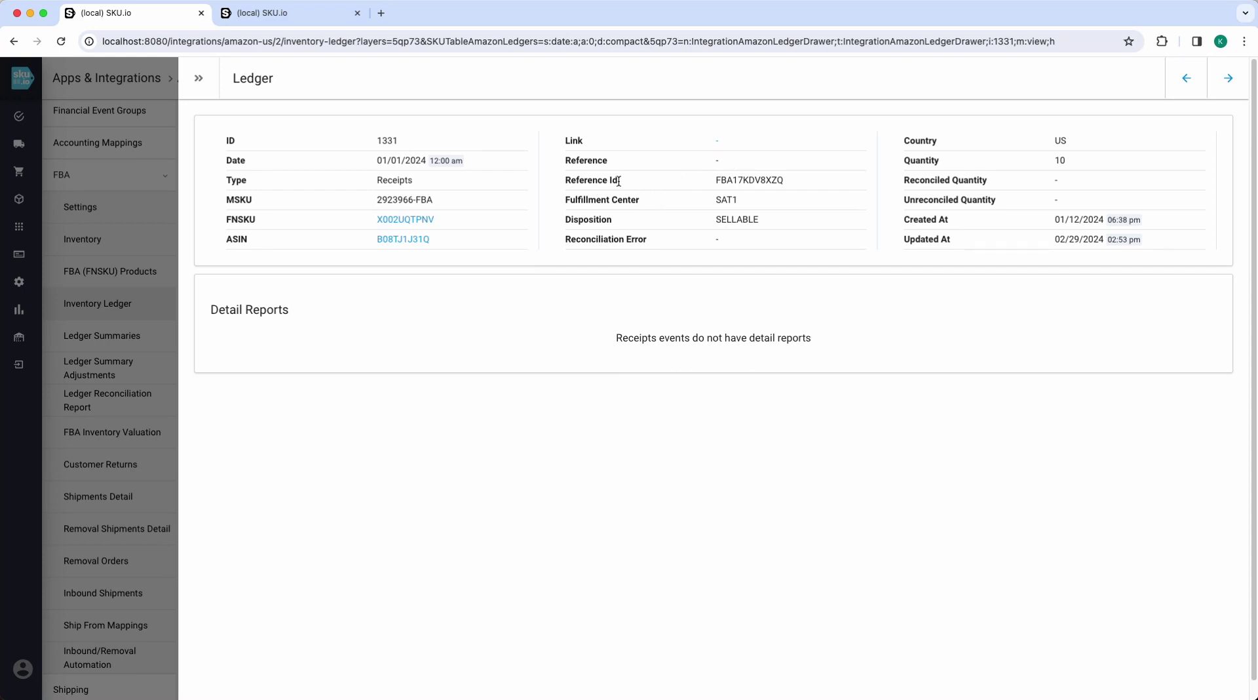
pyautogui.doubleClick(789, 180)
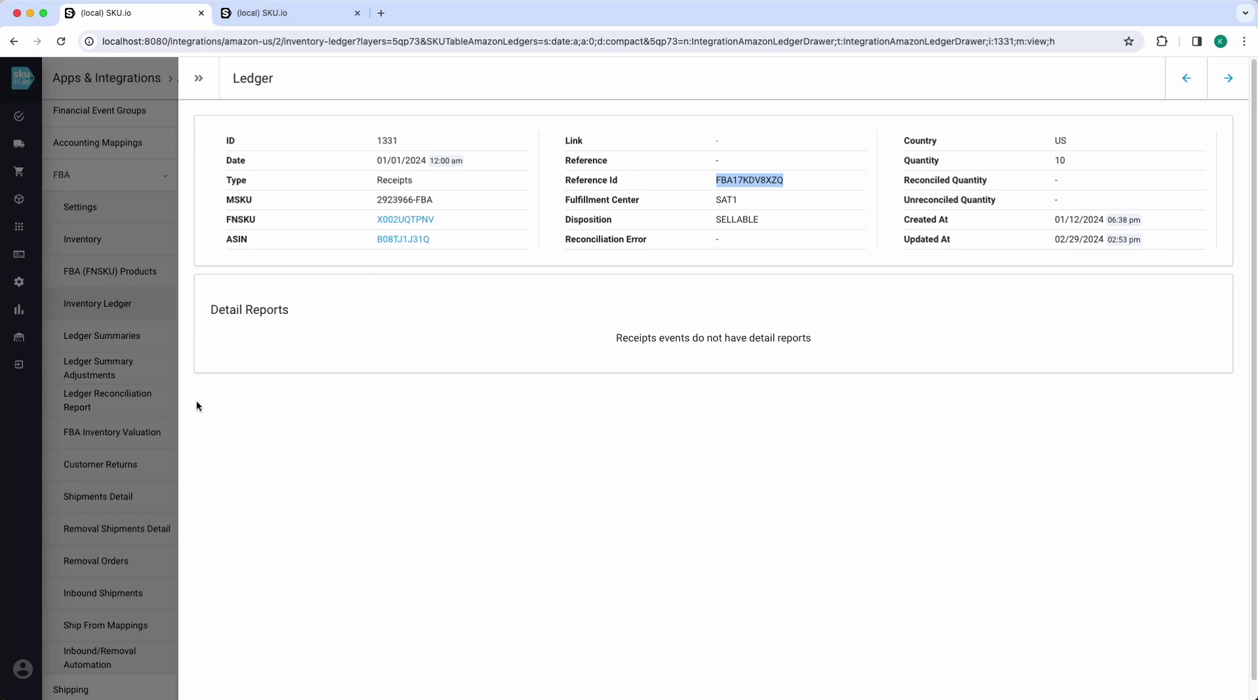
pyautogui.click(153, 420)
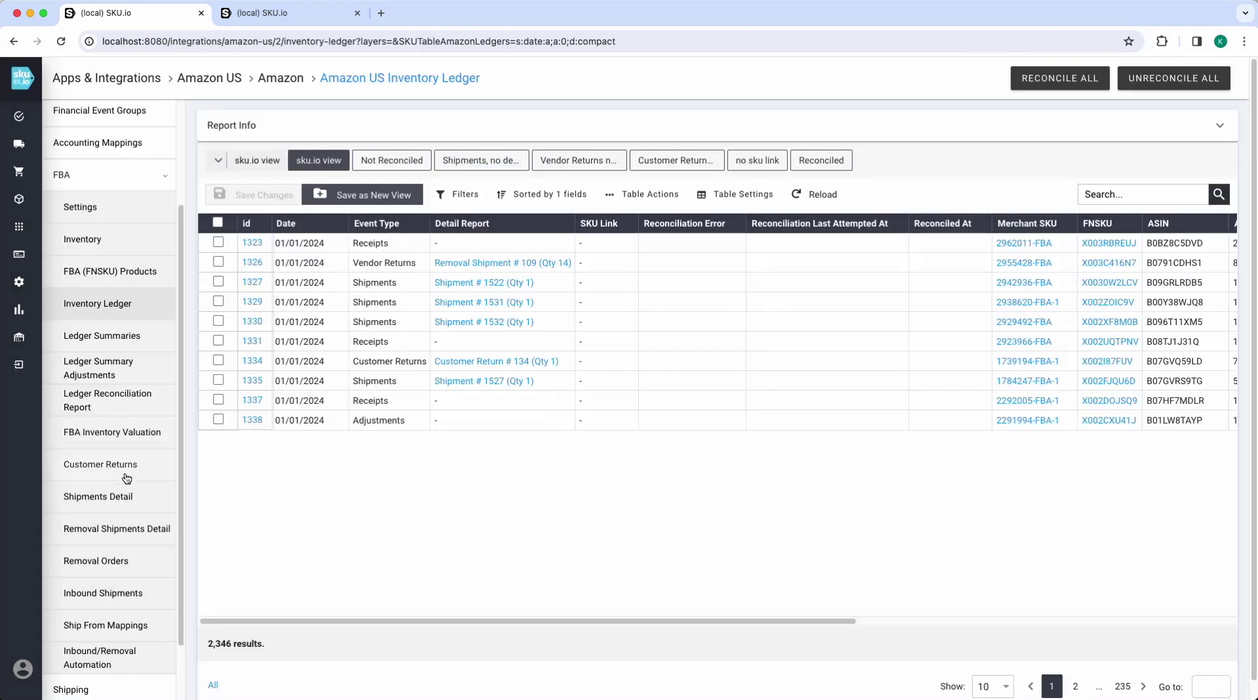
# Open Inbound Shipments in a new browser tab, inspect the receipts of shipment 114's linked purchase order, and return to the Inventory Ledger
pyautogui.keyDown('super'); pyautogui.click(105, 598); pyautogui.keyUp('super')
pyautogui.click(421, 18)
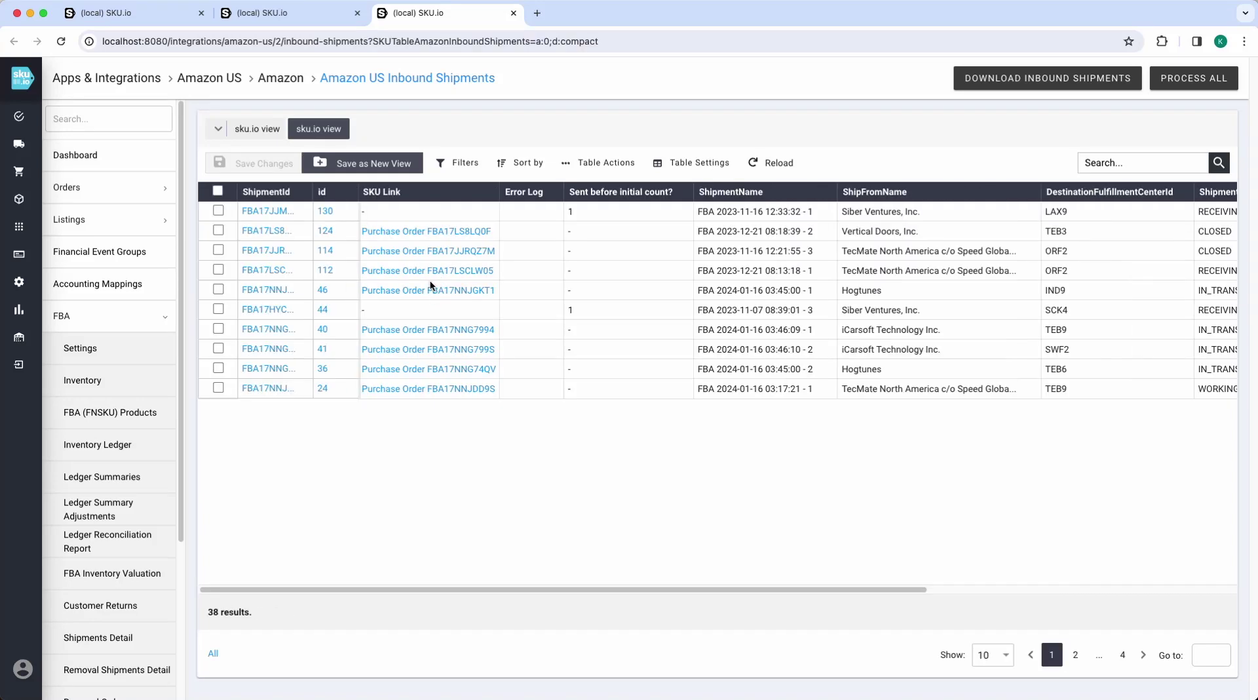
pyautogui.click(408, 253)
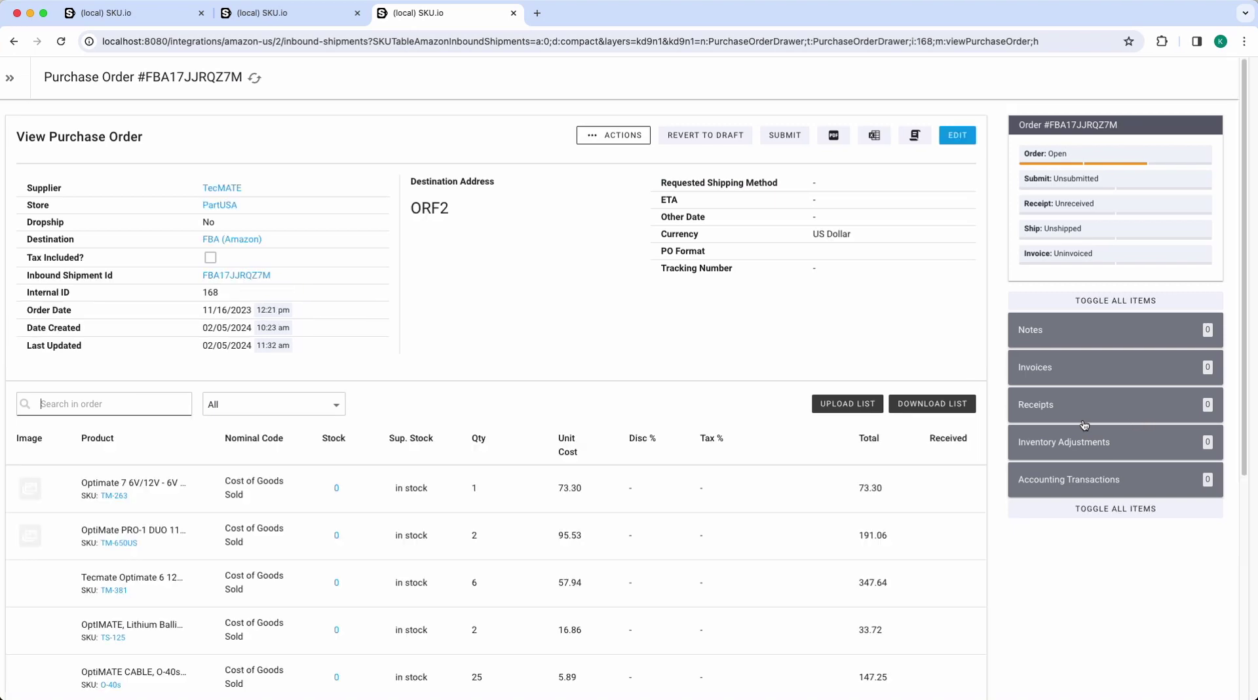
pyautogui.click(1081, 414)
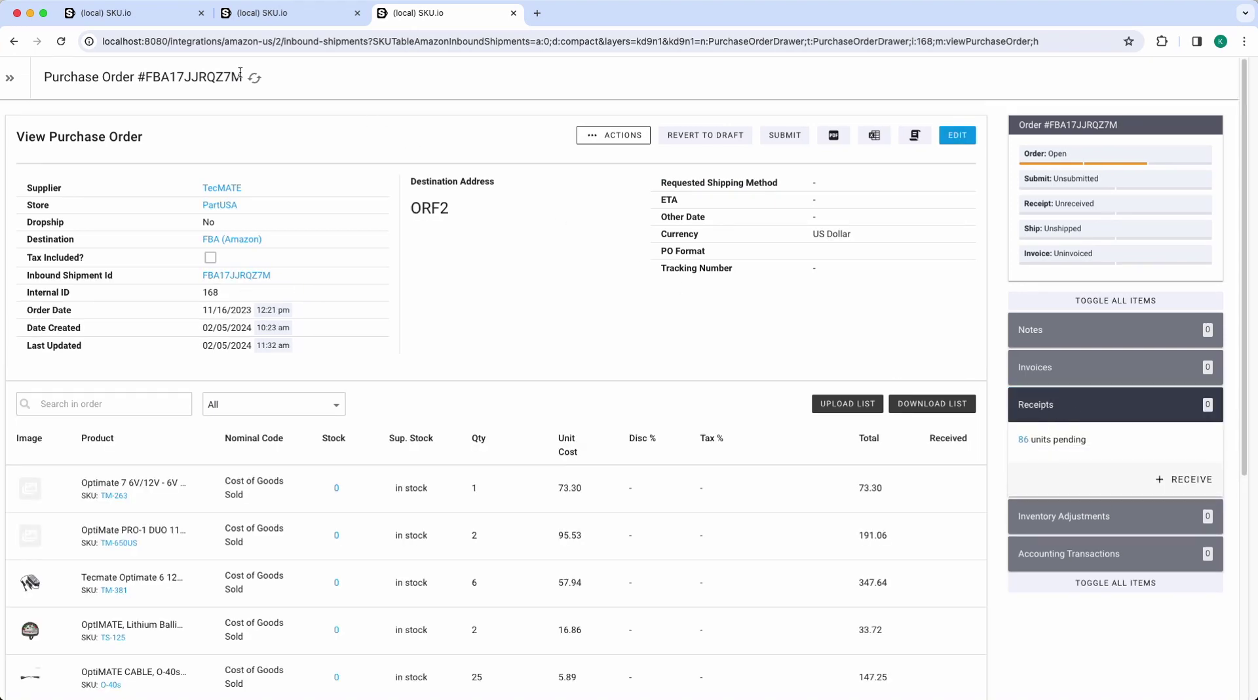
pyautogui.click(12, 81)
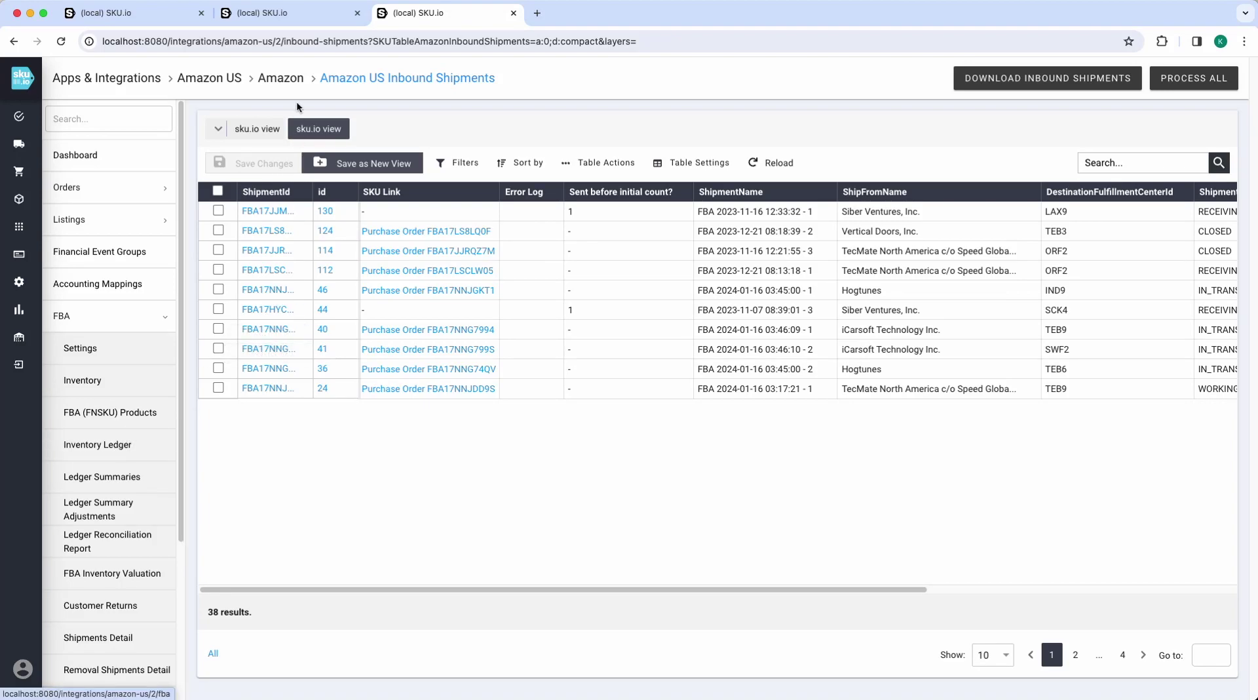
pyautogui.click(274, 16)
pyautogui.click(151, 13)
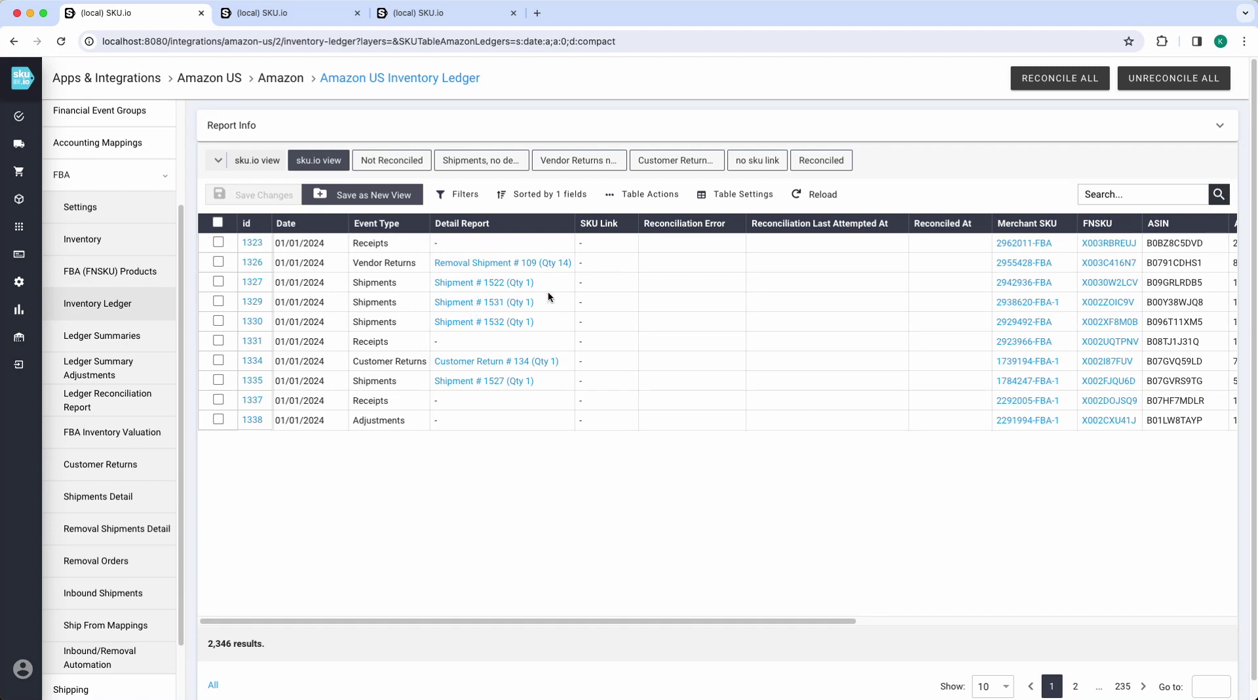
# Inspect ledger 1327 and its linked shipment detail report, checking the Amazon order ID
pyautogui.click(467, 284)
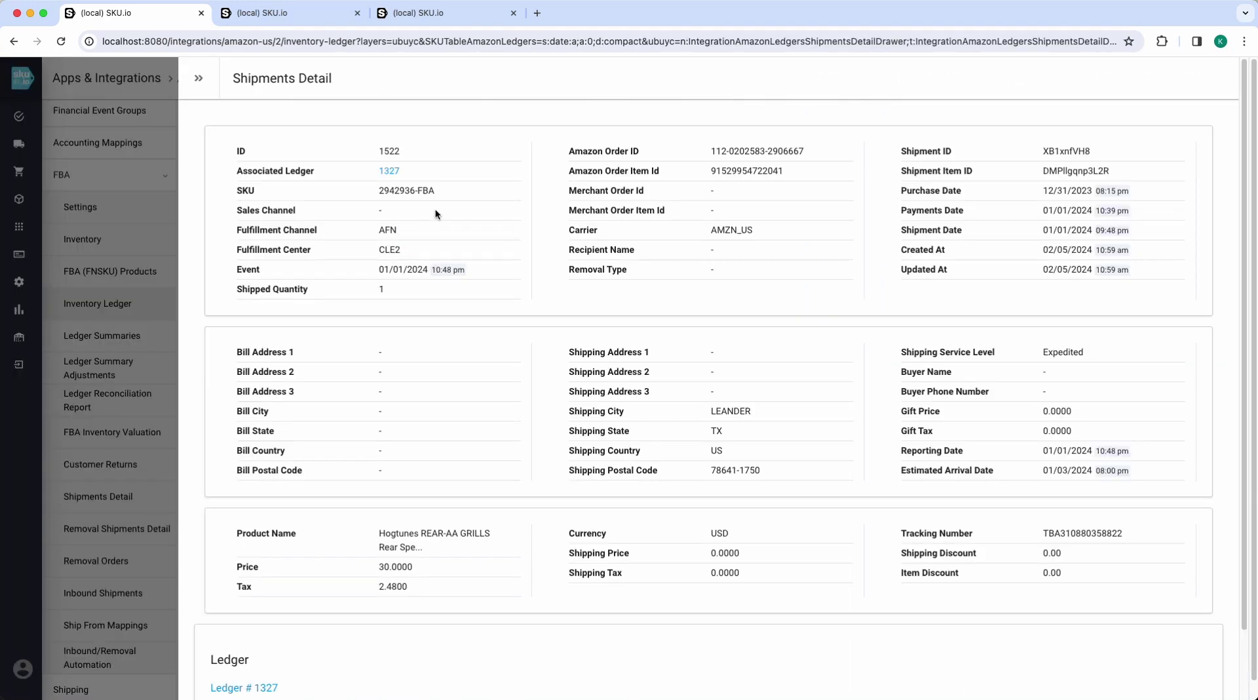
pyautogui.click(195, 237)
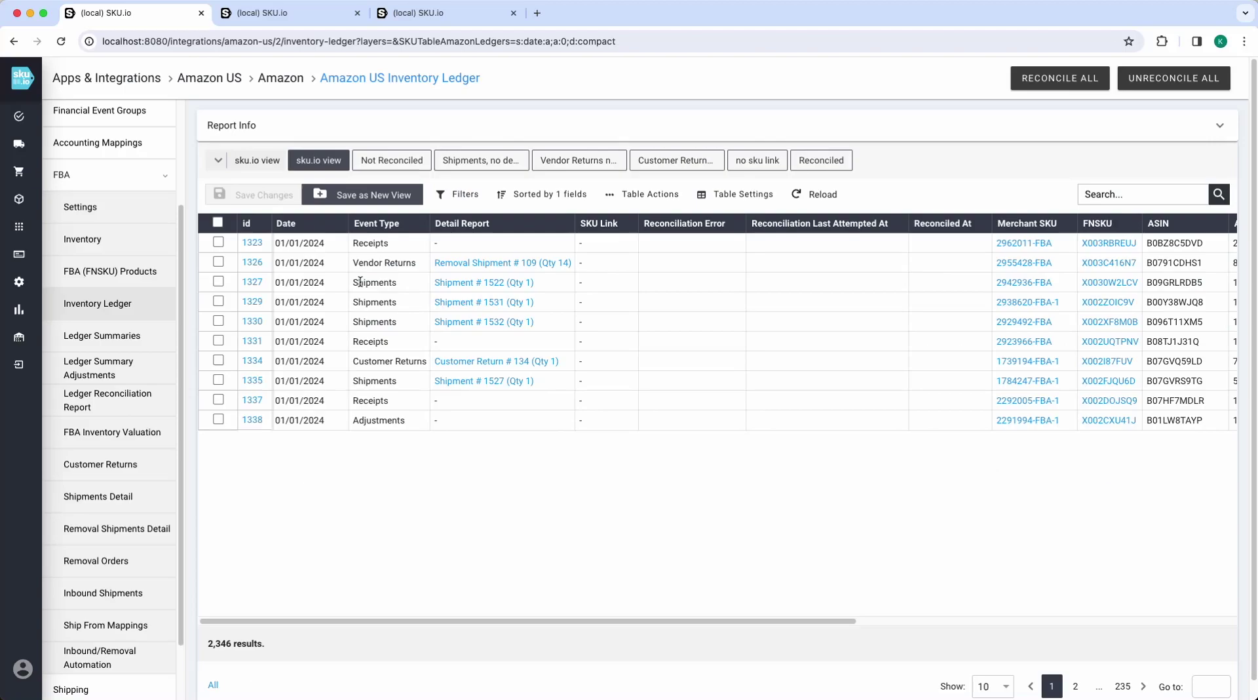
pyautogui.click(257, 284)
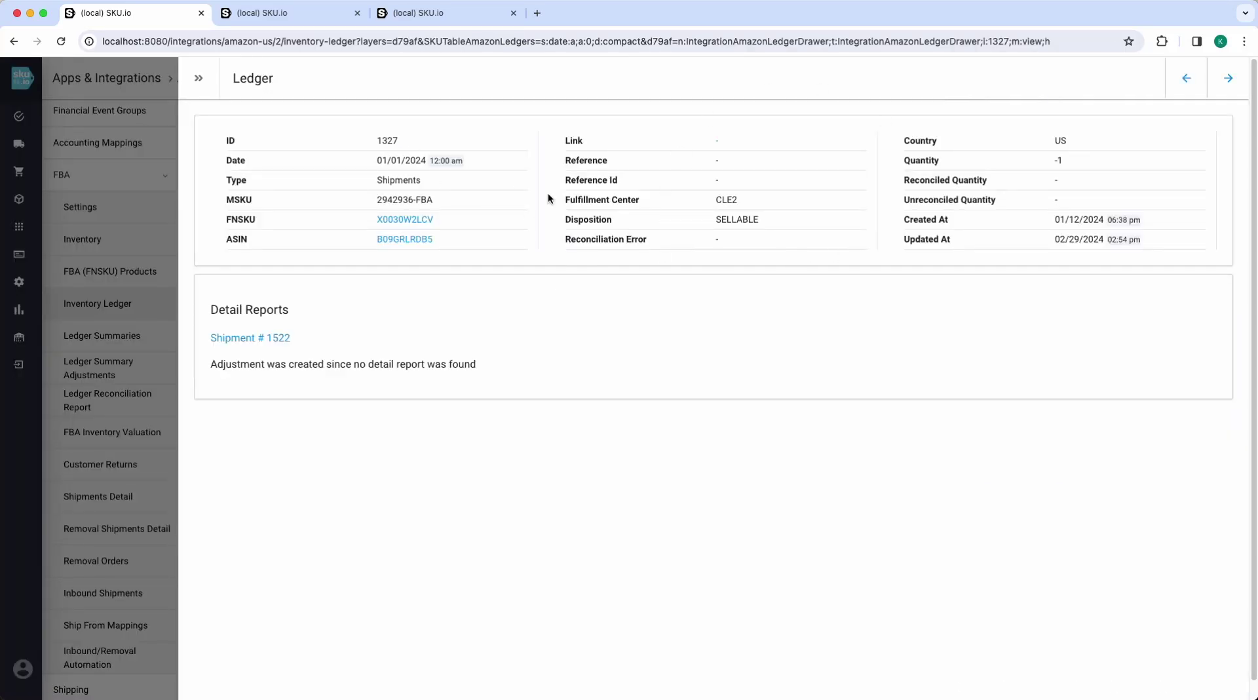
pyautogui.click(248, 338)
pyautogui.moveTo(717, 152)
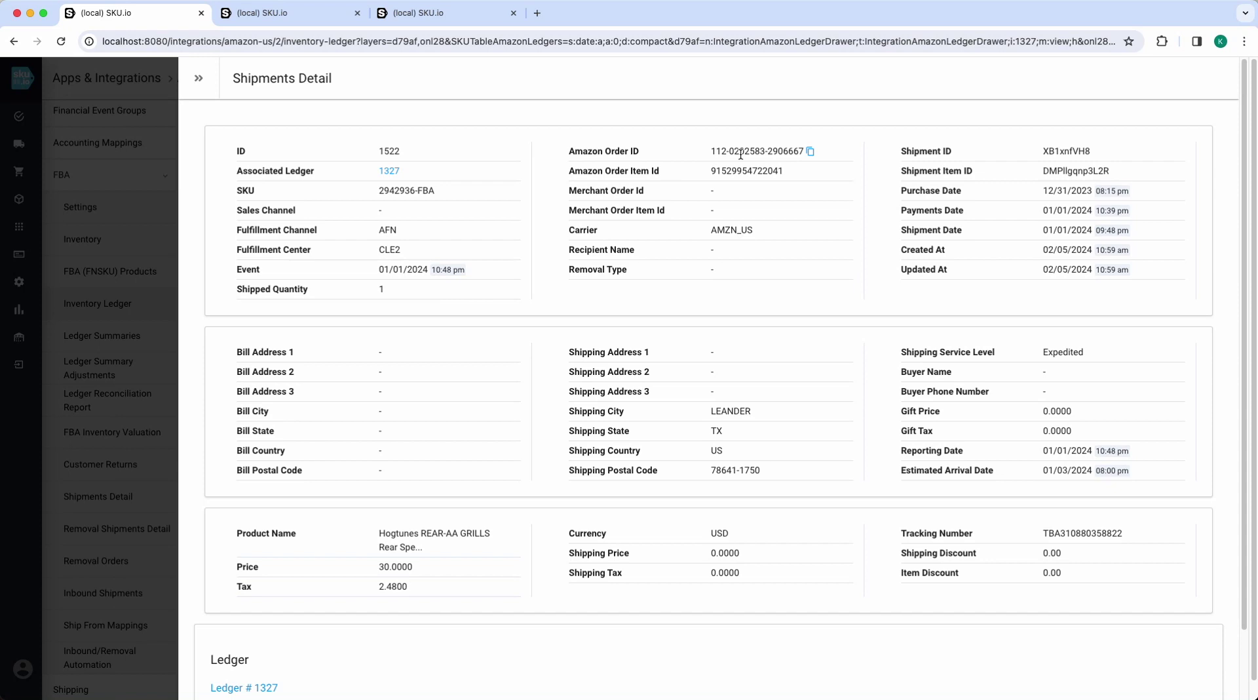
pyautogui.moveTo(710, 153); pyautogui.dragTo(812, 164)
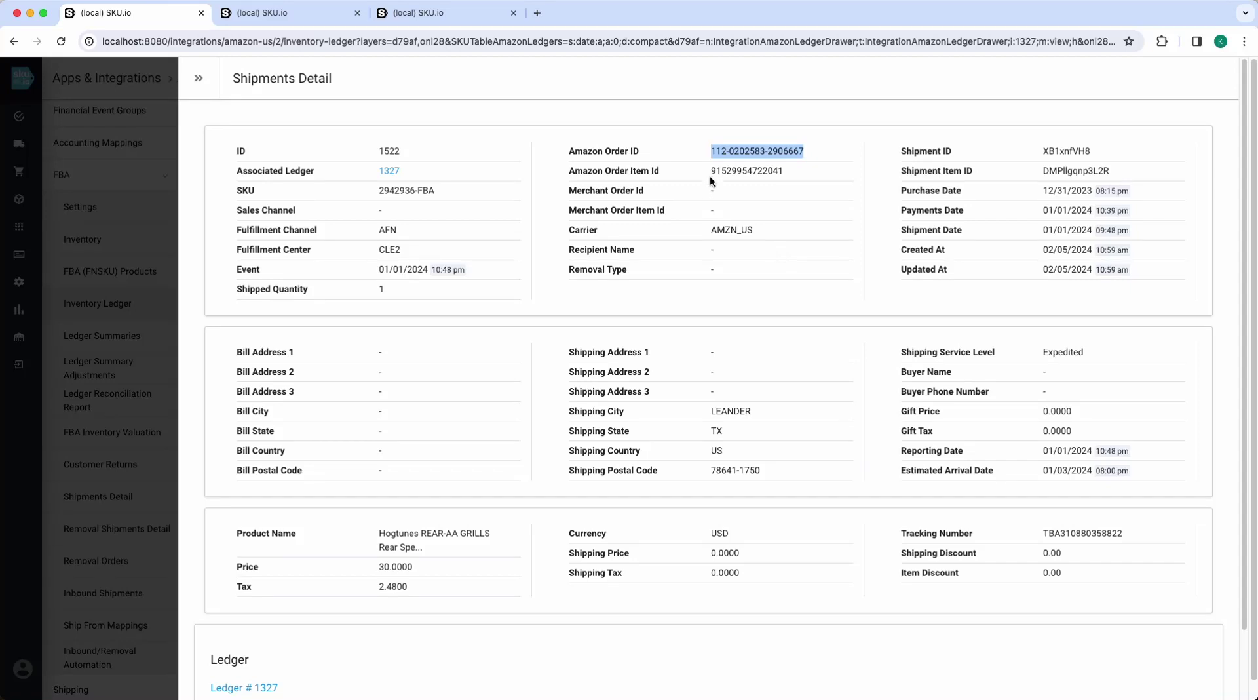
pyautogui.moveTo(720, 170)
pyautogui.click(156, 193)
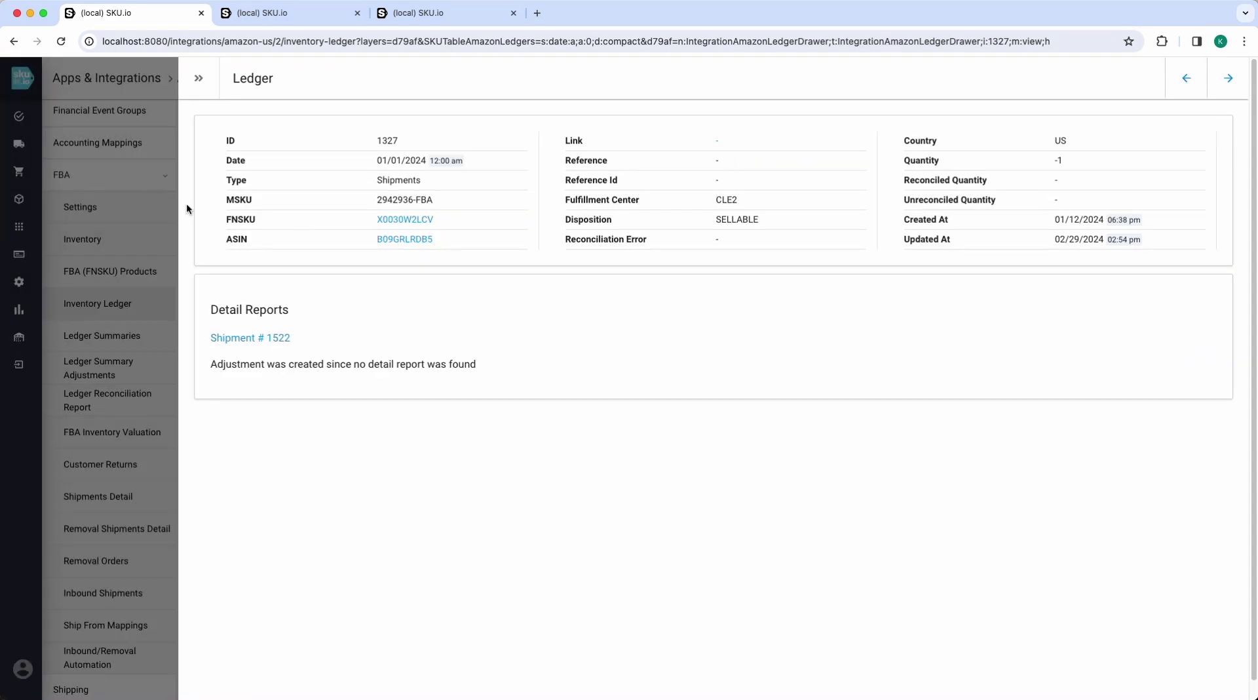
pyautogui.click(147, 230)
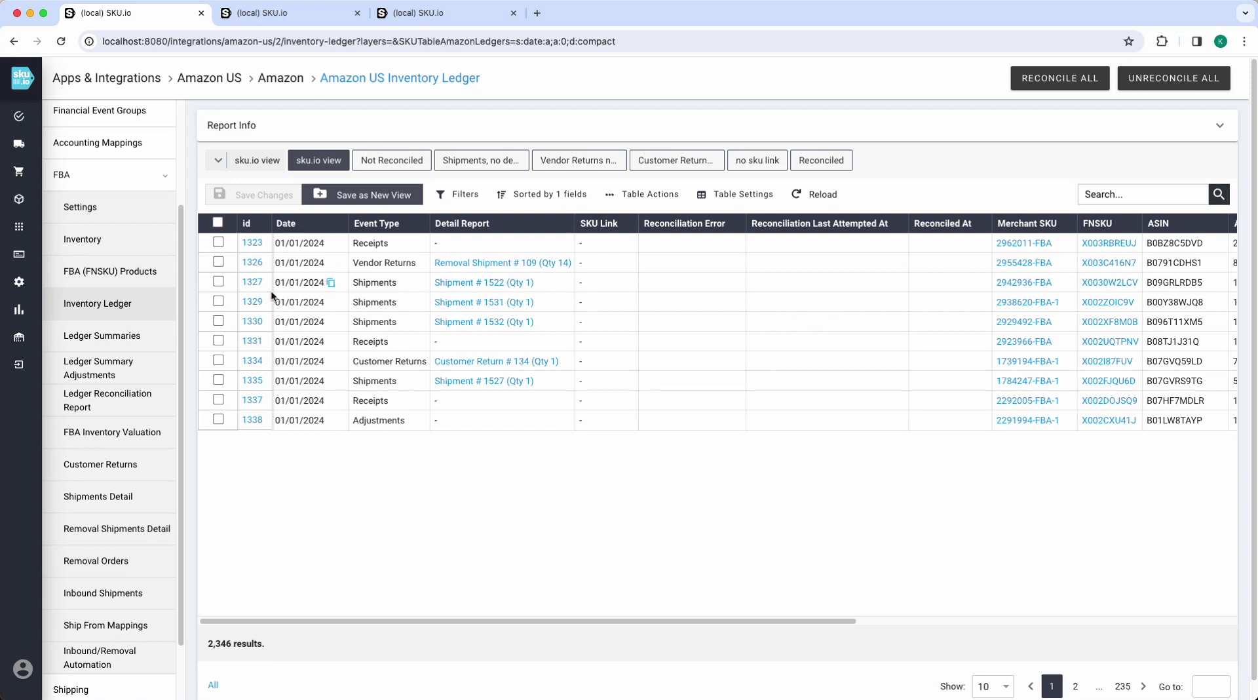
pyautogui.doubleClick(373, 299)
pyautogui.click(373, 267)
pyautogui.doubleClick(374, 264)
pyautogui.click(414, 264)
# Switch the Inventory Ledger to the saved view of shipments without detail reports and check its filters
pyautogui.click(491, 164)
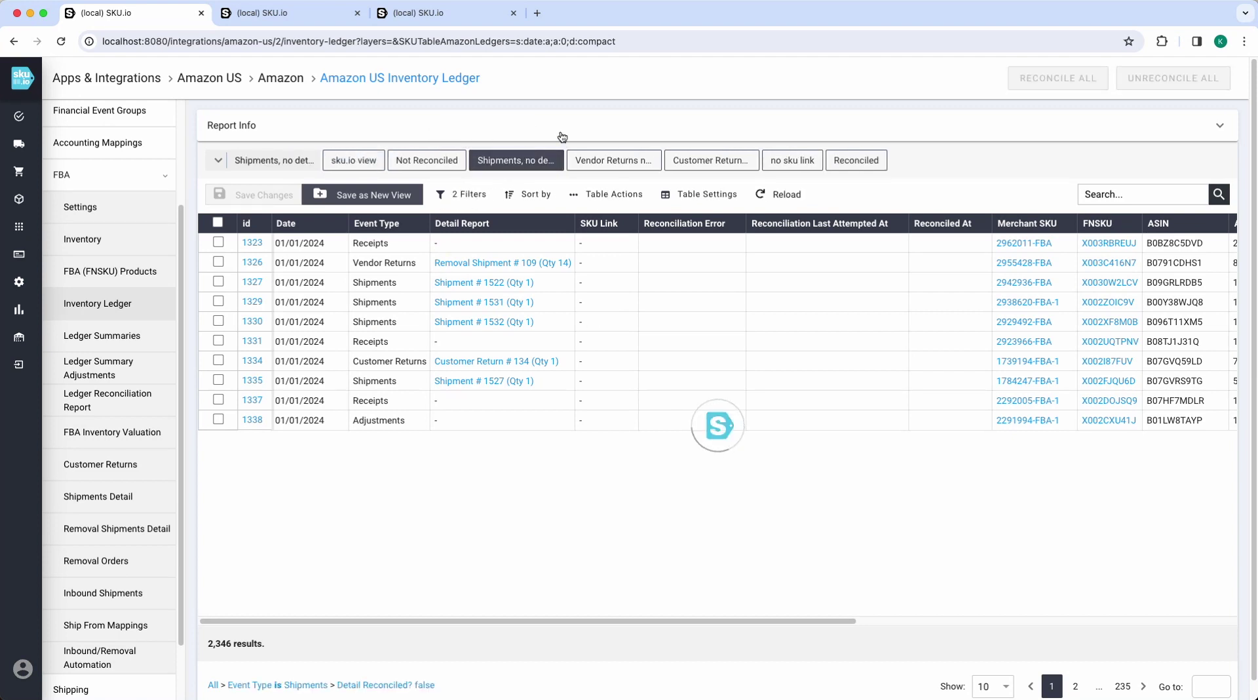
pyautogui.click(475, 195)
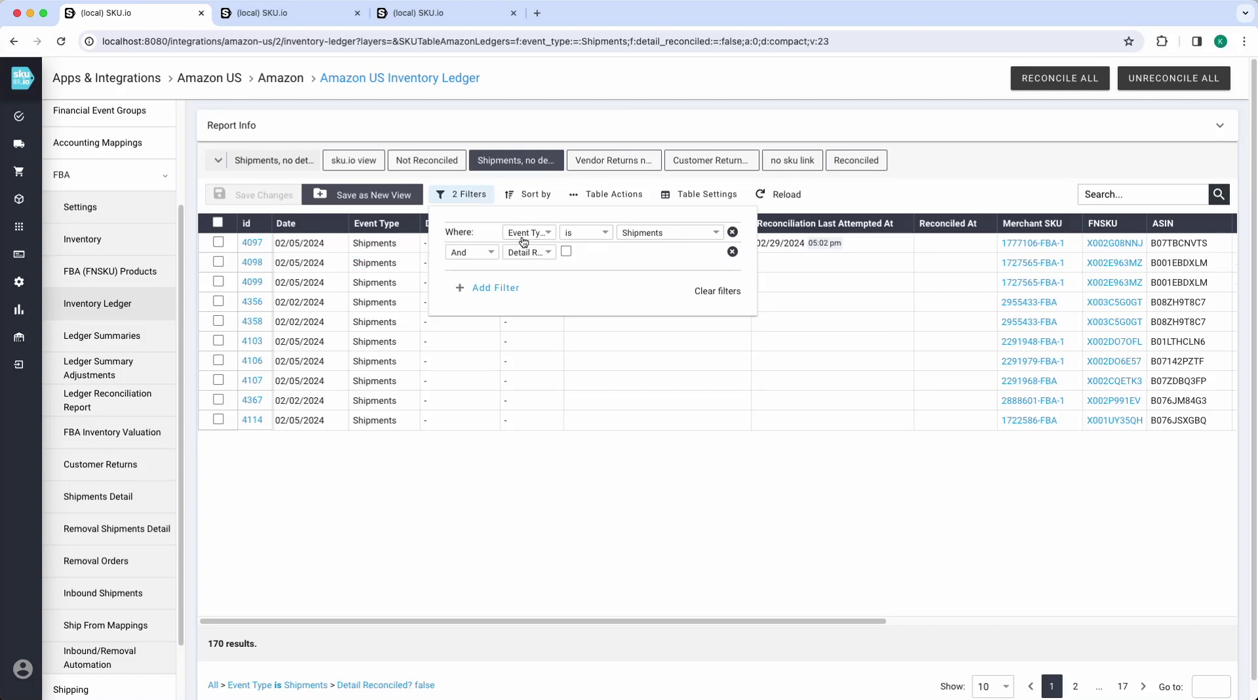
pyautogui.click(593, 458)
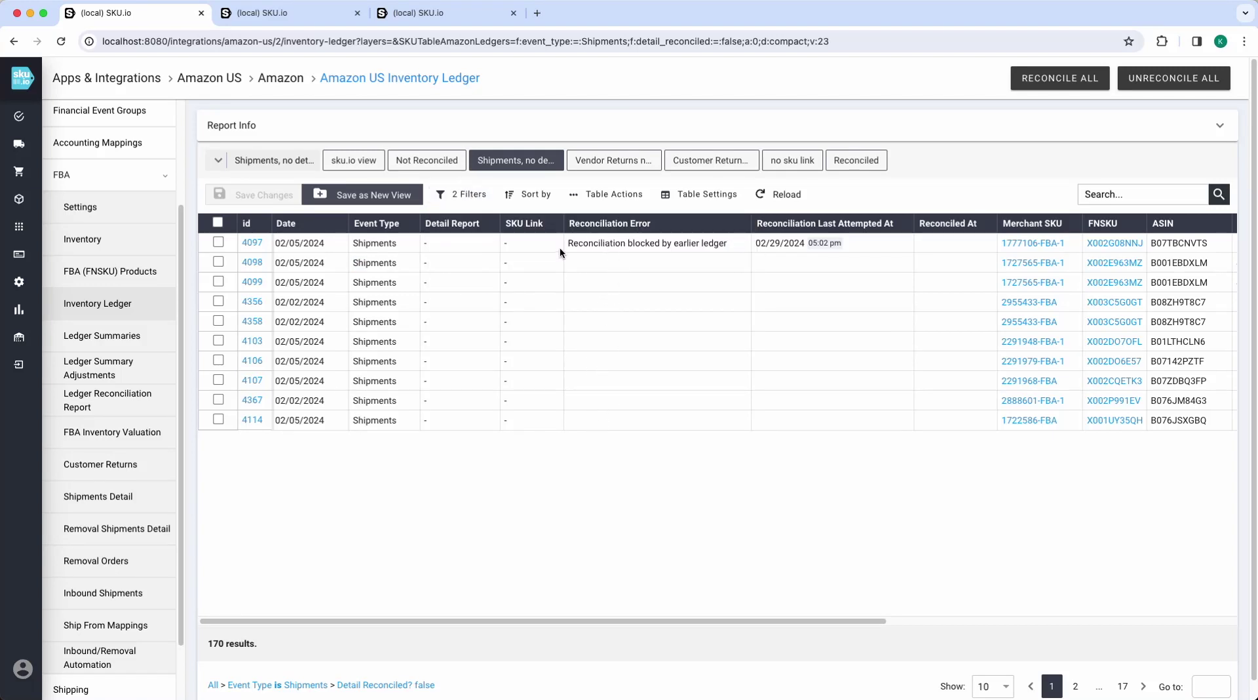
# Sort the shipment ledgers by date in ascending order and compare ledger 145's MSKU with its potential match's SKU
pyautogui.click(311, 225)
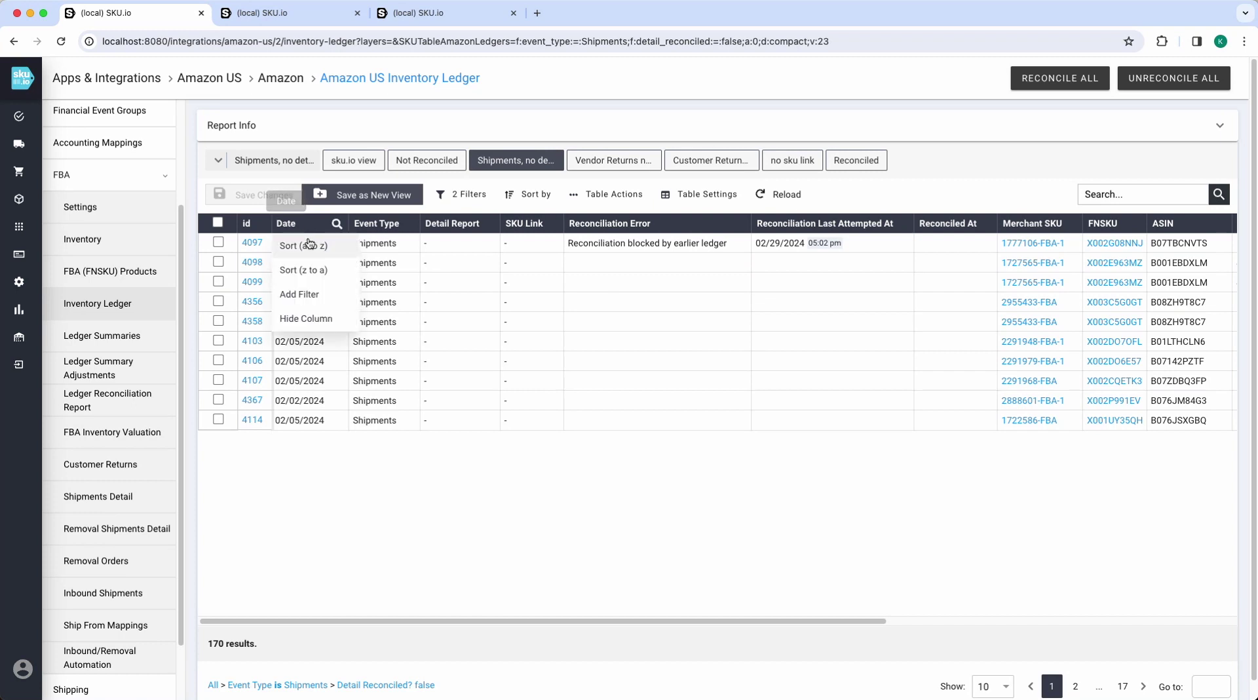
pyautogui.click(303, 246)
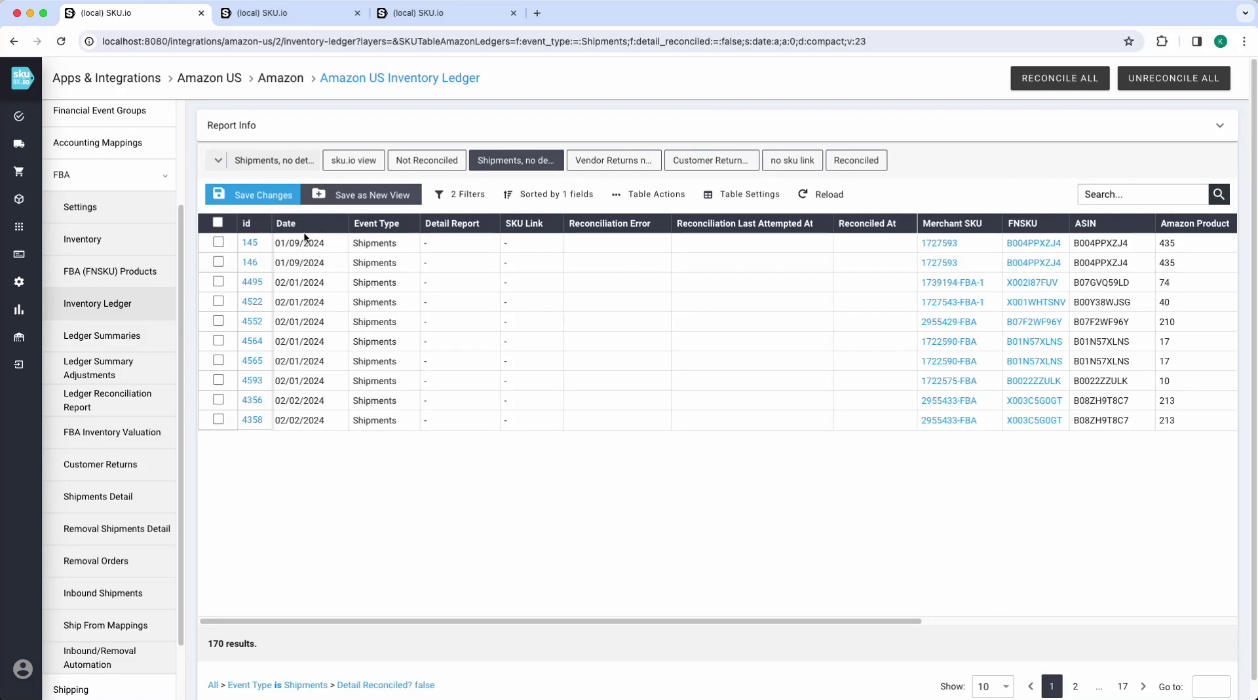
pyautogui.click(255, 245)
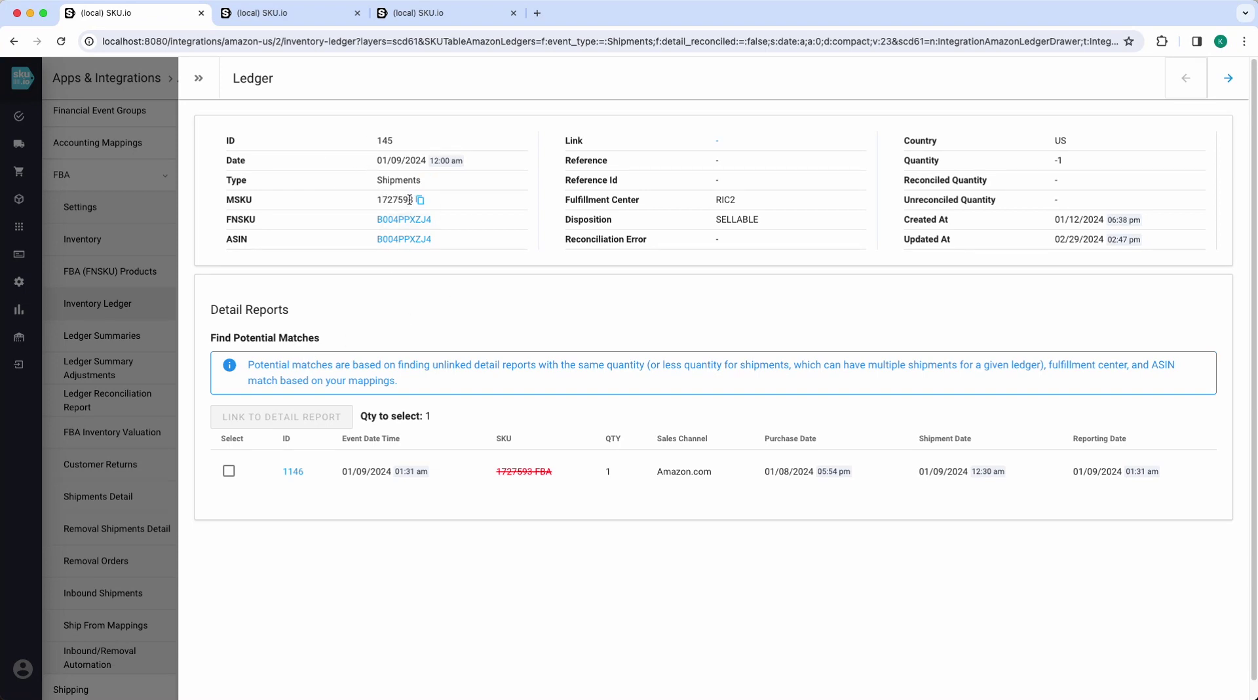
pyautogui.moveTo(414, 199); pyautogui.dragTo(373, 203)
pyautogui.moveTo(569, 470); pyautogui.dragTo(493, 467)
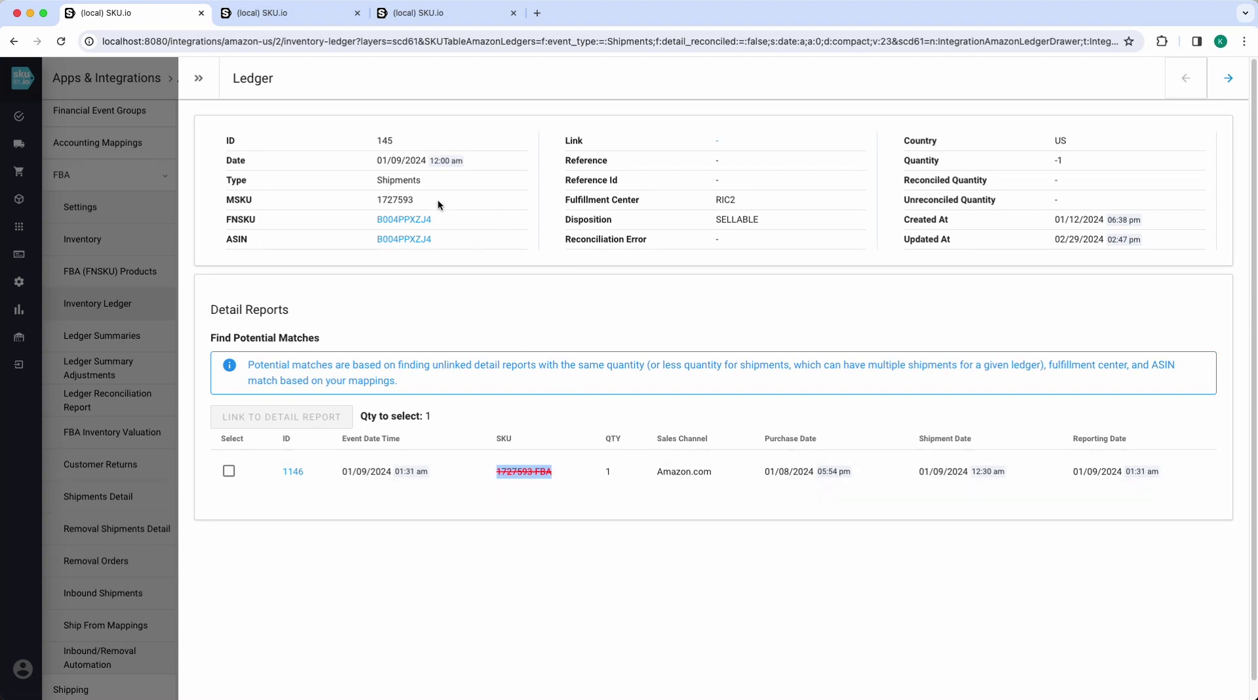
pyautogui.moveTo(432, 201); pyautogui.dragTo(363, 203)
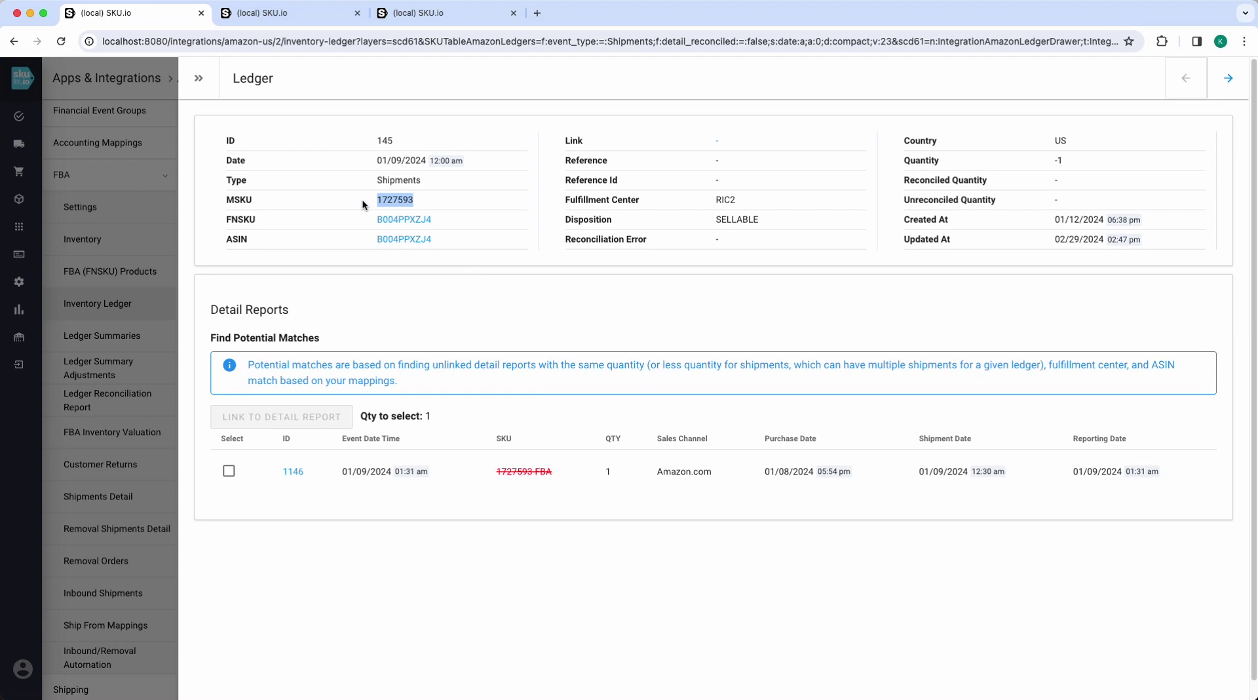
pyautogui.moveTo(396, 200)
pyautogui.click(291, 198)
# Link ledger 145 to detail report 1146 and return to the ledger list
pyautogui.click(230, 473)
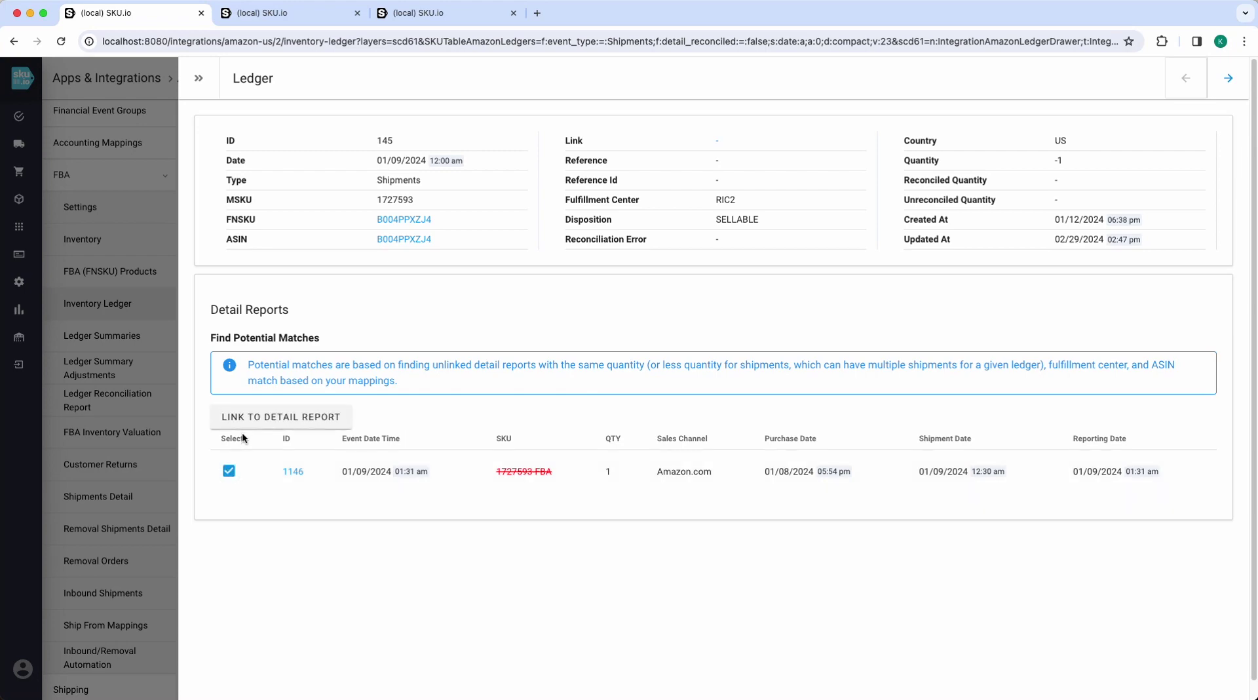
pyautogui.click(281, 418)
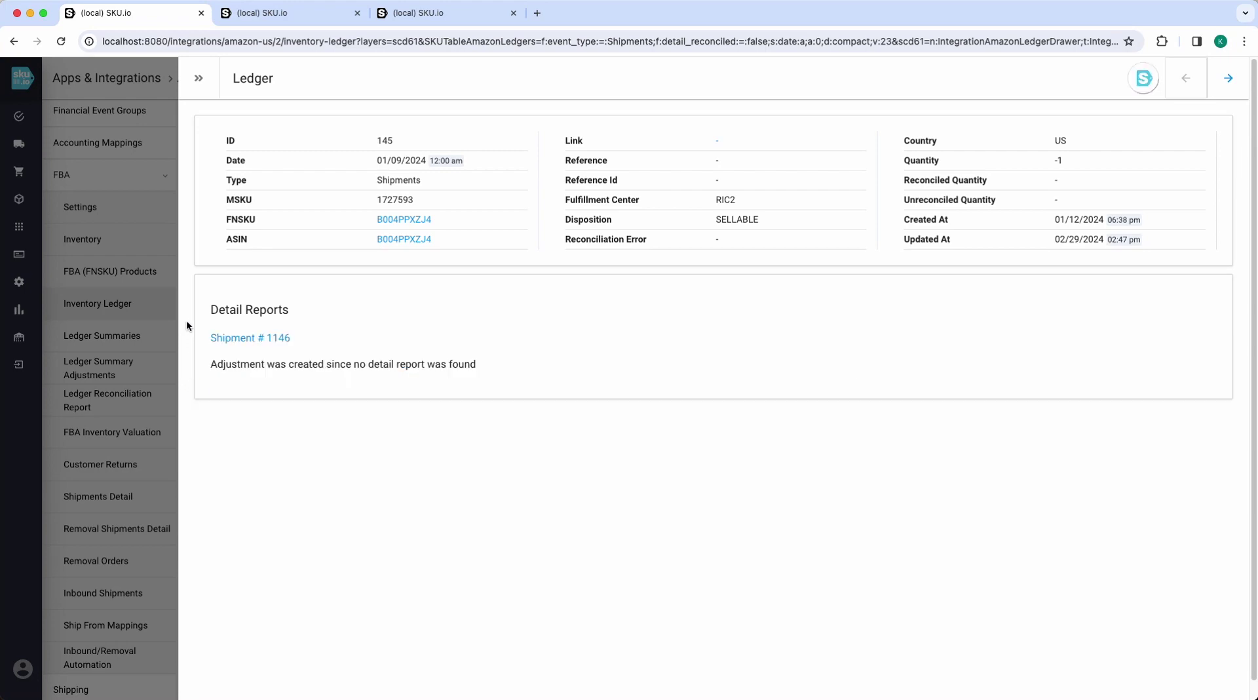
pyautogui.click(165, 255)
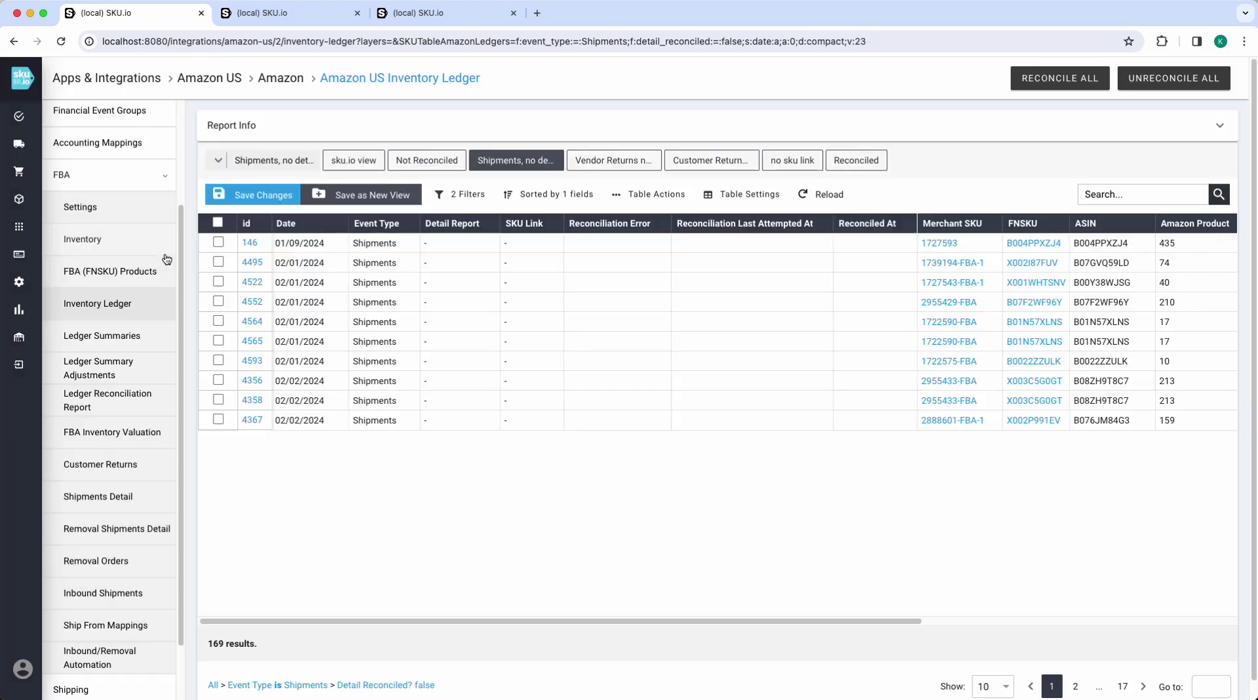
# Check ledger 146's MSKU, link it to detail reports 1110 and 1111, and return to the ledger list
pyautogui.click(253, 243)
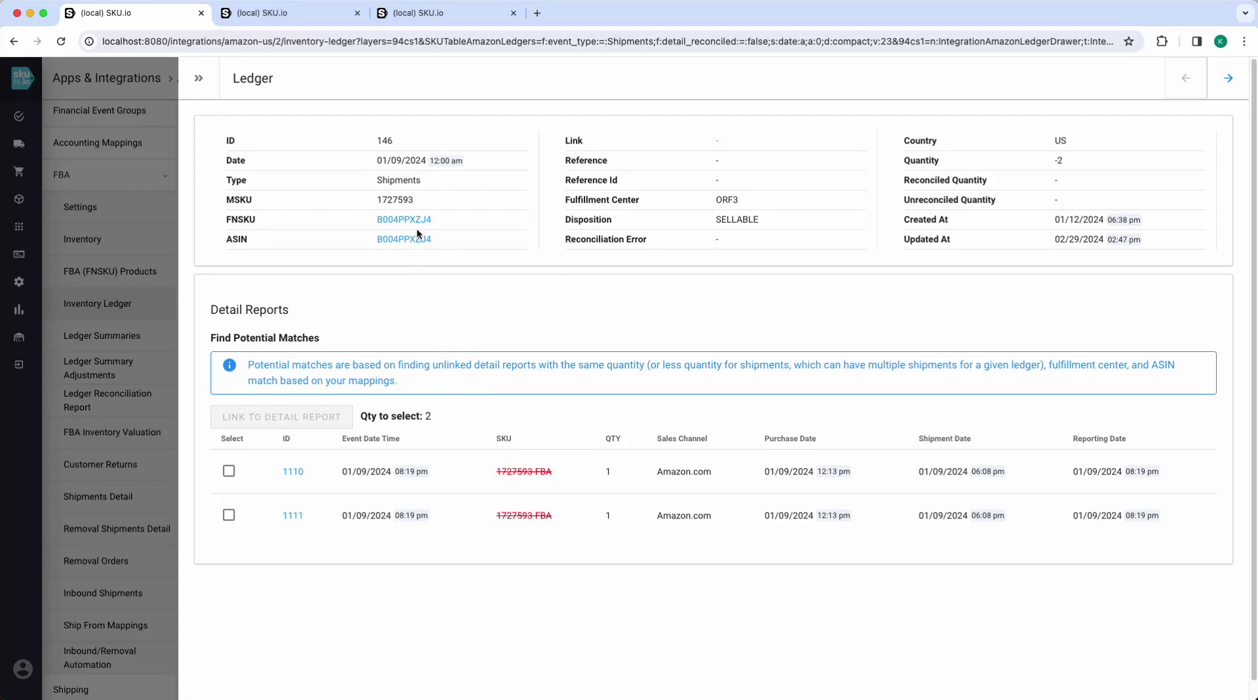
pyautogui.doubleClick(402, 200)
pyautogui.click(1027, 164)
pyautogui.click(235, 471)
pyautogui.click(230, 515)
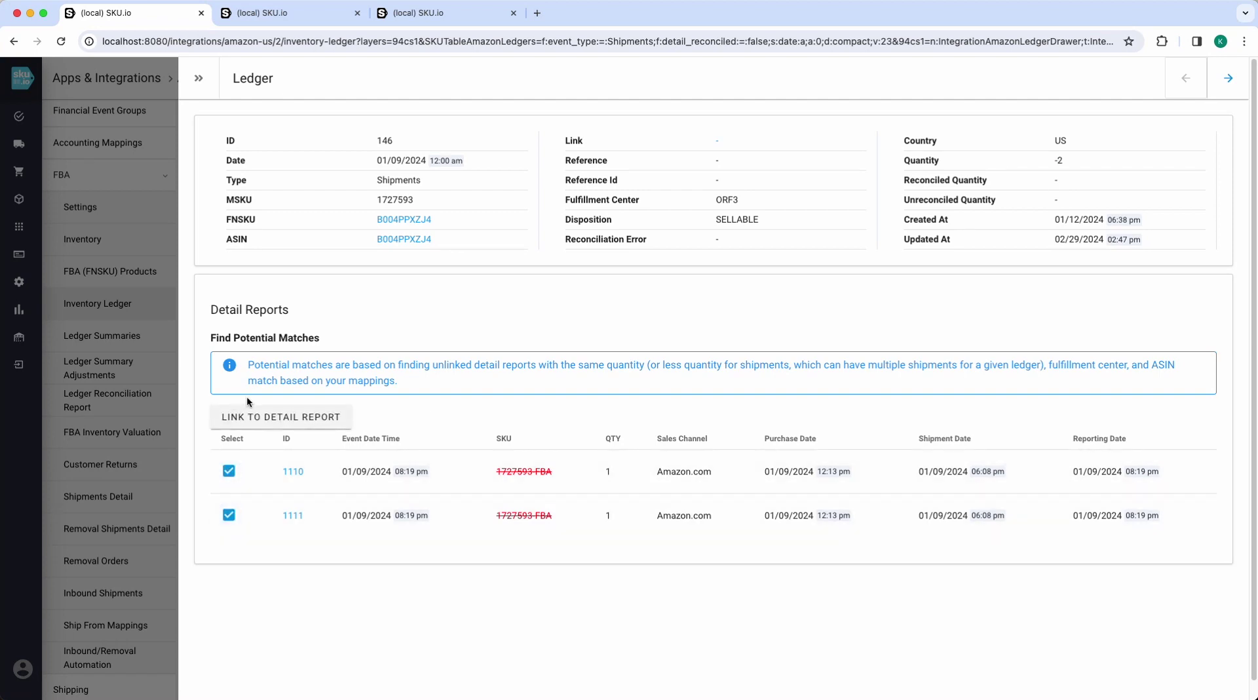
pyautogui.click(281, 416)
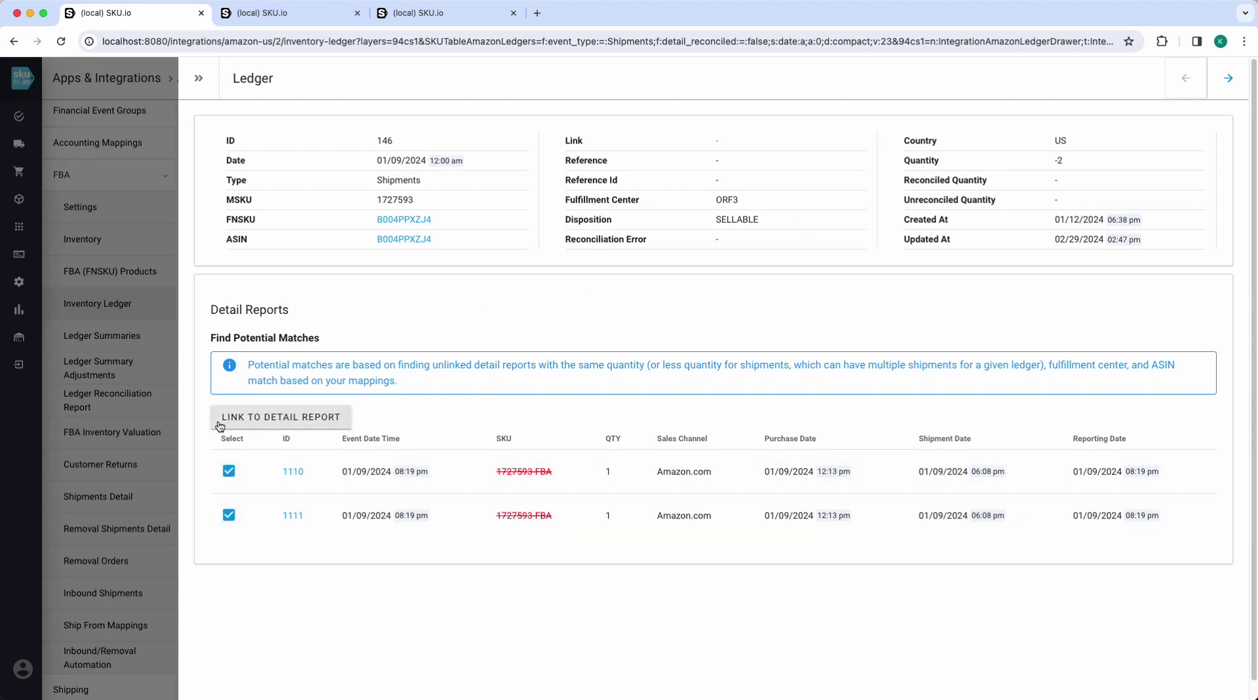
pyautogui.click(272, 423)
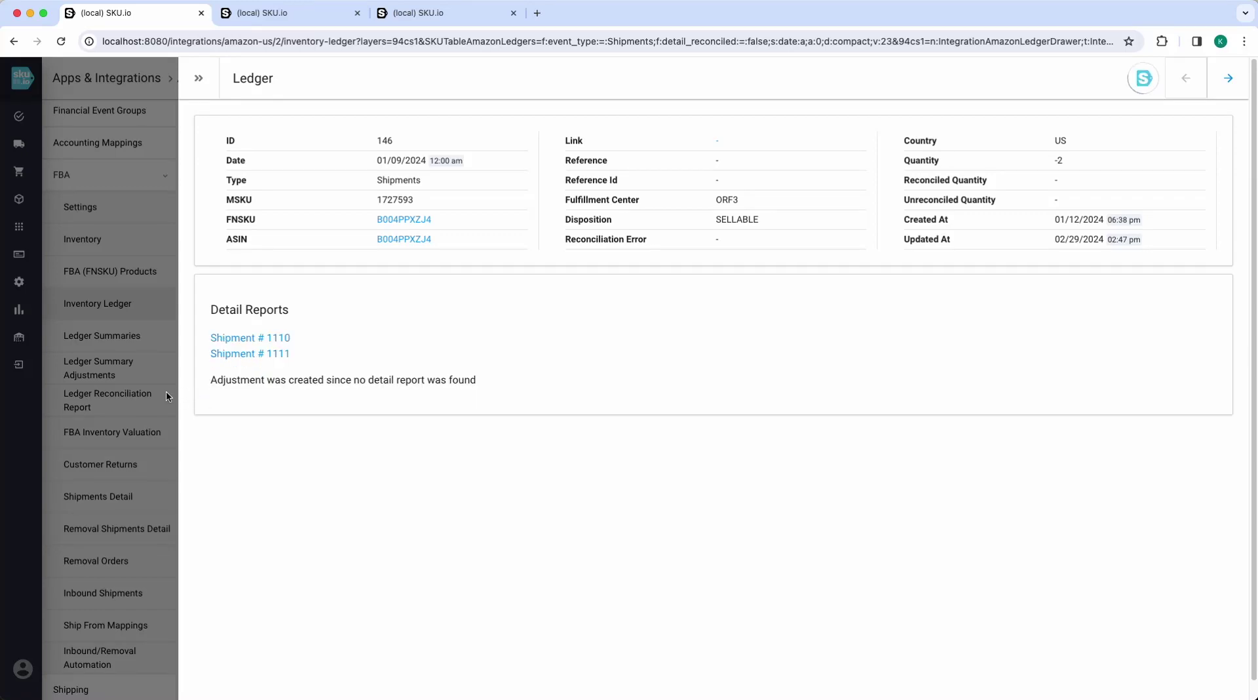
pyautogui.click(137, 345)
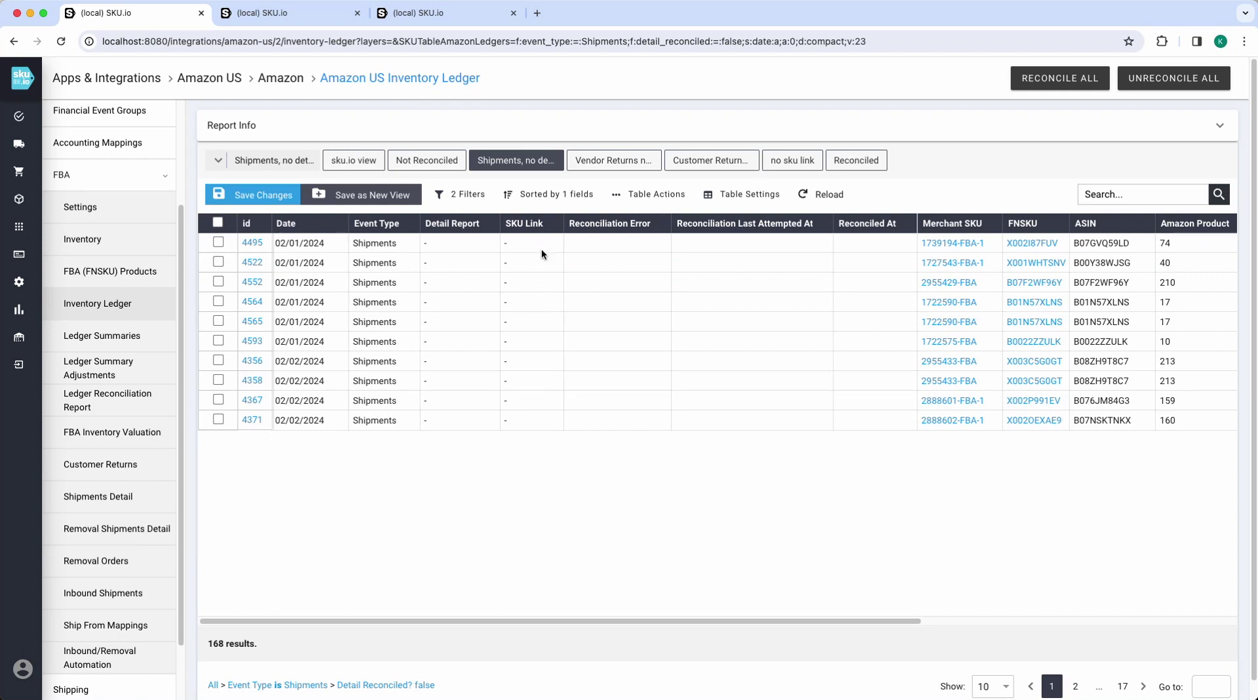
# Switch to the saved view of vendor returns without detail reports and check ledger 3965 for potential matches
pyautogui.click(599, 163)
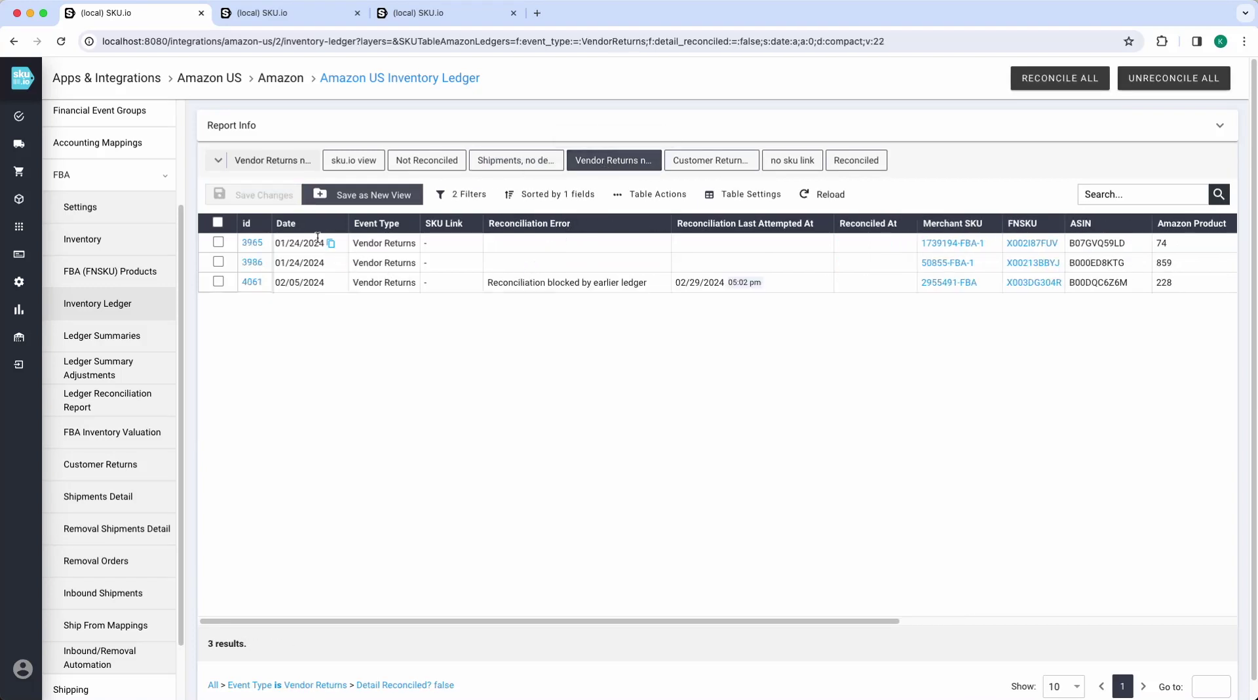
pyautogui.click(252, 243)
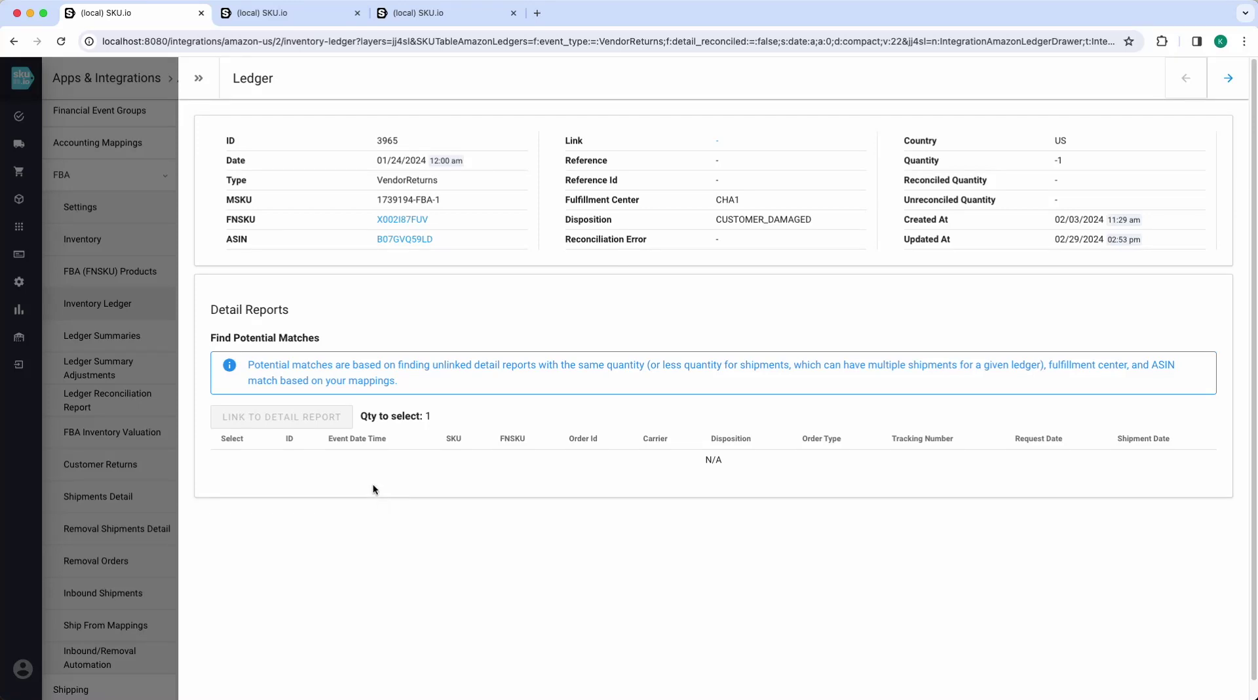
pyautogui.click(164, 310)
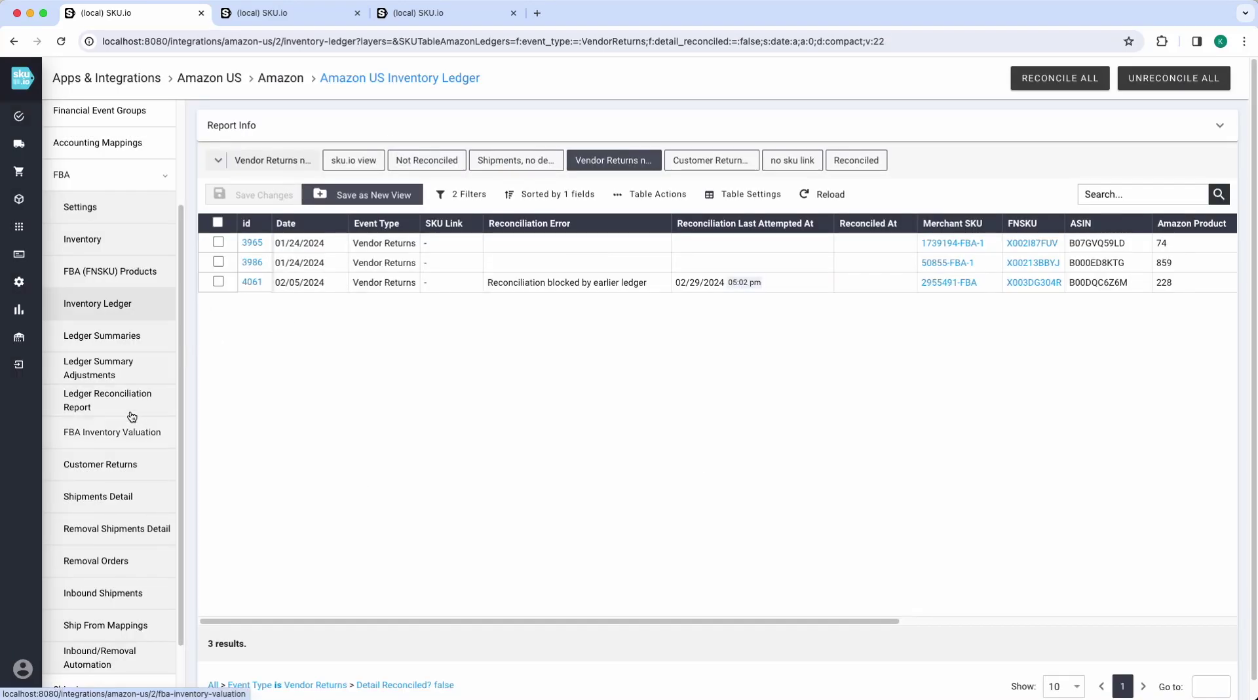
# Run Reconcile All on the FBA (FNSKU) Products page and again on the Inventory Ledger page
pyautogui.click(145, 273)
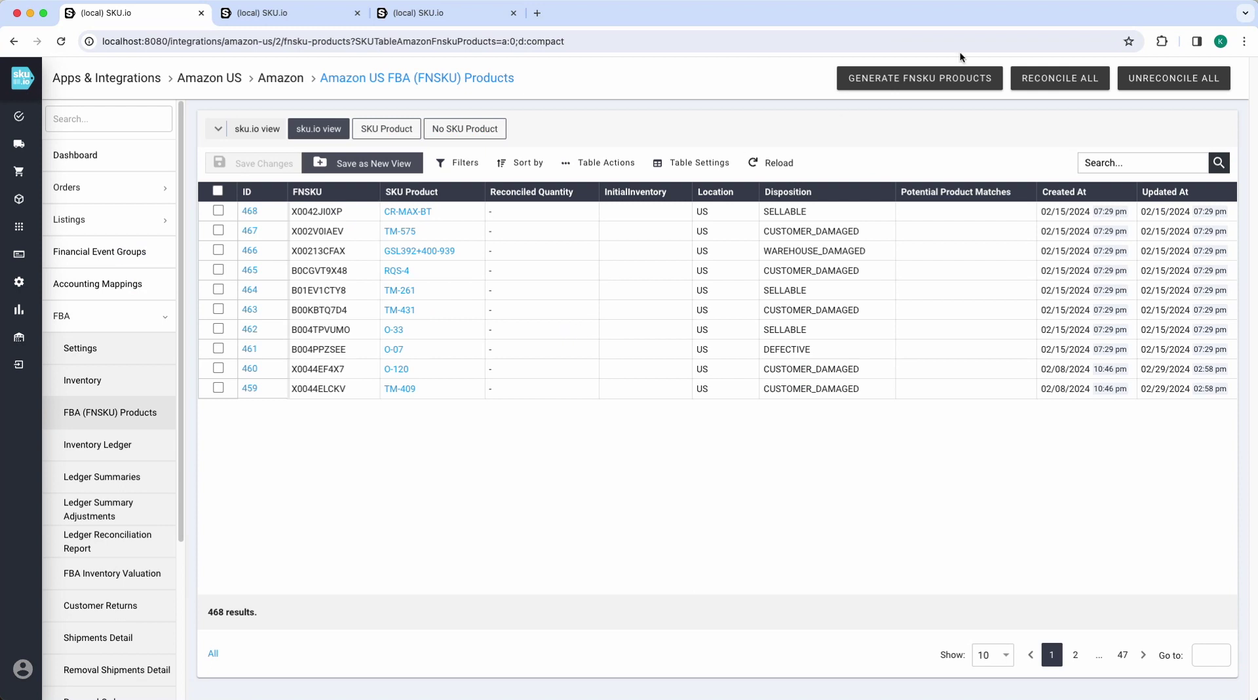
pyautogui.click(1057, 80)
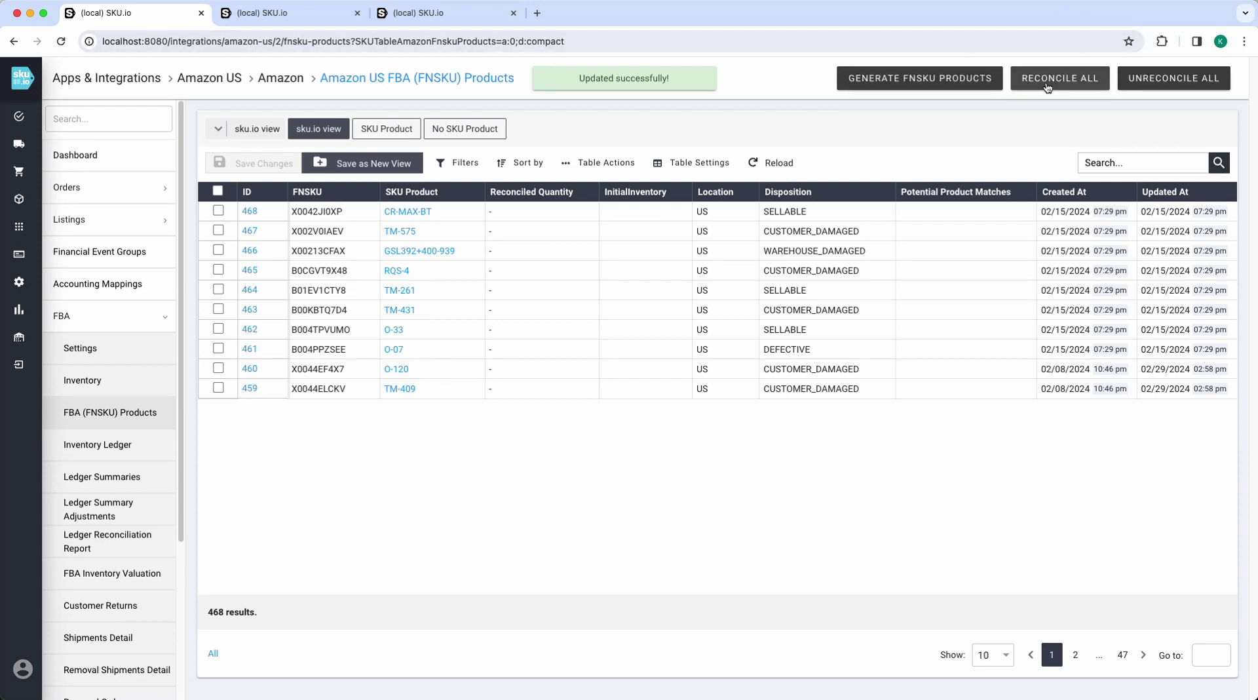
pyautogui.click(112, 444)
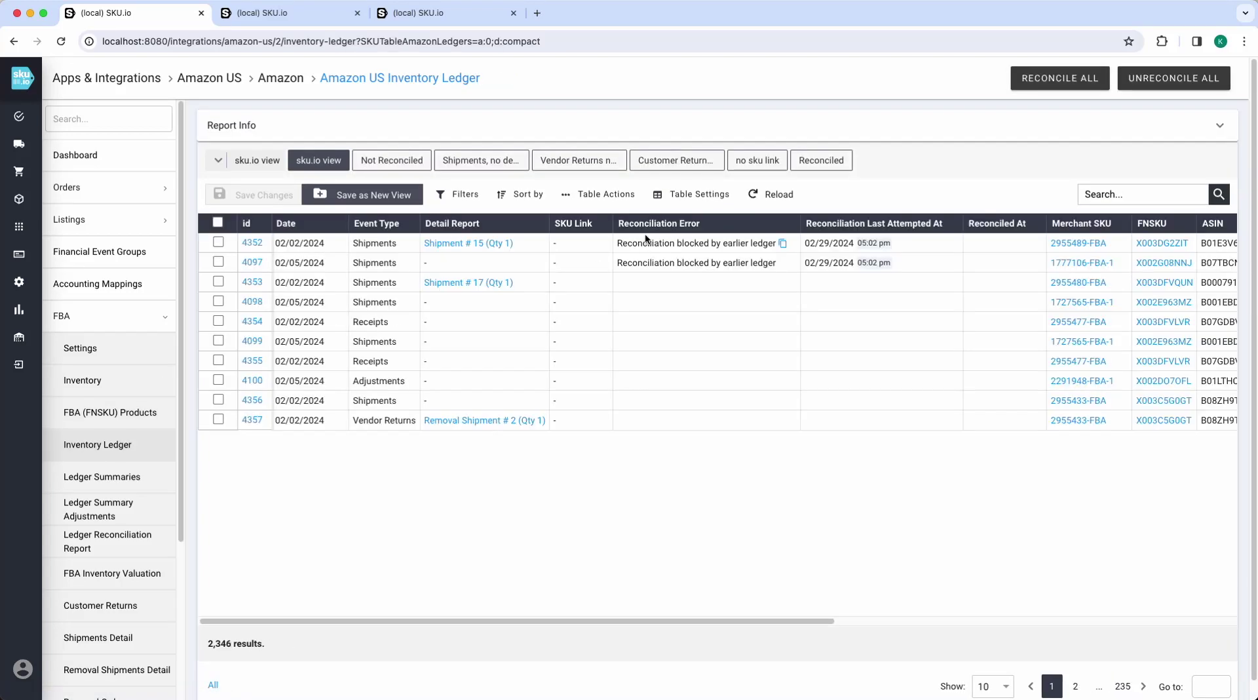
pyautogui.click(1057, 81)
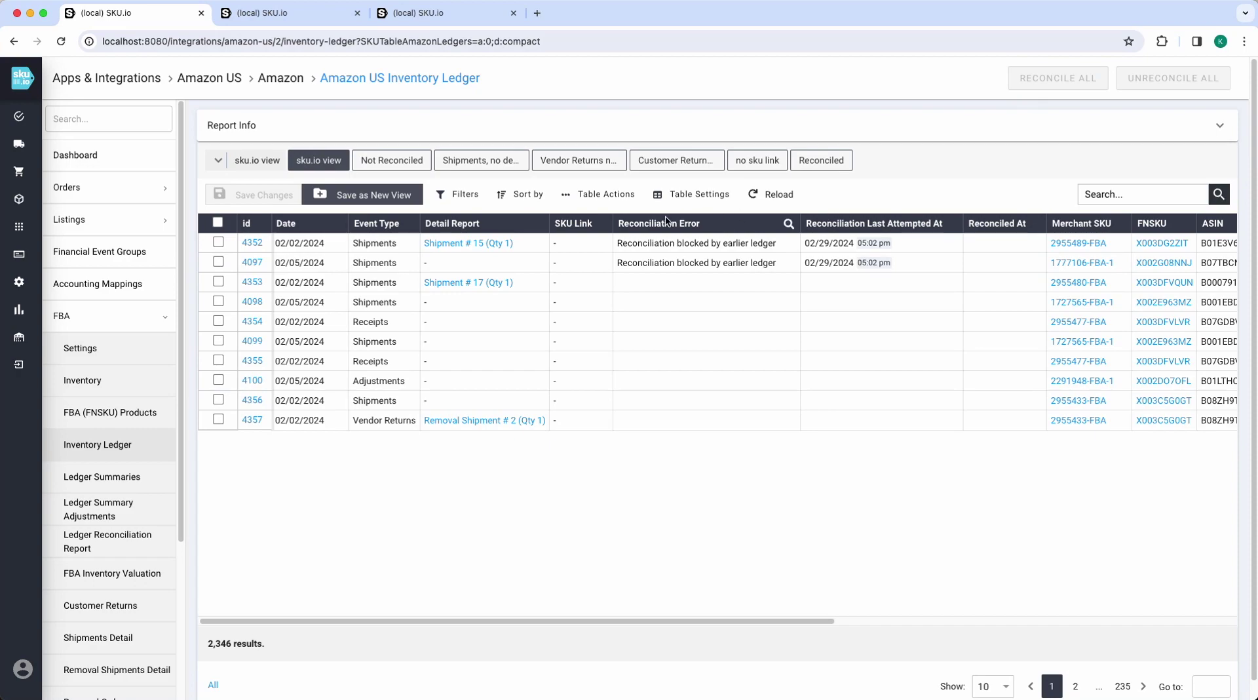
# Switch briefly to the database client and back, and examine reconciliation versus latest ledger dates in the Ledger Reconciliation Report's chart, including FNSKU X003DG2ZIT
pyautogui.press('super+Tab')
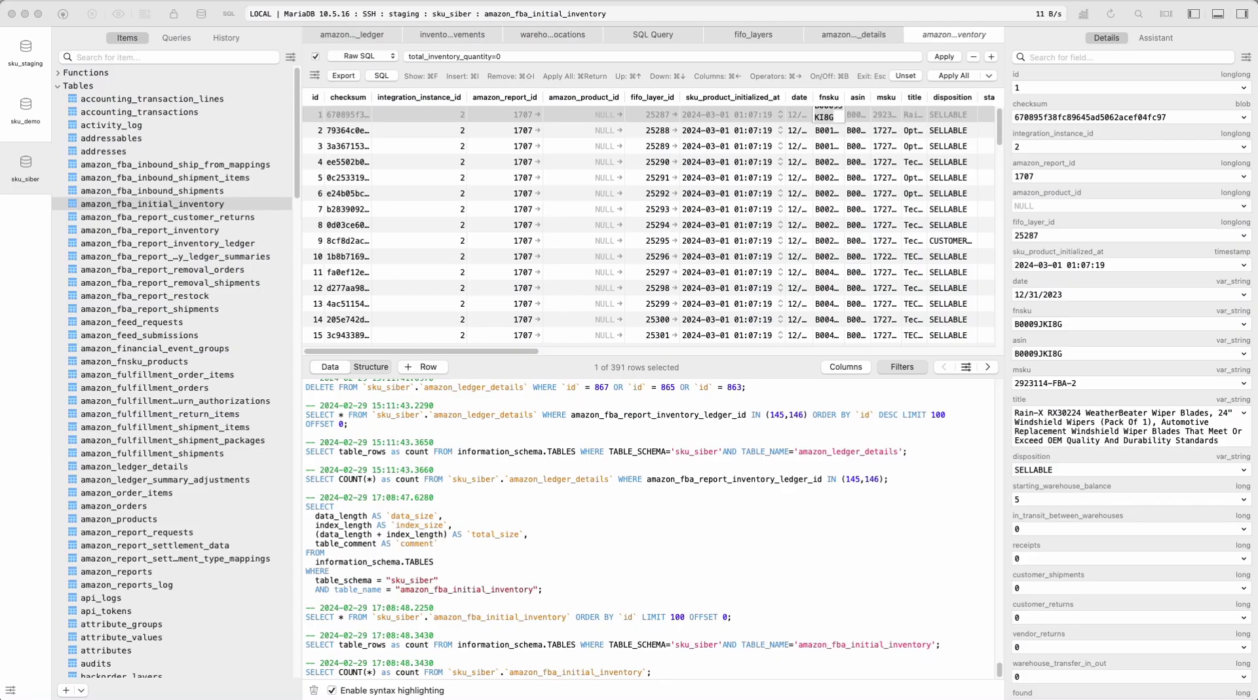
pyautogui.press('super+Tab')
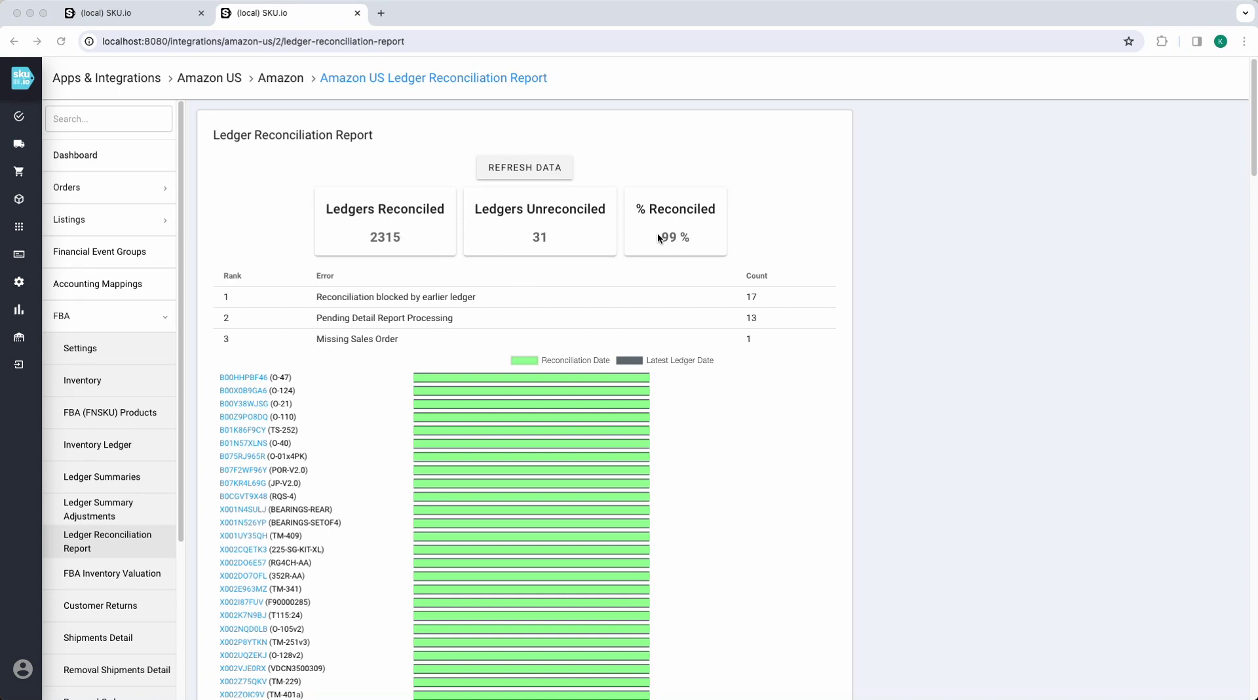
pyautogui.click(560, 436)
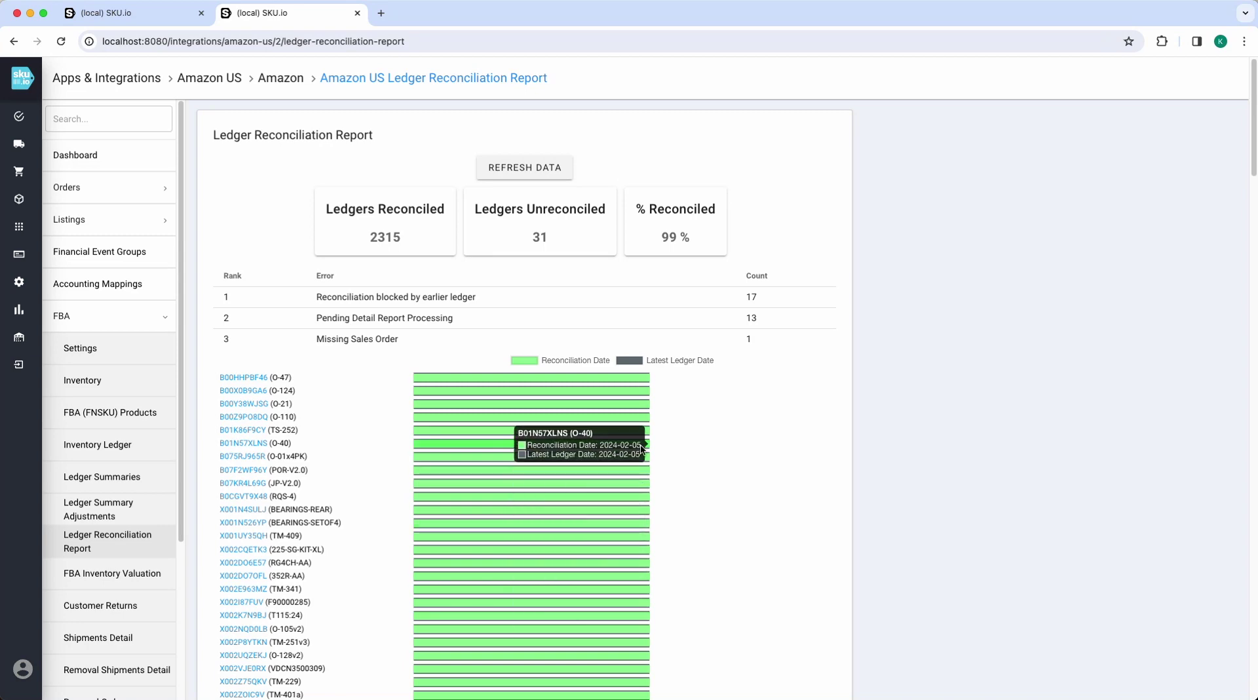
pyautogui.scroll(-15, 693, 475)
pyautogui.moveTo(632, 440)
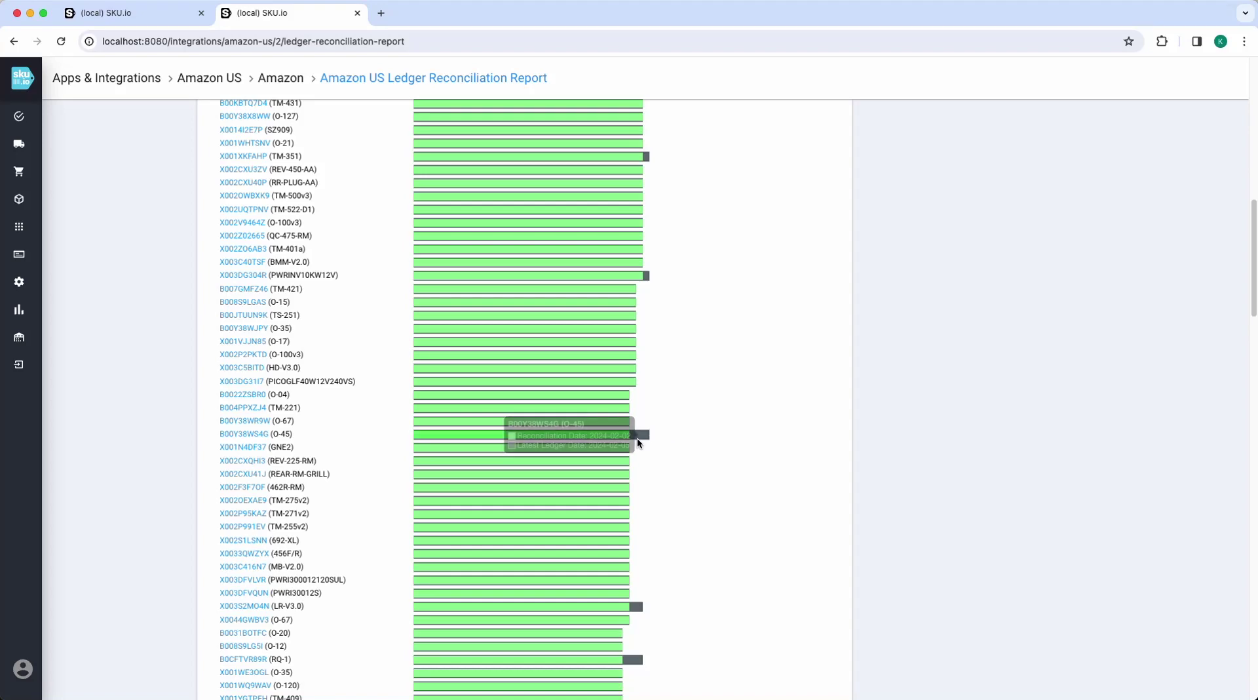
pyautogui.scroll(-3, 639, 452)
pyautogui.scroll(-15, 635, 474)
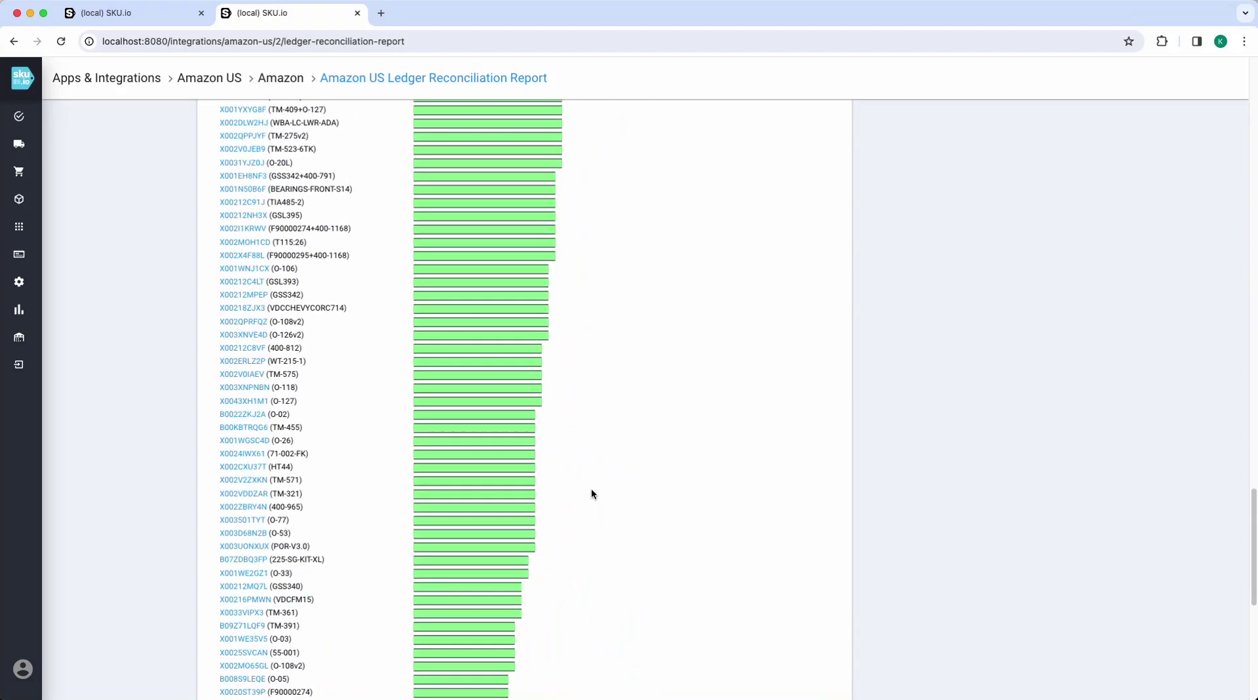
pyautogui.moveTo(461, 505)
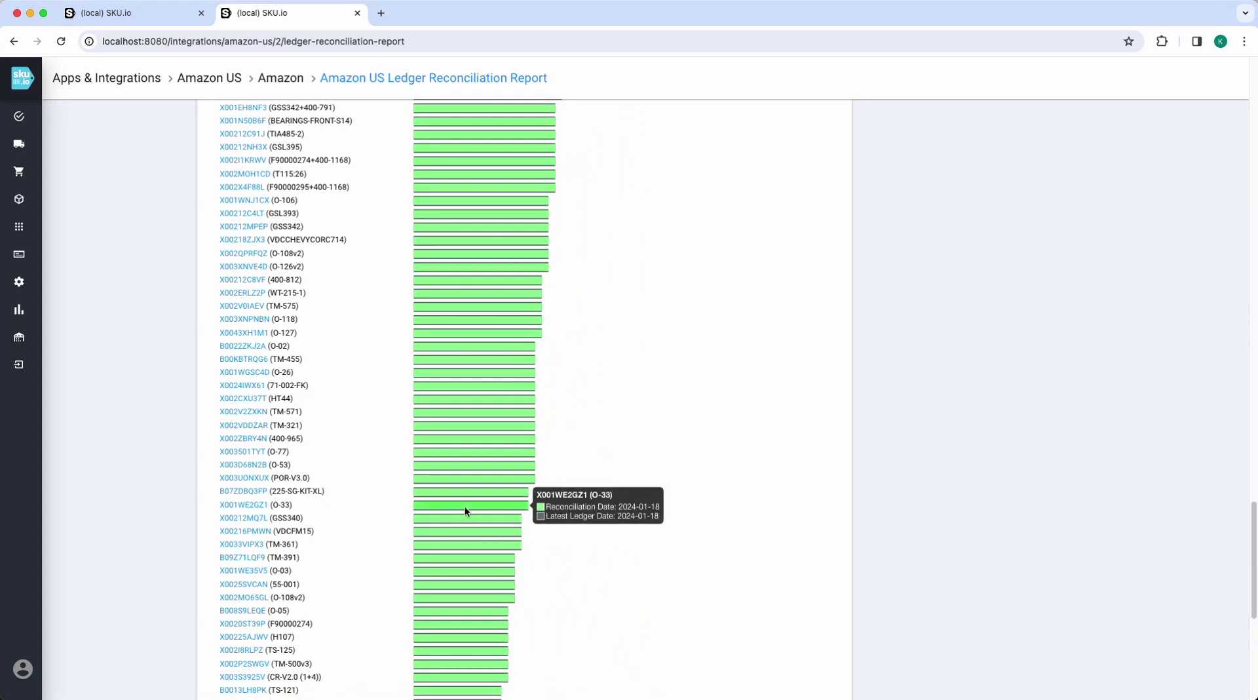
pyautogui.moveTo(477, 412)
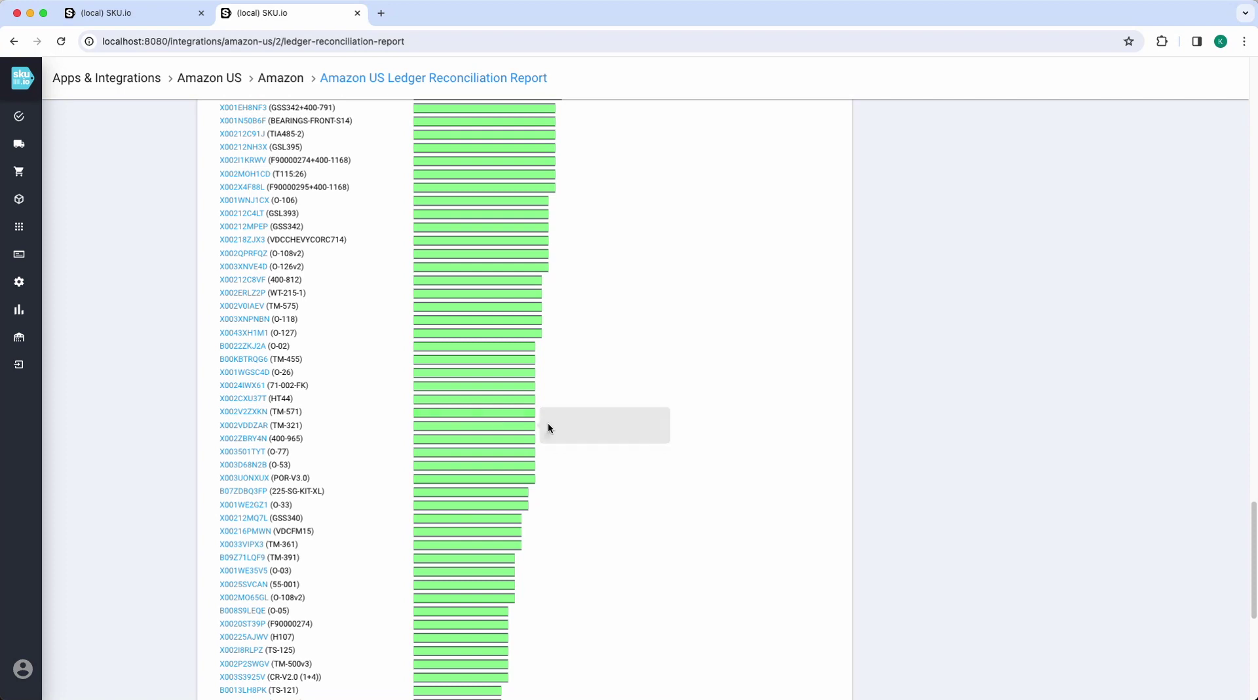
pyautogui.scroll(-10, 505, 452)
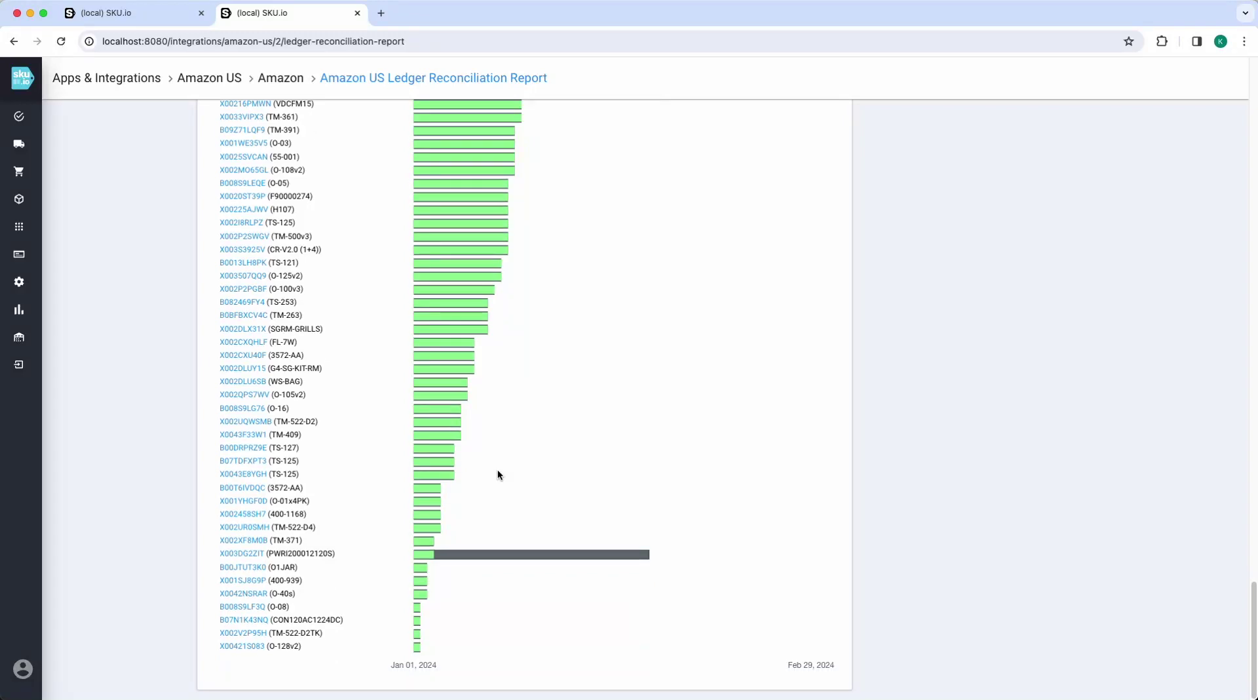
pyautogui.moveTo(474, 555)
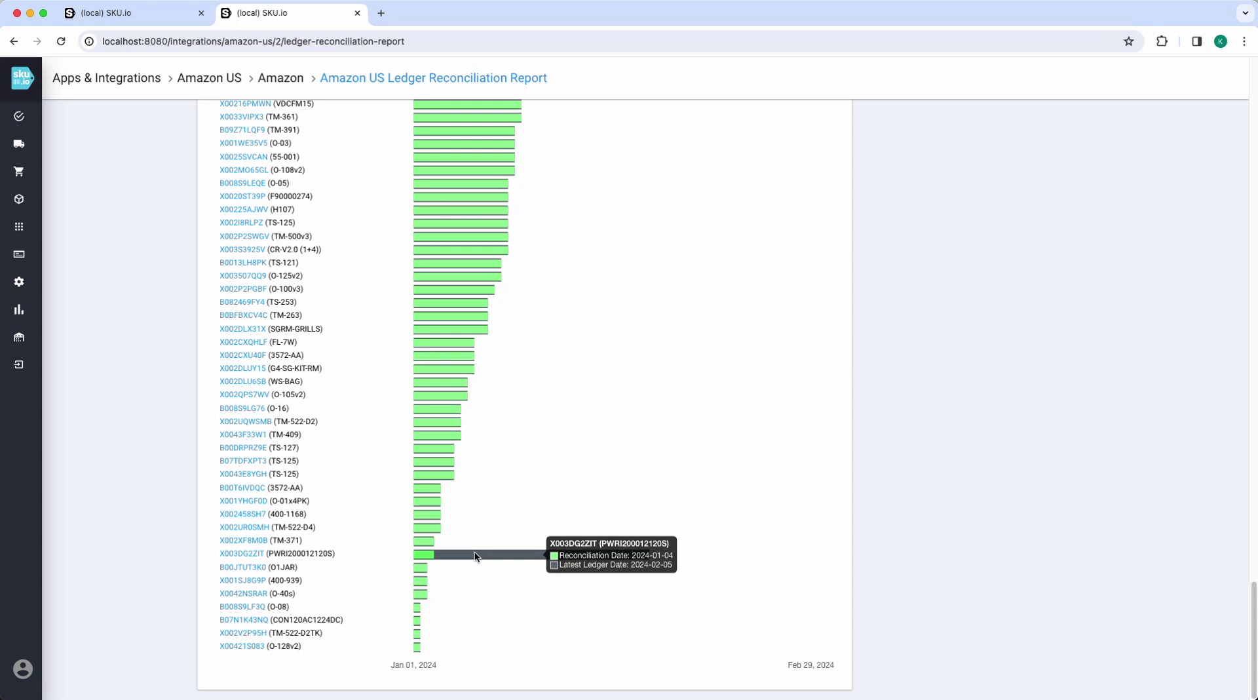
# Review the report's error table, covering missing sales orders, pending detail report processing and reconciliation blocked by earlier ledgers
pyautogui.scroll(15, 458, 539)
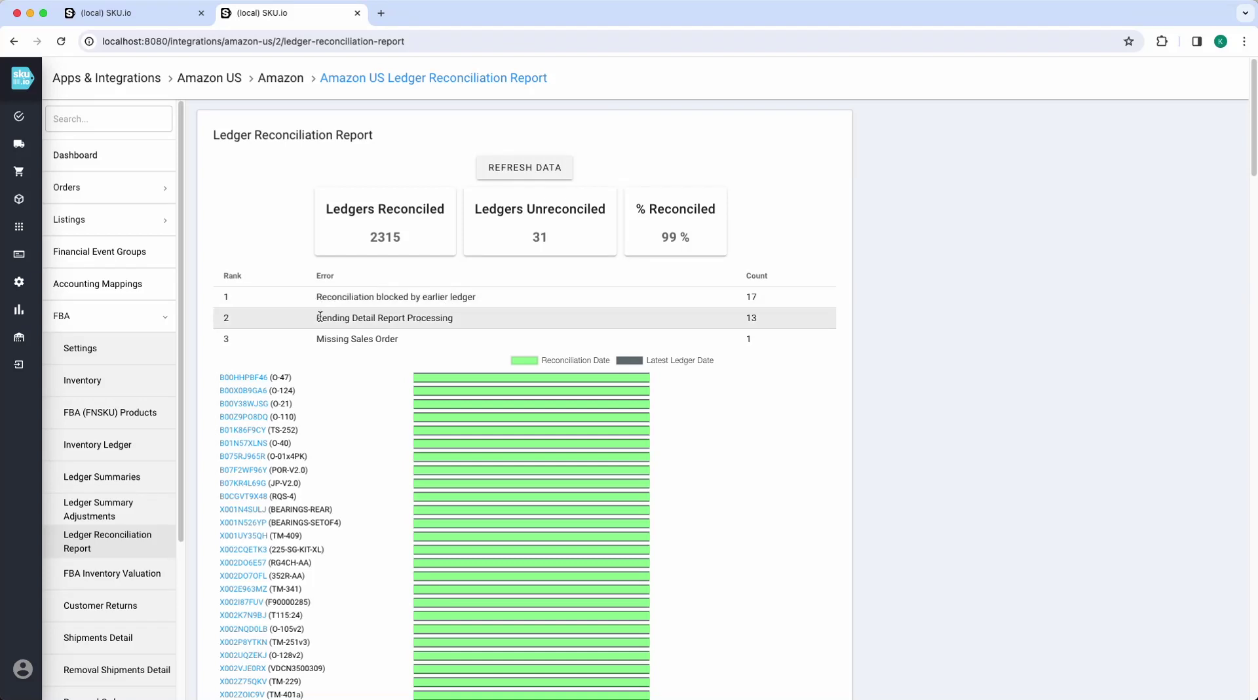
pyautogui.moveTo(314, 337); pyautogui.dragTo(552, 355)
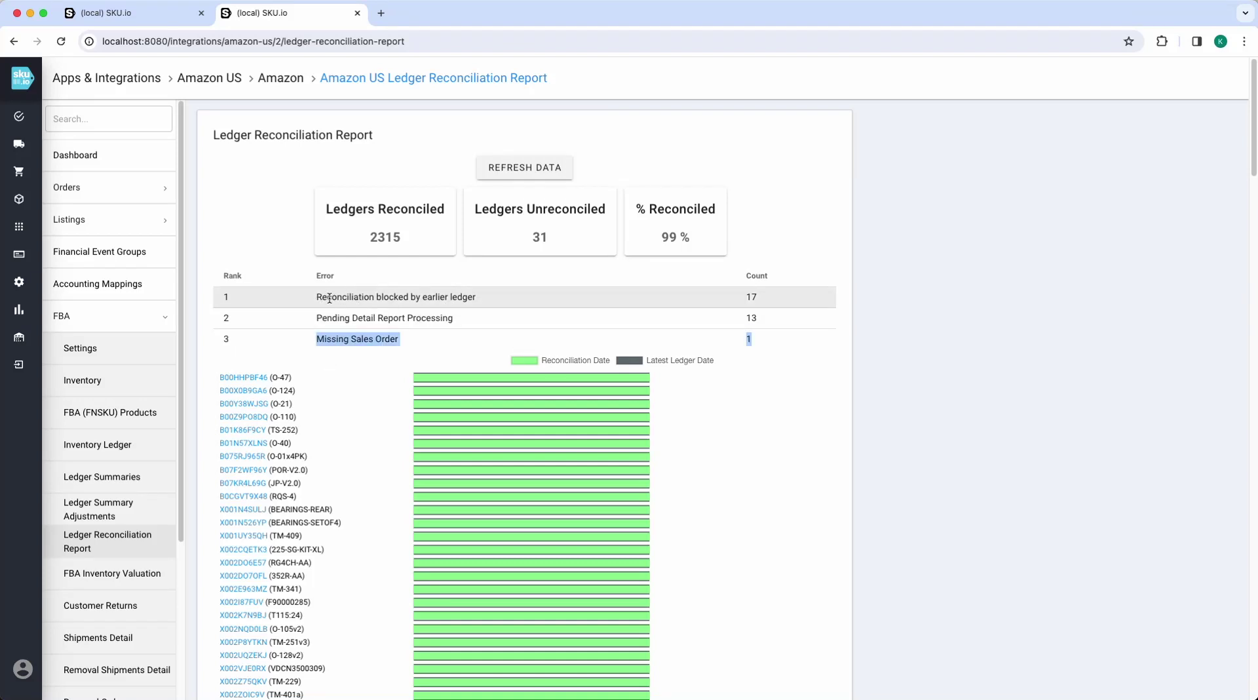
pyautogui.click(315, 315)
pyautogui.moveTo(532, 310); pyautogui.dragTo(467, 309)
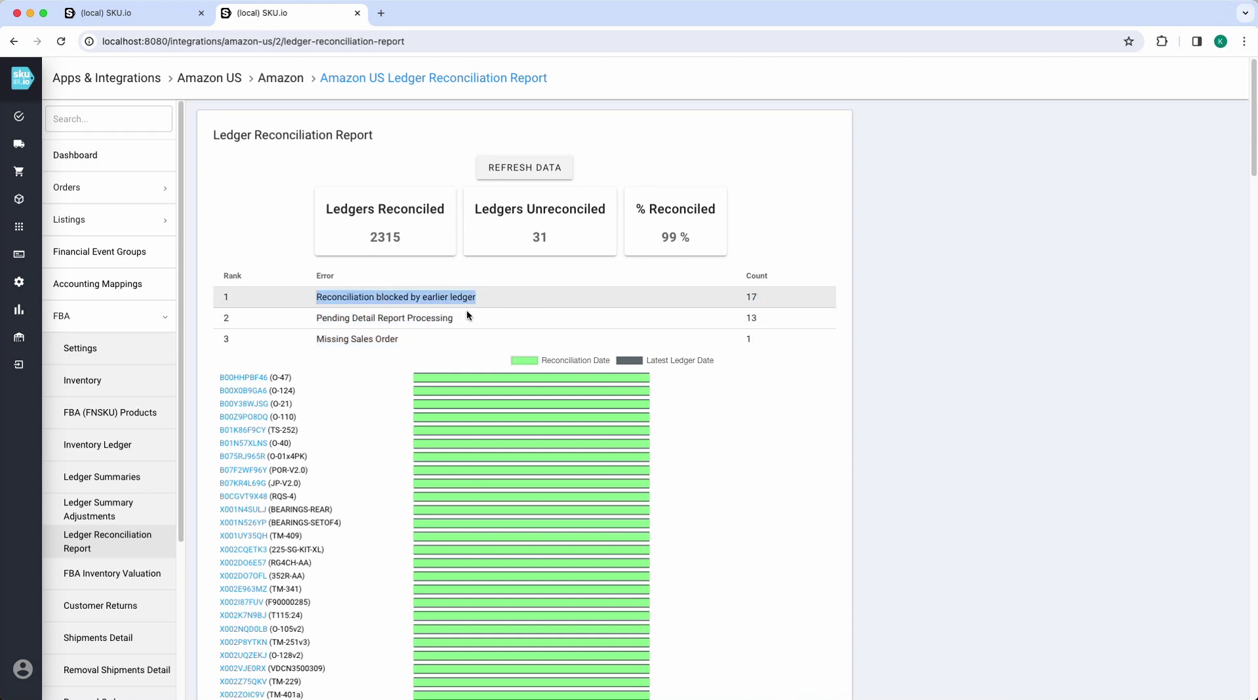
pyautogui.moveTo(397, 338); pyautogui.dragTo(327, 335)
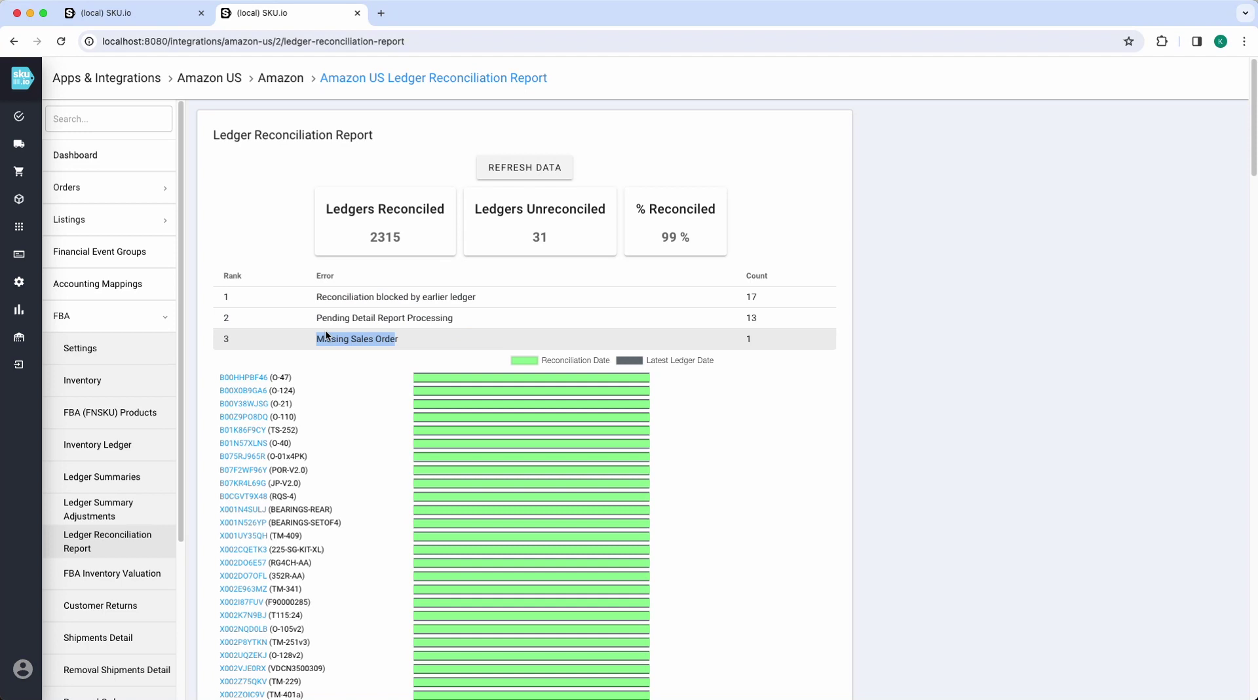
pyautogui.doubleClick(331, 338)
pyautogui.click(413, 339)
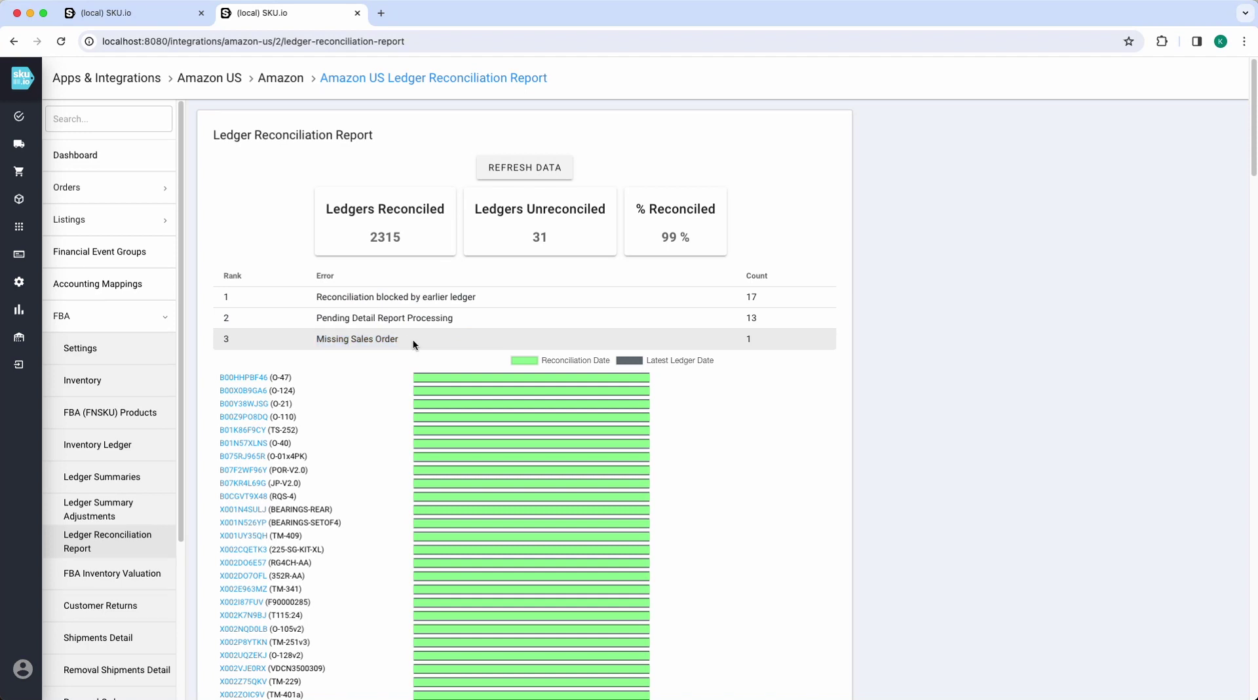
pyautogui.moveTo(529, 321); pyautogui.dragTo(302, 294)
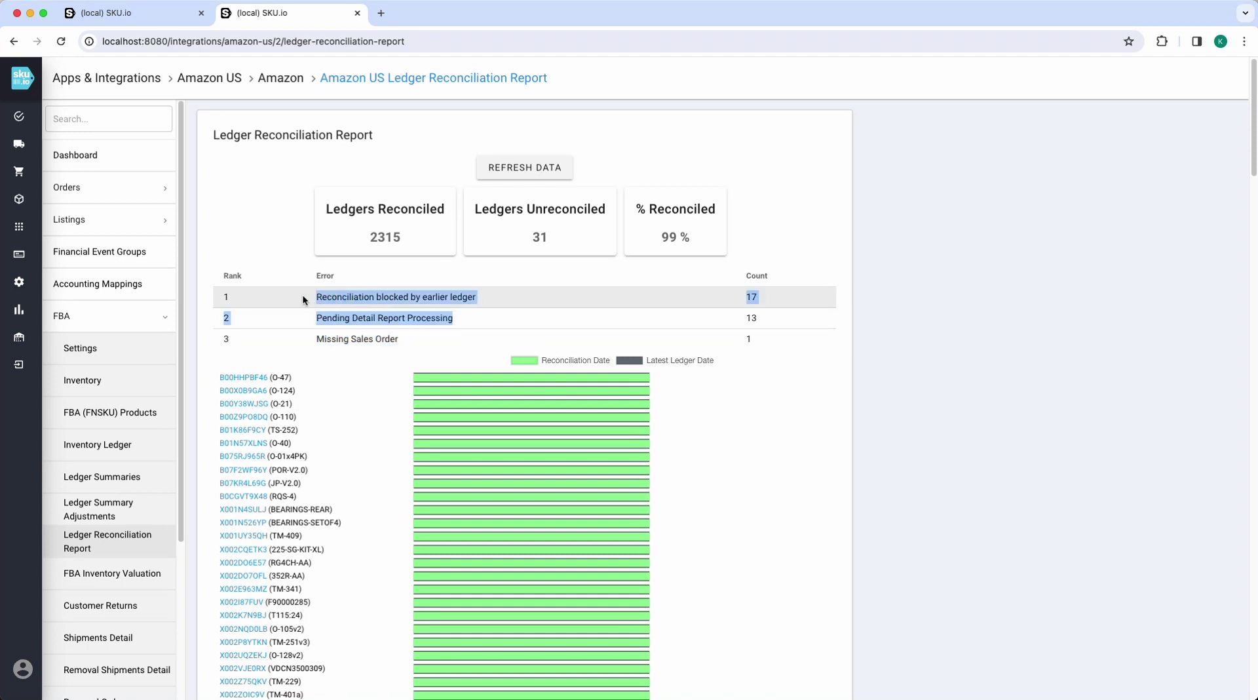
# Show the Not Reconciled view of the Inventory Ledger and inspect ledger 3986 for potential detail report matches
pyautogui.click(302, 294)
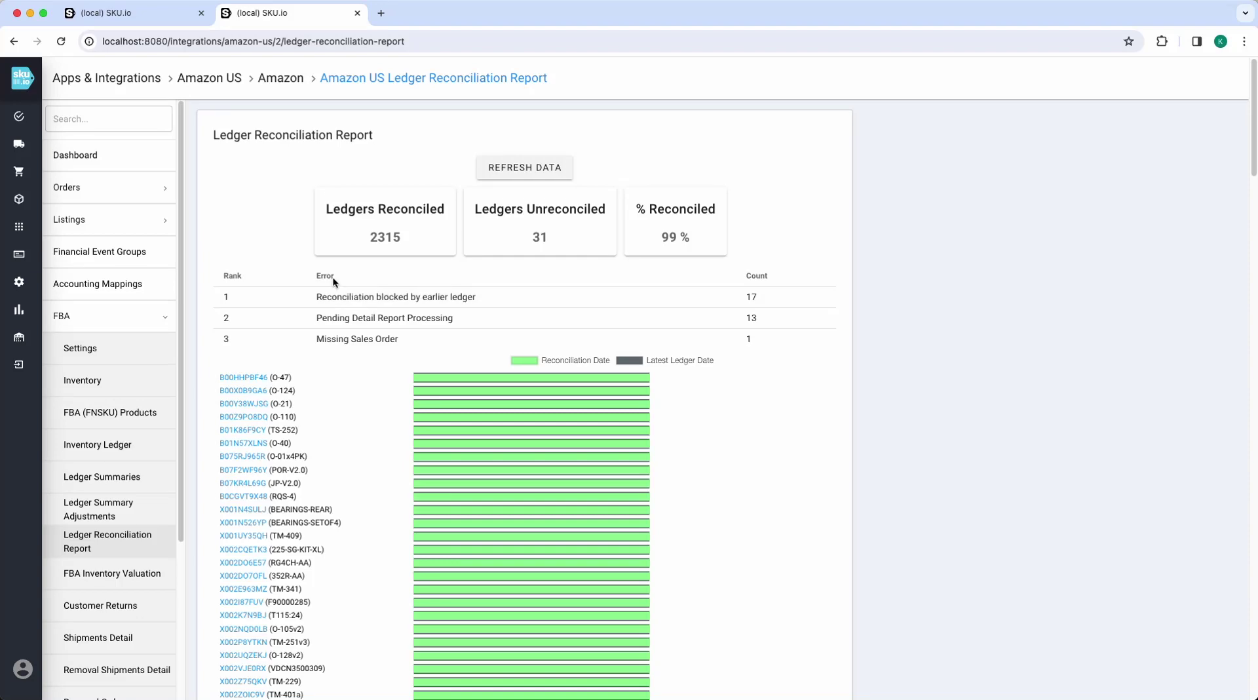
pyautogui.click(151, 18)
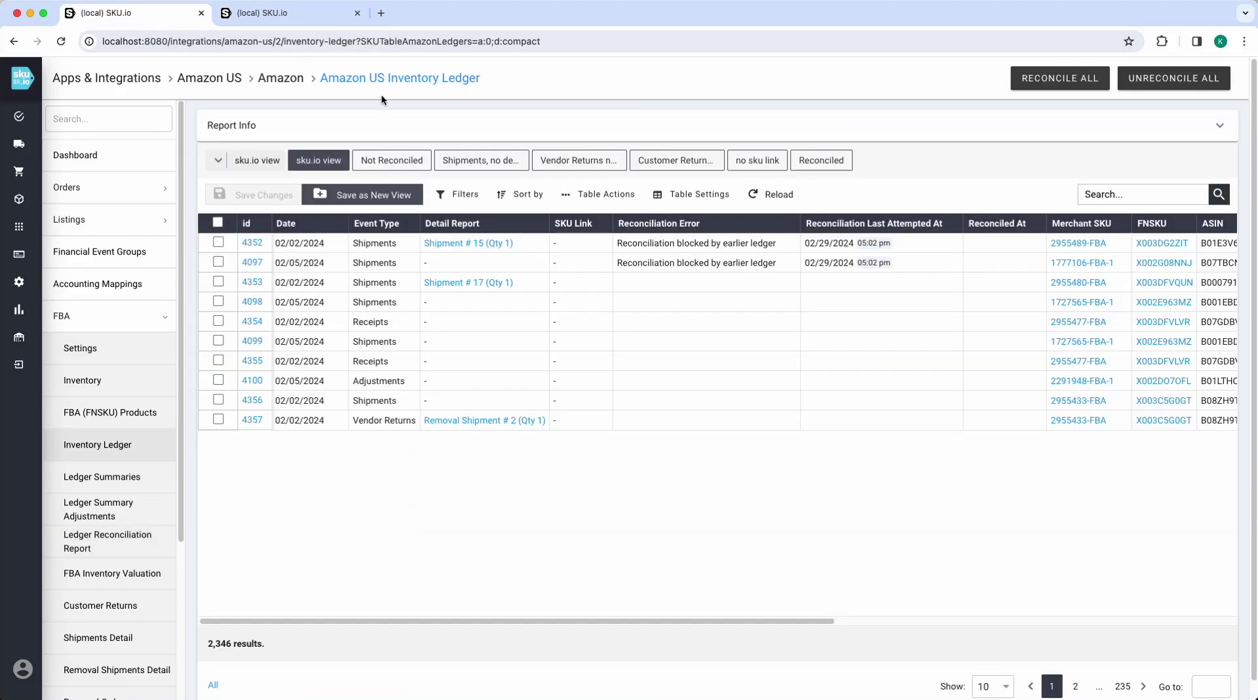
pyautogui.click(392, 161)
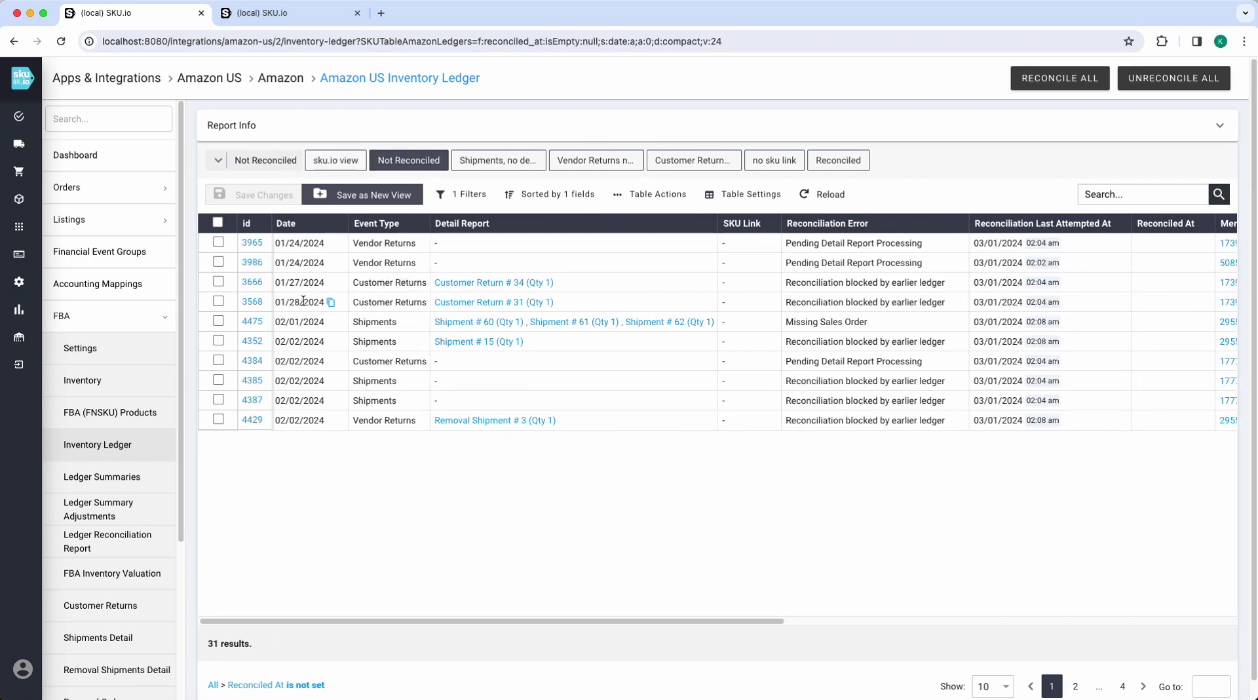
pyautogui.moveTo(303, 301); pyautogui.dragTo(285, 247)
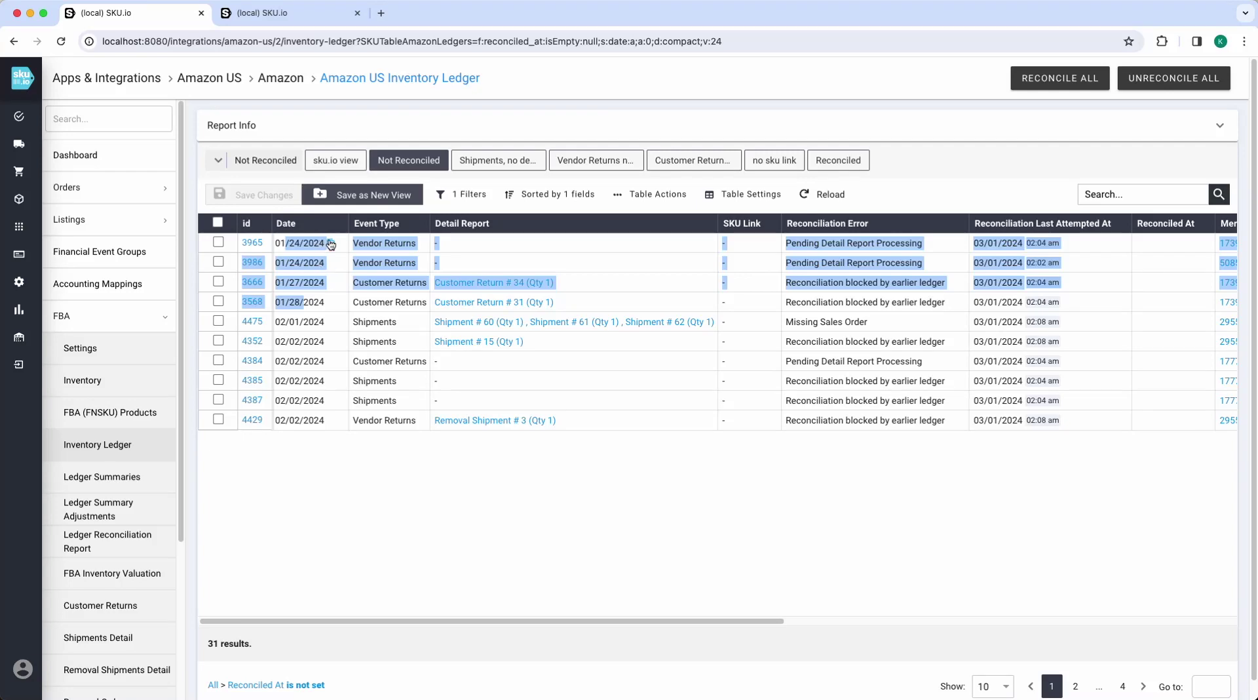
pyautogui.click(264, 263)
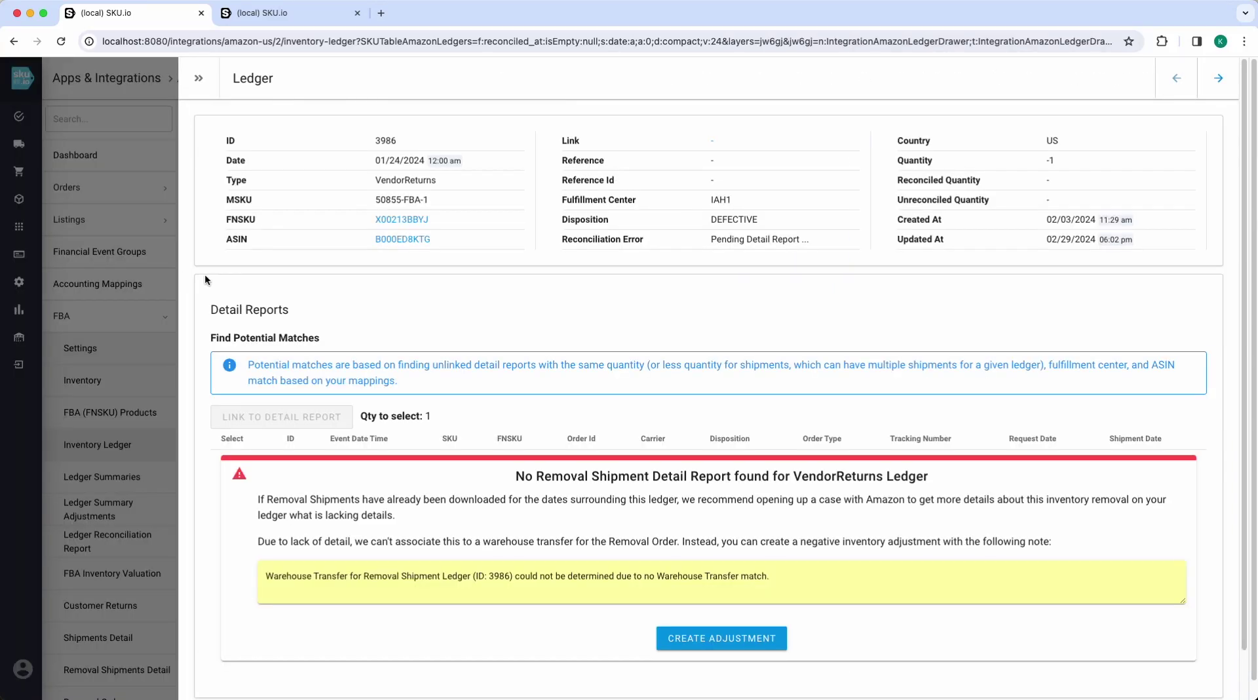
pyautogui.click(194, 269)
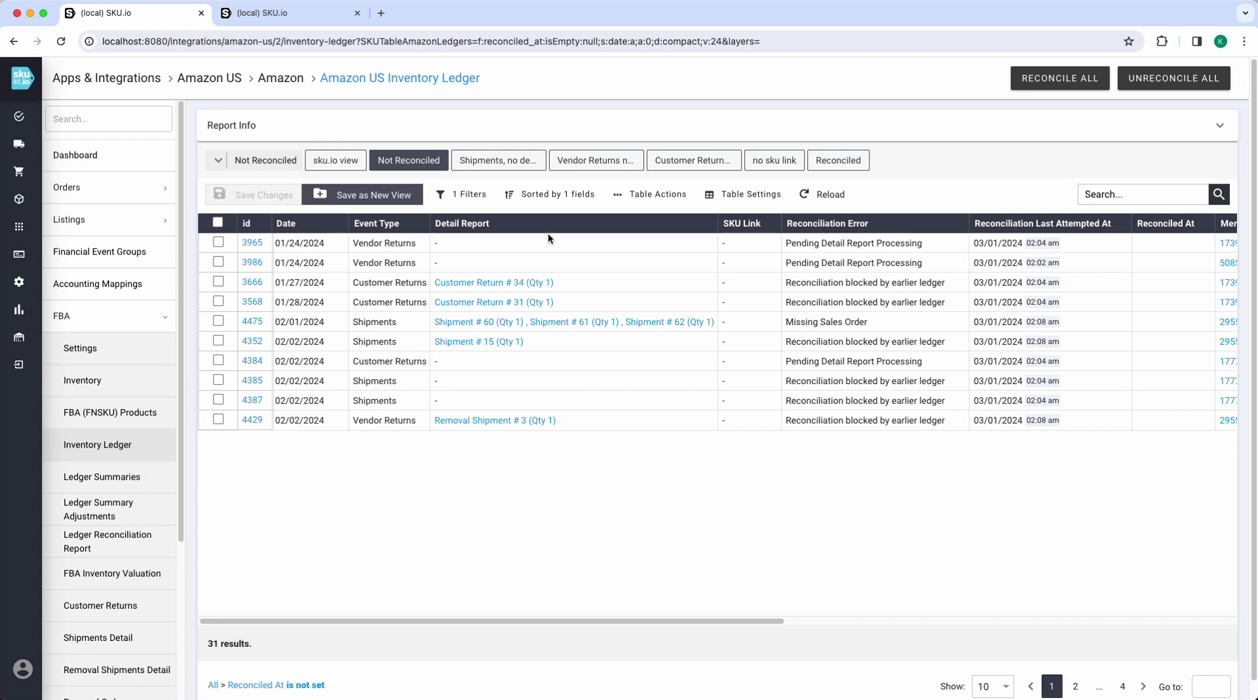
# Create a negative inventory adjustment for vendor returns ledger 3965 with the suggested note, and reload the Not Reconciled list
pyautogui.click(248, 244)
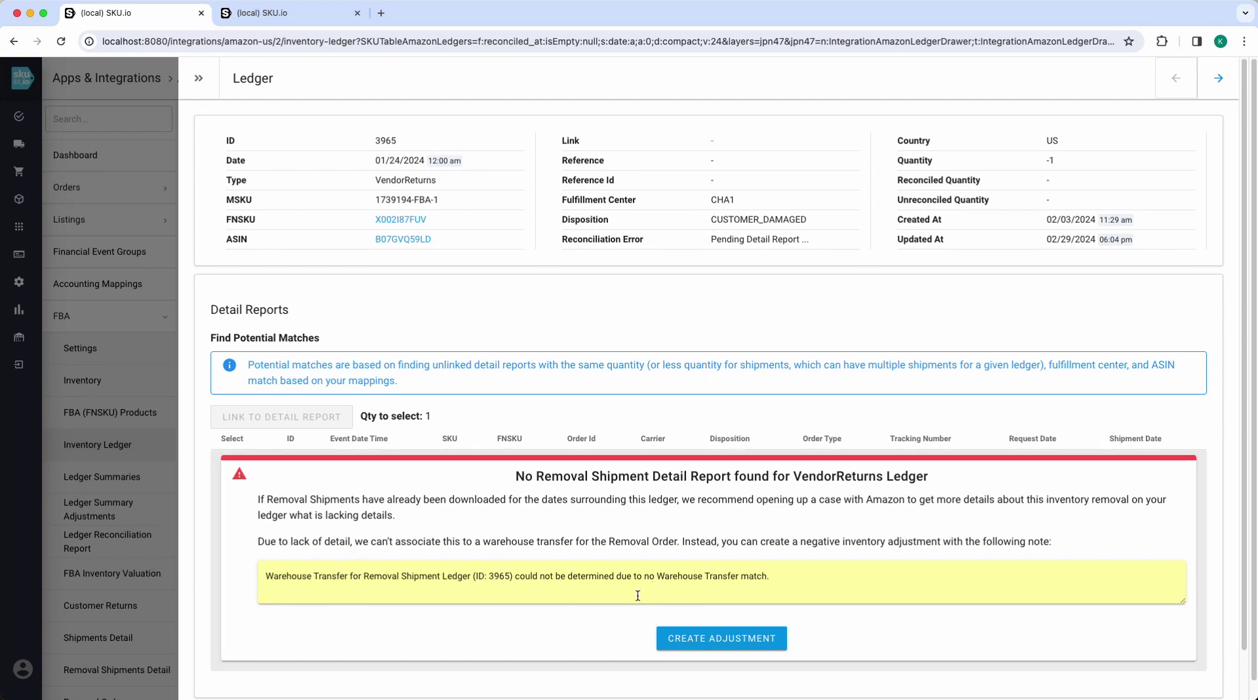
pyautogui.click(697, 640)
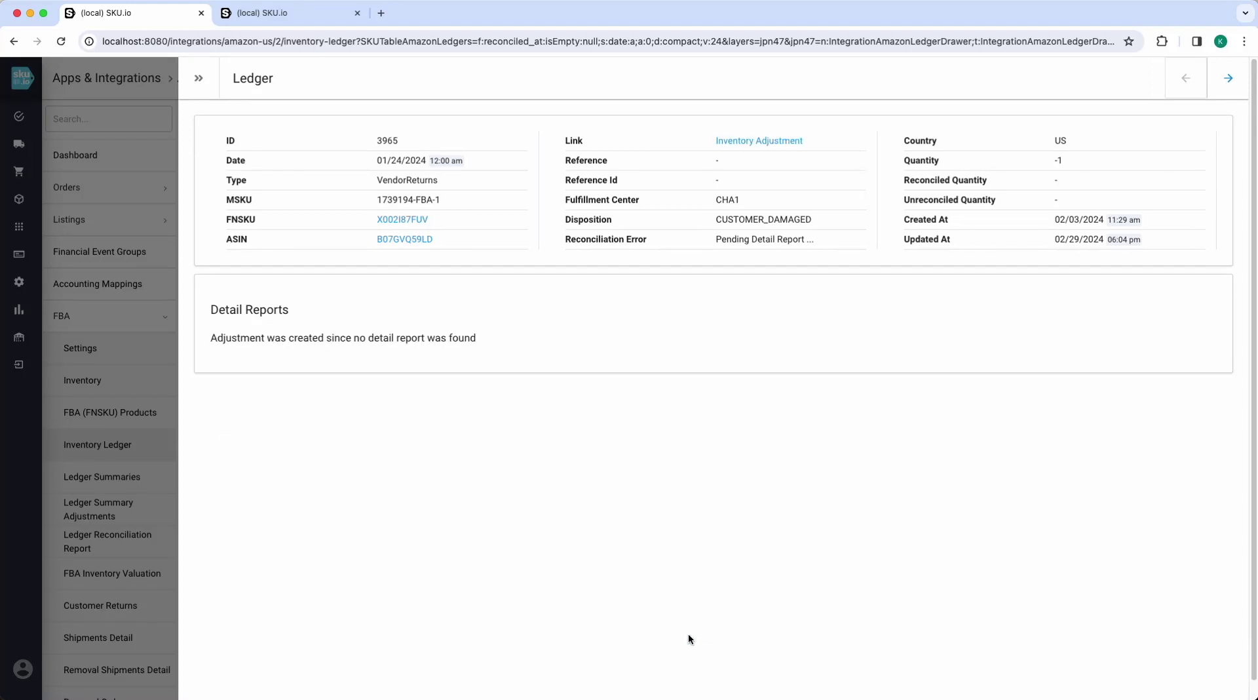
pyautogui.click(107, 304)
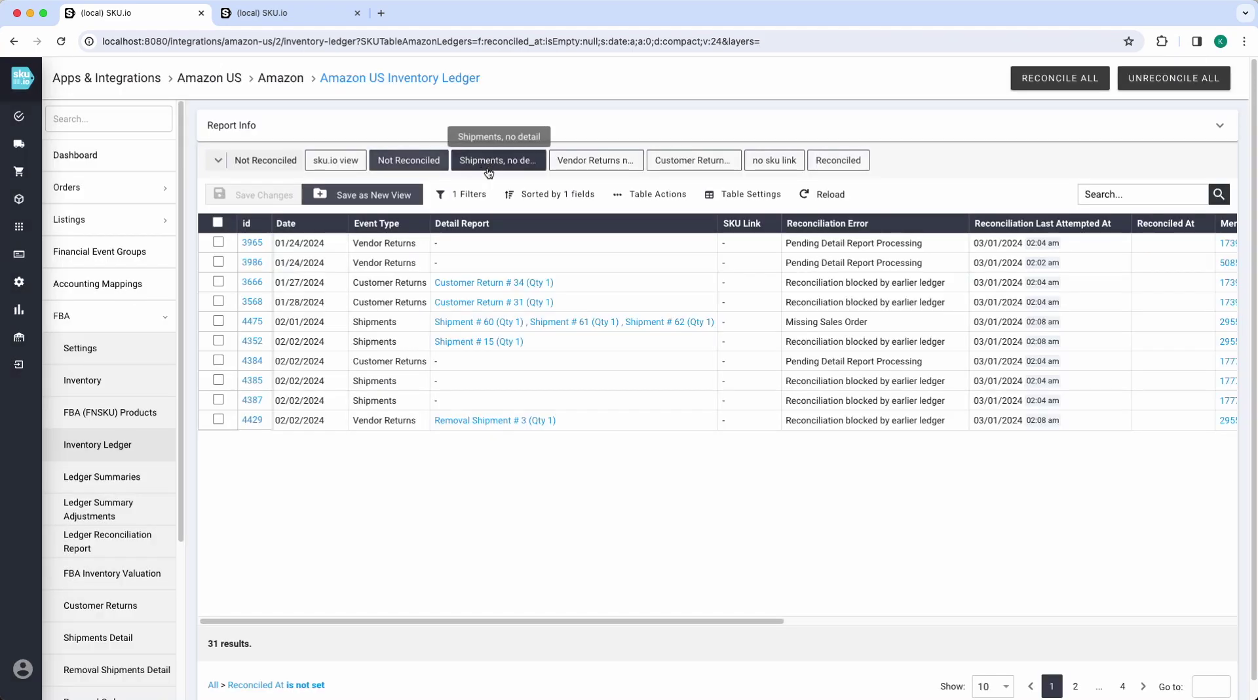
pyautogui.click(821, 194)
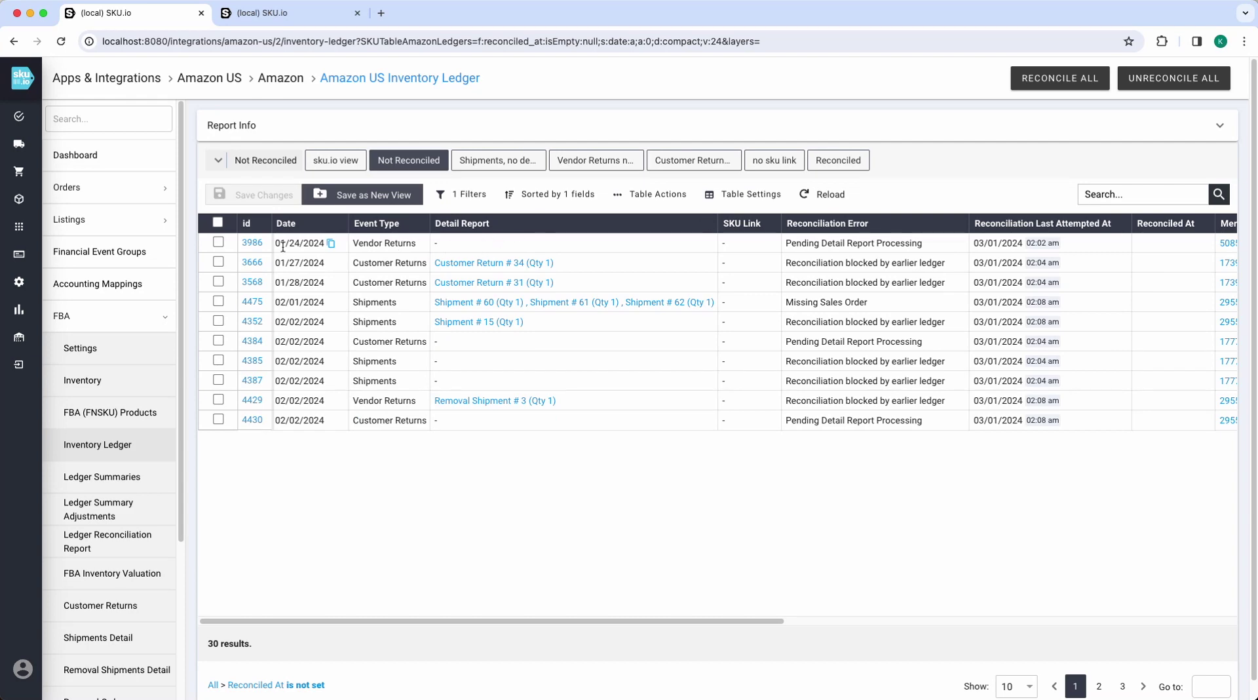
# Create a negative inventory adjustment for vendor returns ledger 3986 with the suggested note, and reload the Not Reconciled list
pyautogui.click(250, 243)
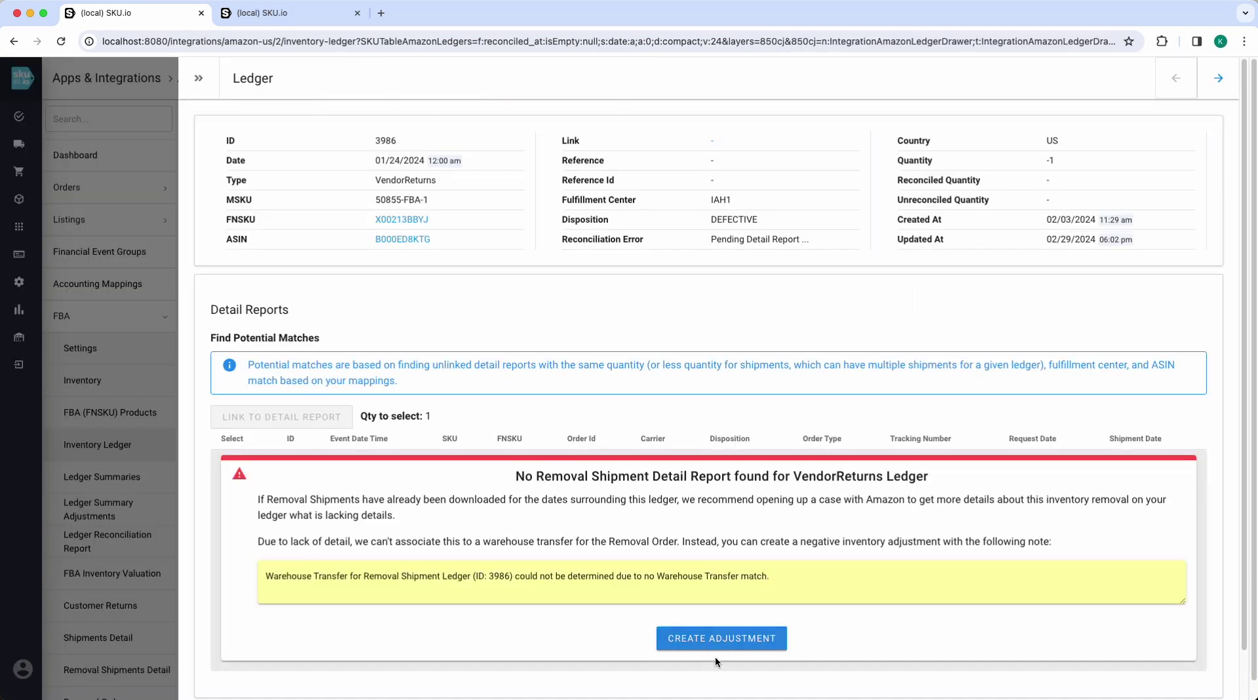
pyautogui.click(715, 638)
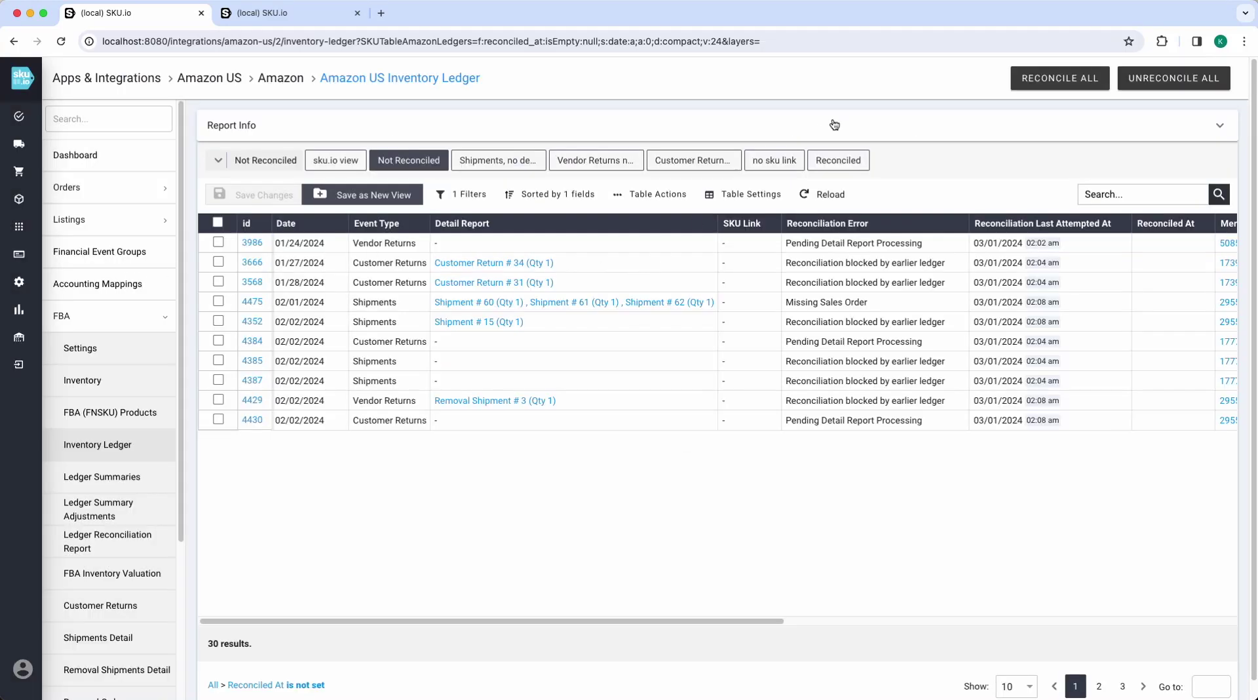
pyautogui.click(829, 196)
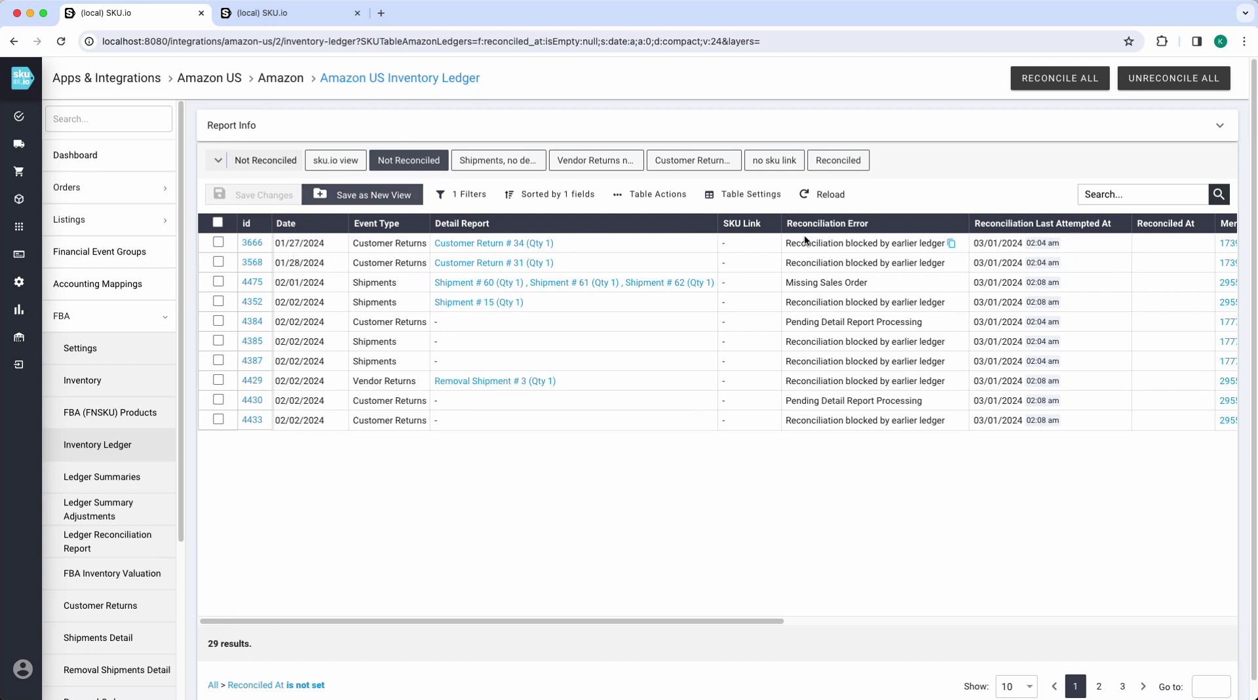
pyautogui.click(951, 245)
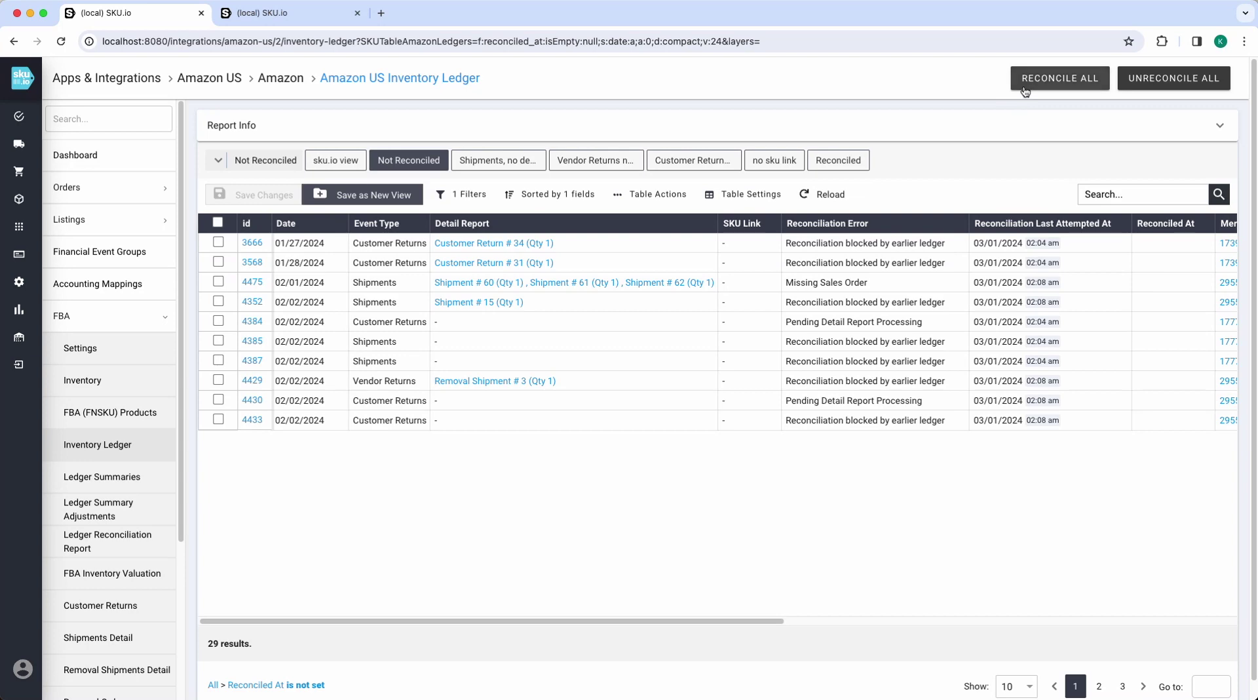
# Run Reconcile All on the Inventory Ledger, refreshing the Ledger Reconciliation Report before and after, and return to the unreconciled ledgers
pyautogui.click(307, 15)
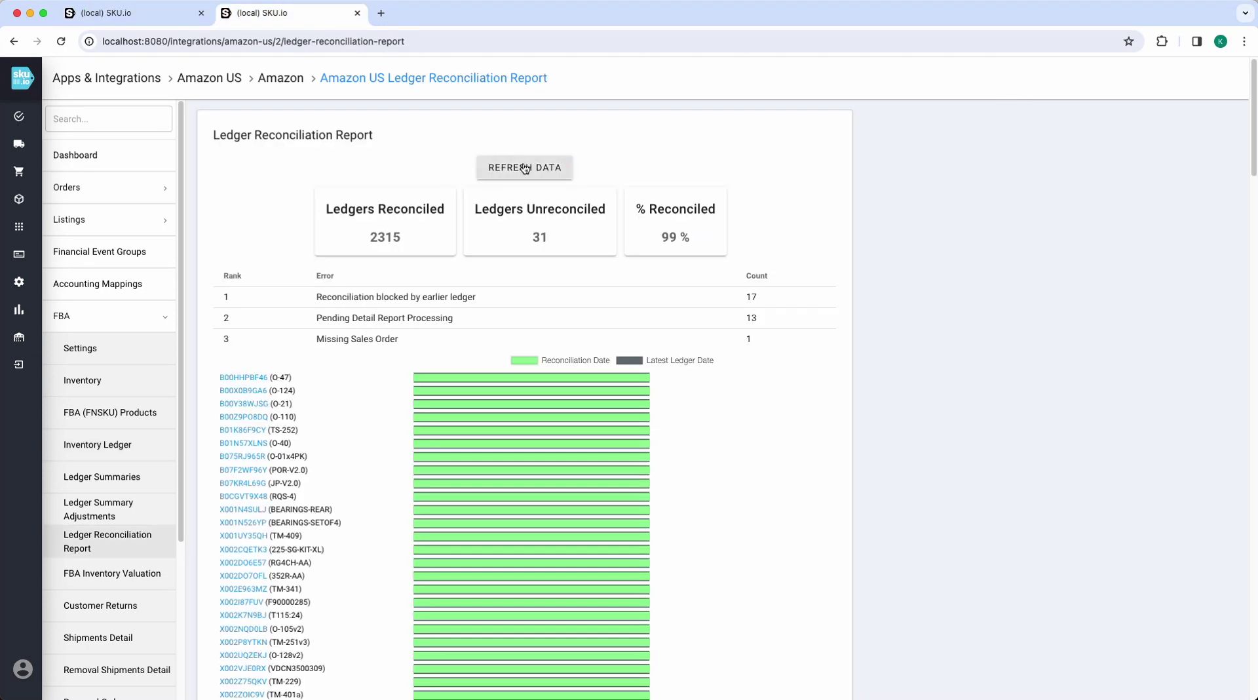
pyautogui.click(524, 167)
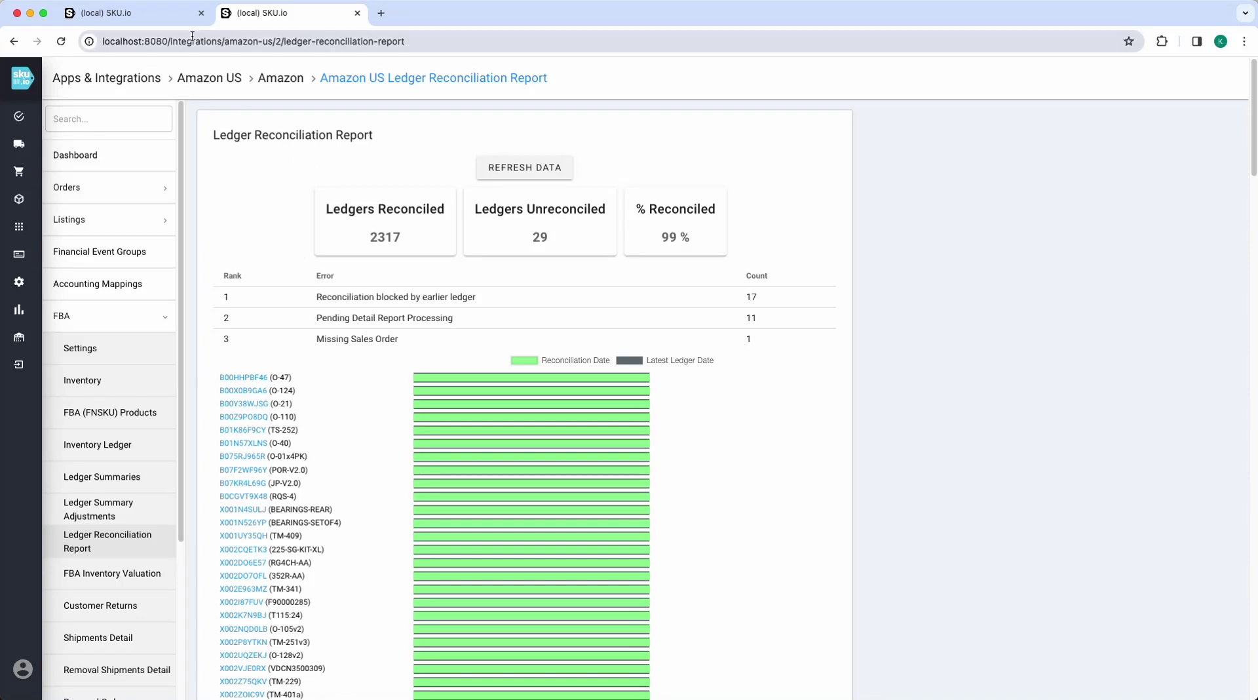
pyautogui.click(173, 17)
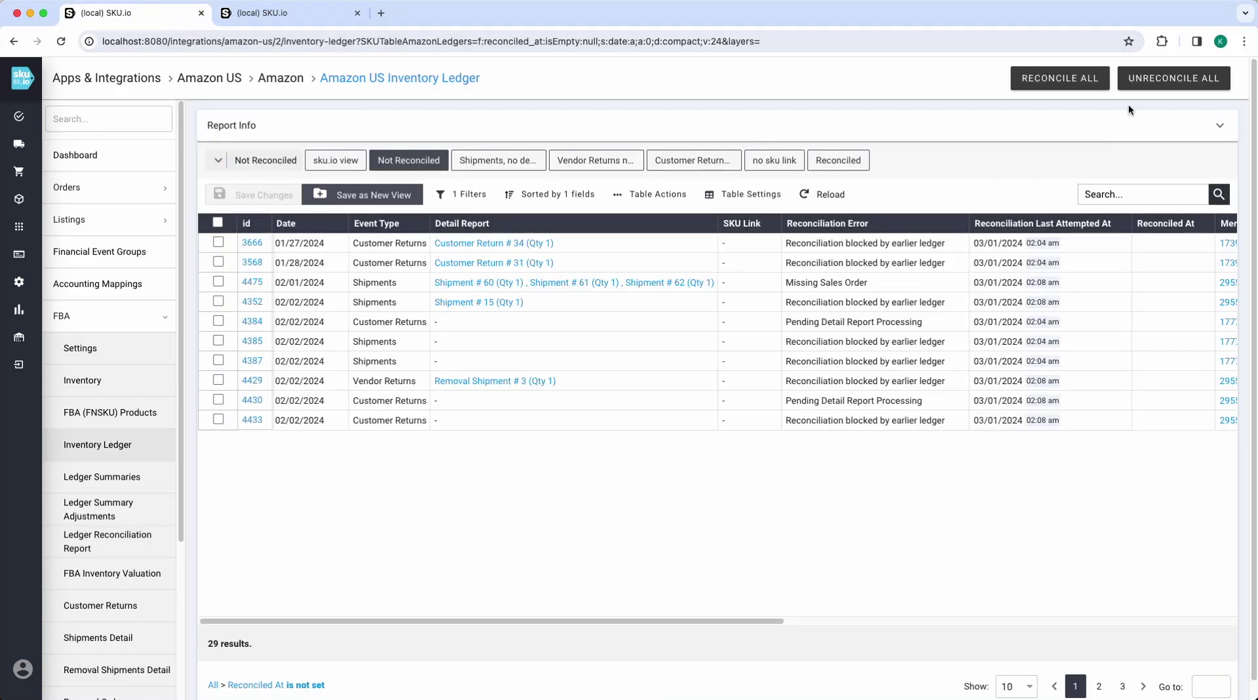
pyautogui.click(1068, 79)
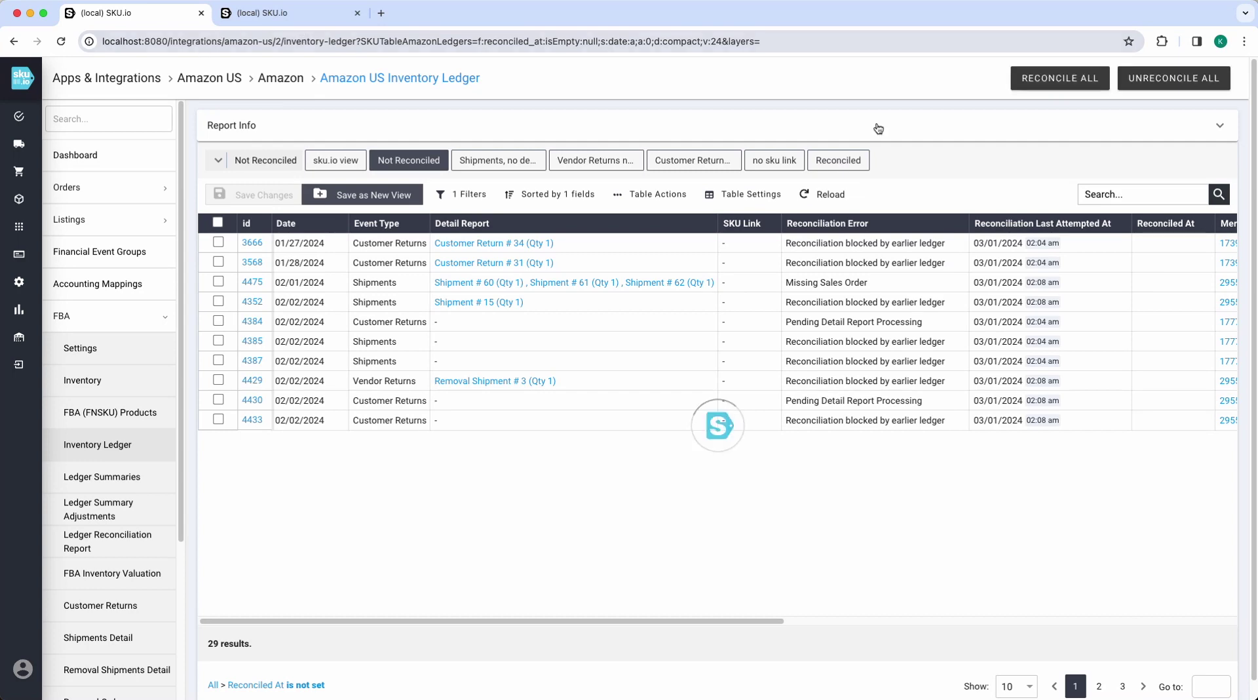
pyautogui.click(253, 15)
pyautogui.click(533, 168)
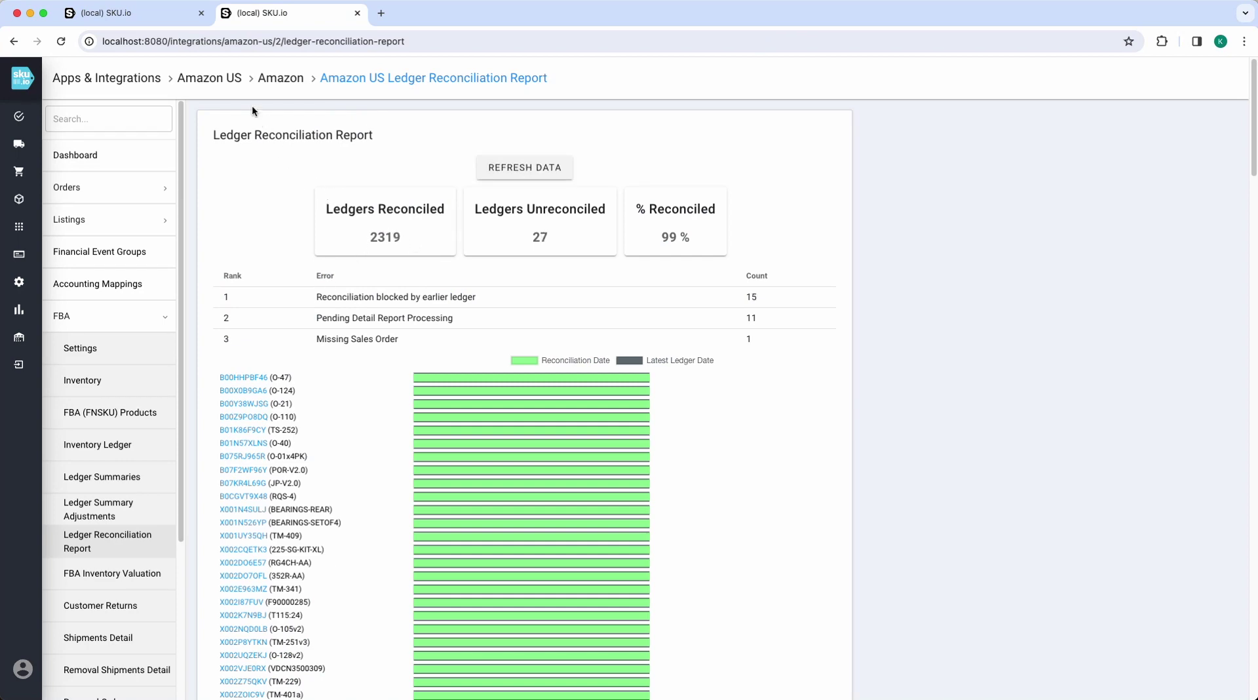
pyautogui.click(172, 16)
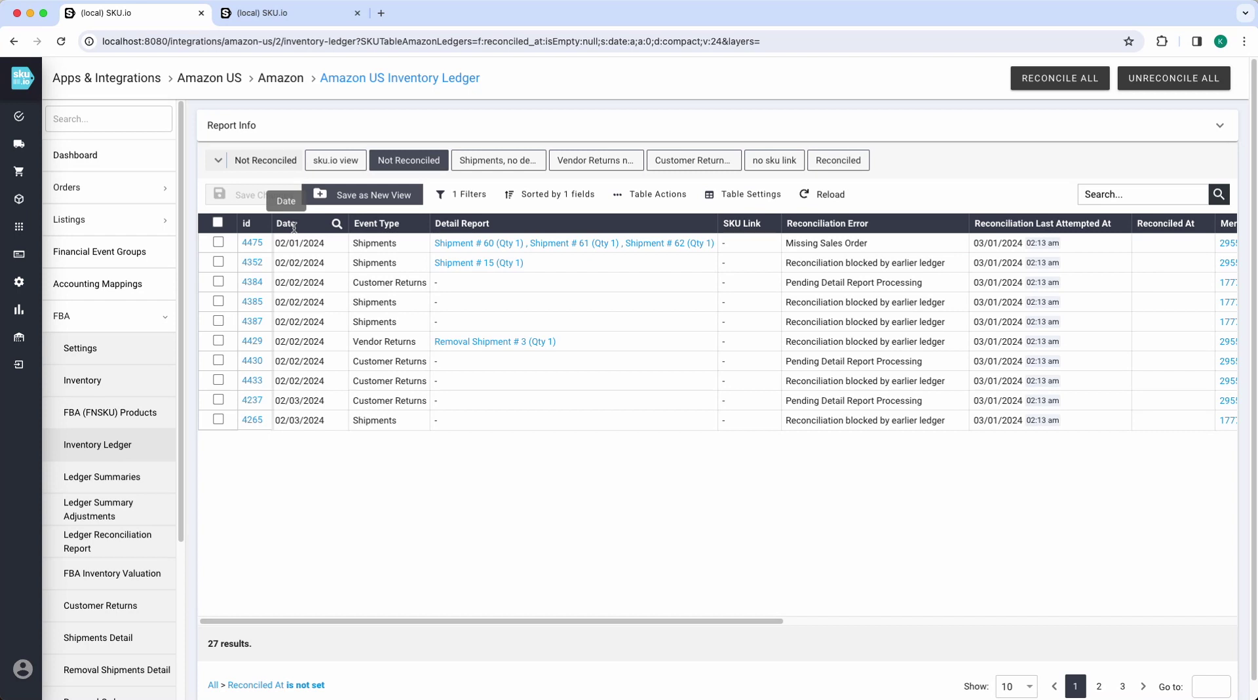
# Load the FBA Inventory Valuation report for end of day 01/31/2024
pyautogui.click(250, 14)
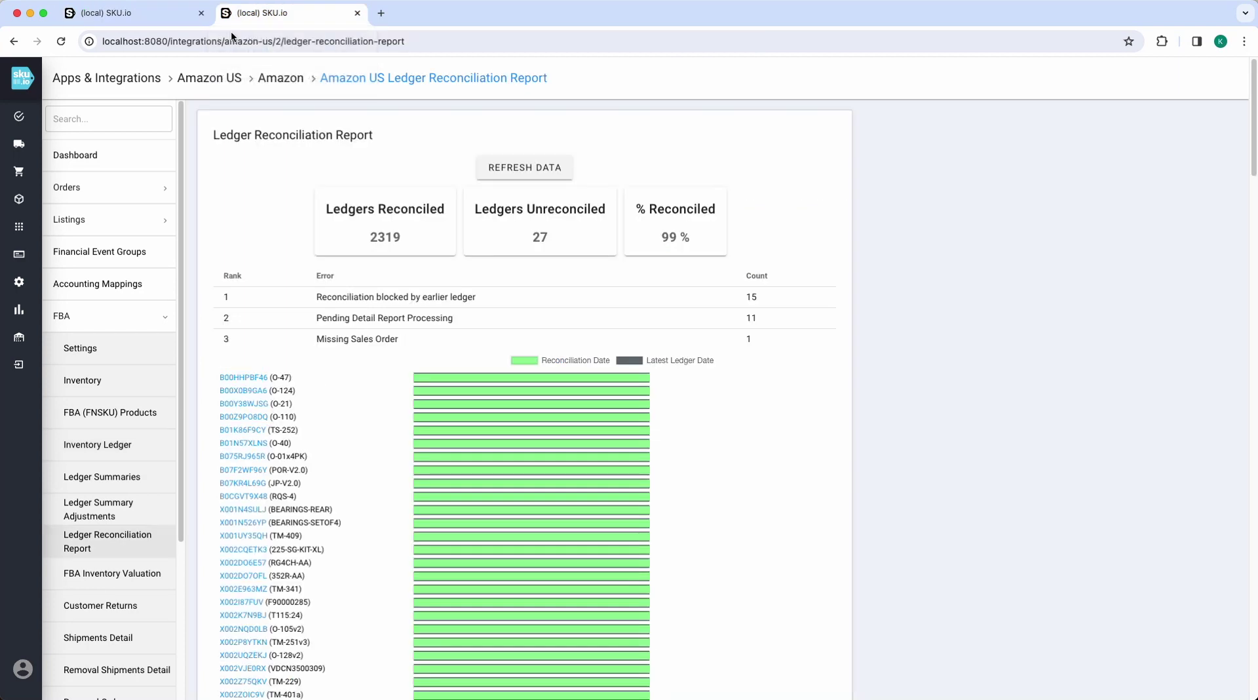
pyautogui.click(114, 574)
pyautogui.click(328, 174)
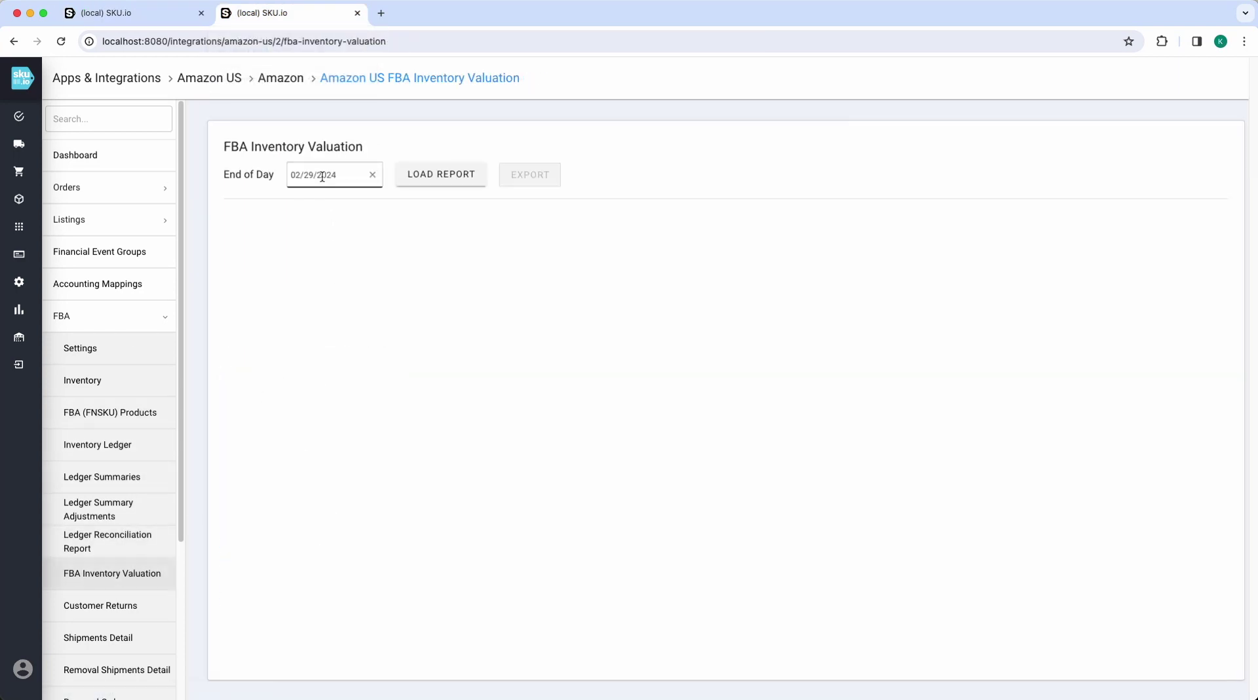
pyautogui.click(319, 204)
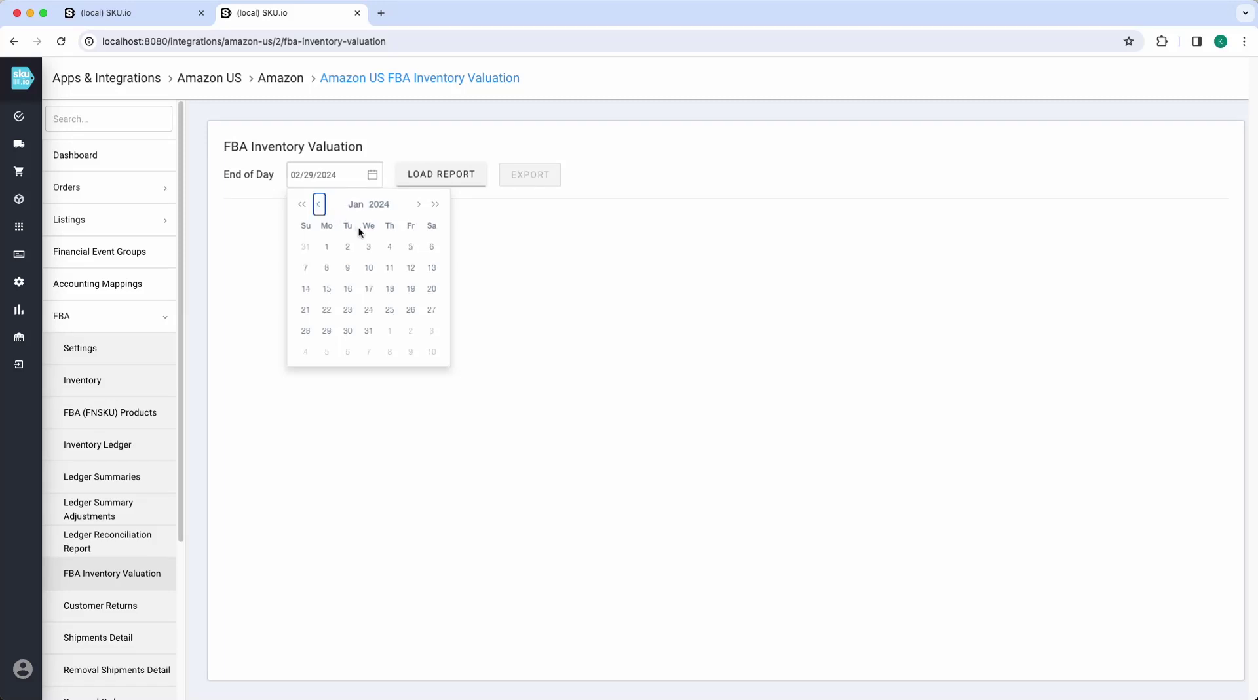
pyautogui.click(369, 331)
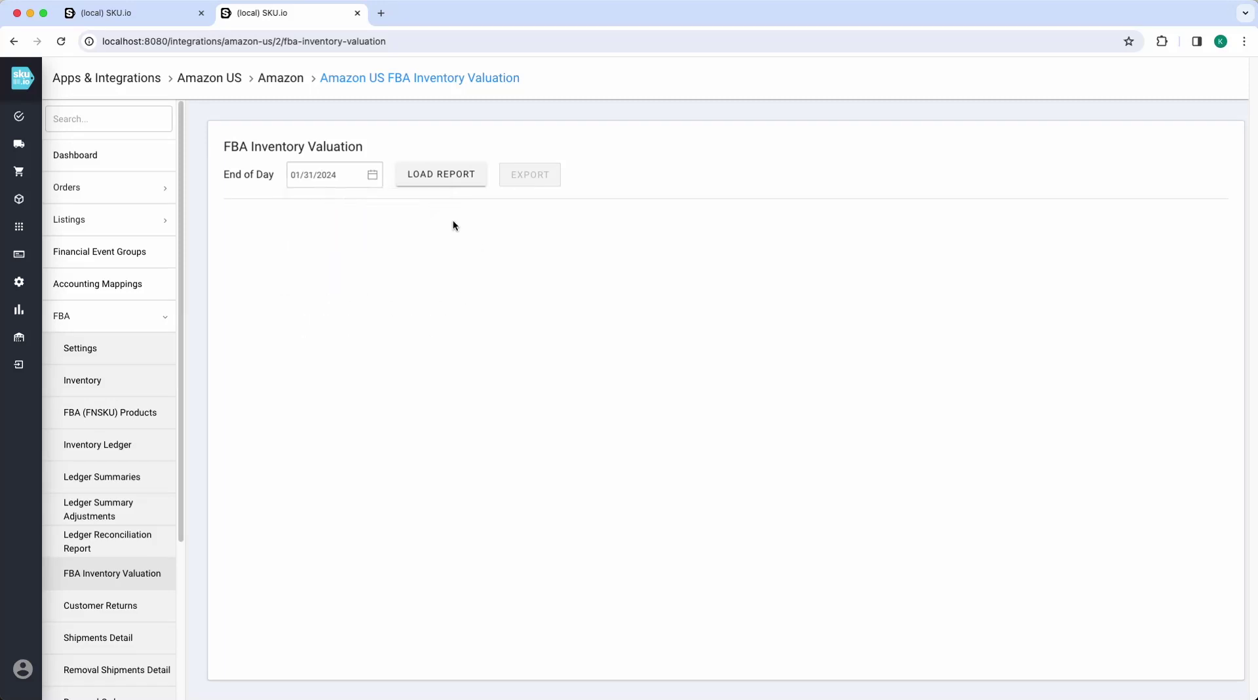
pyautogui.click(419, 170)
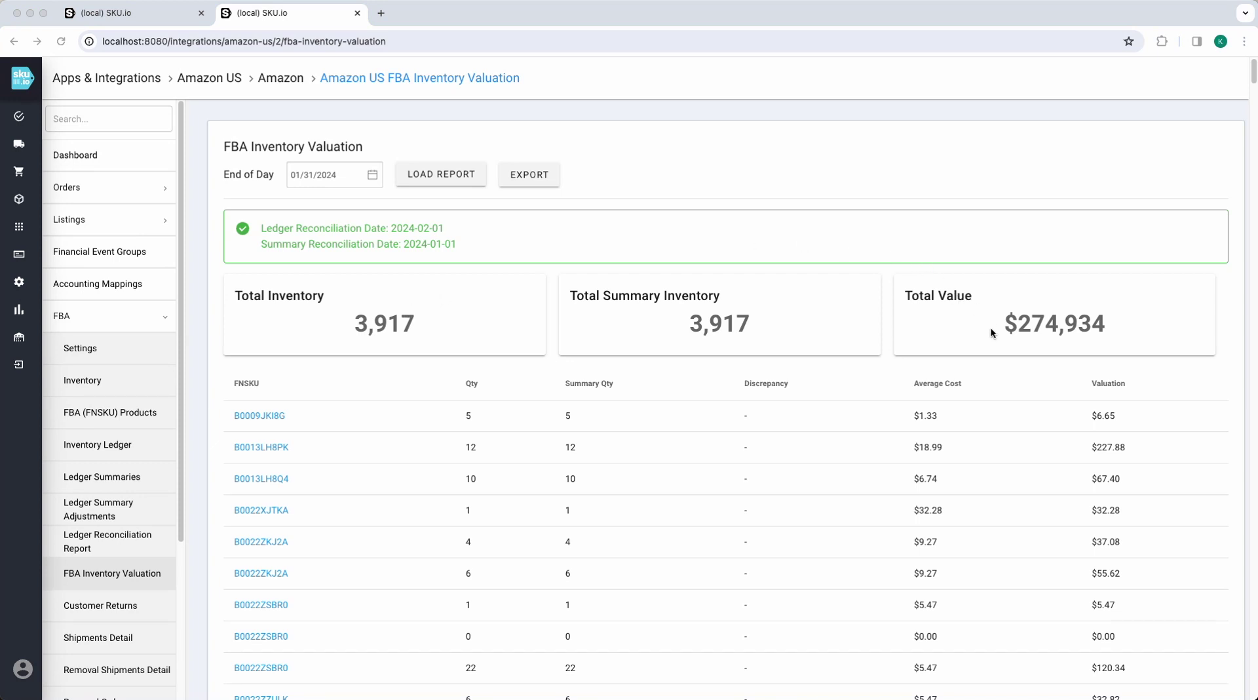
# Compare Total Inventory with Total Summary Inventory in the valuation report and review the quantities, discrepancies and costs per FNSKU
pyautogui.click(356, 315)
pyautogui.moveTo(348, 318); pyautogui.dragTo(448, 321)
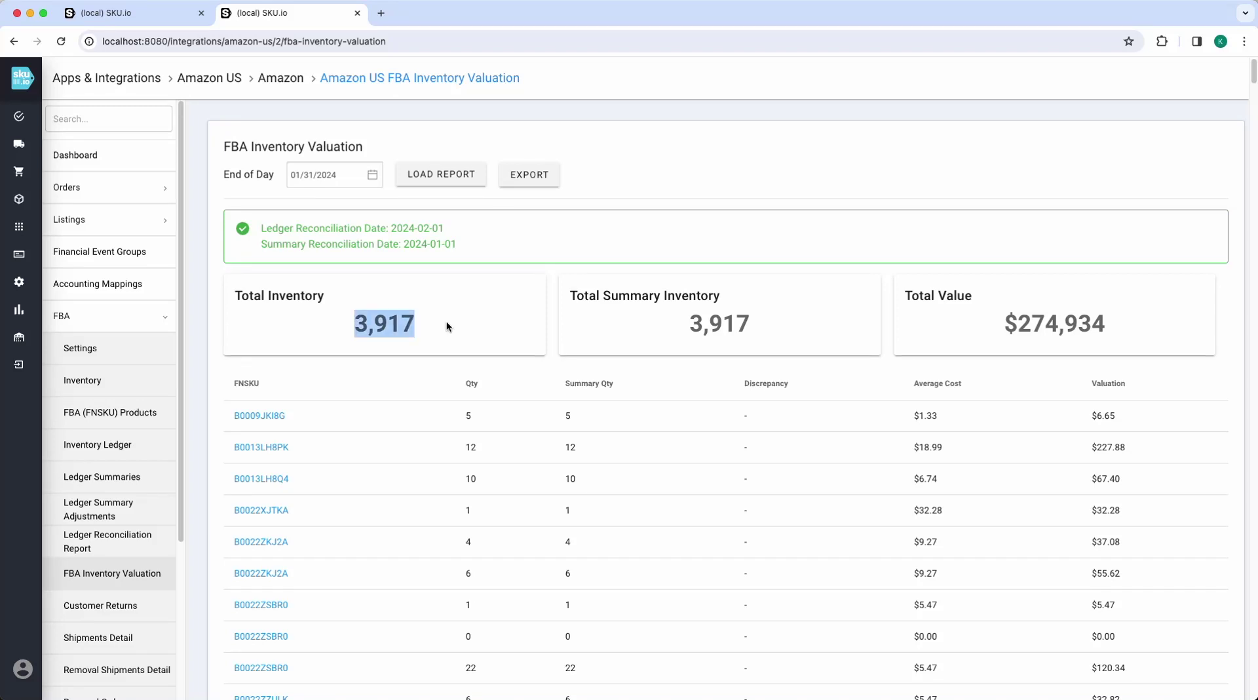
pyautogui.click(662, 317)
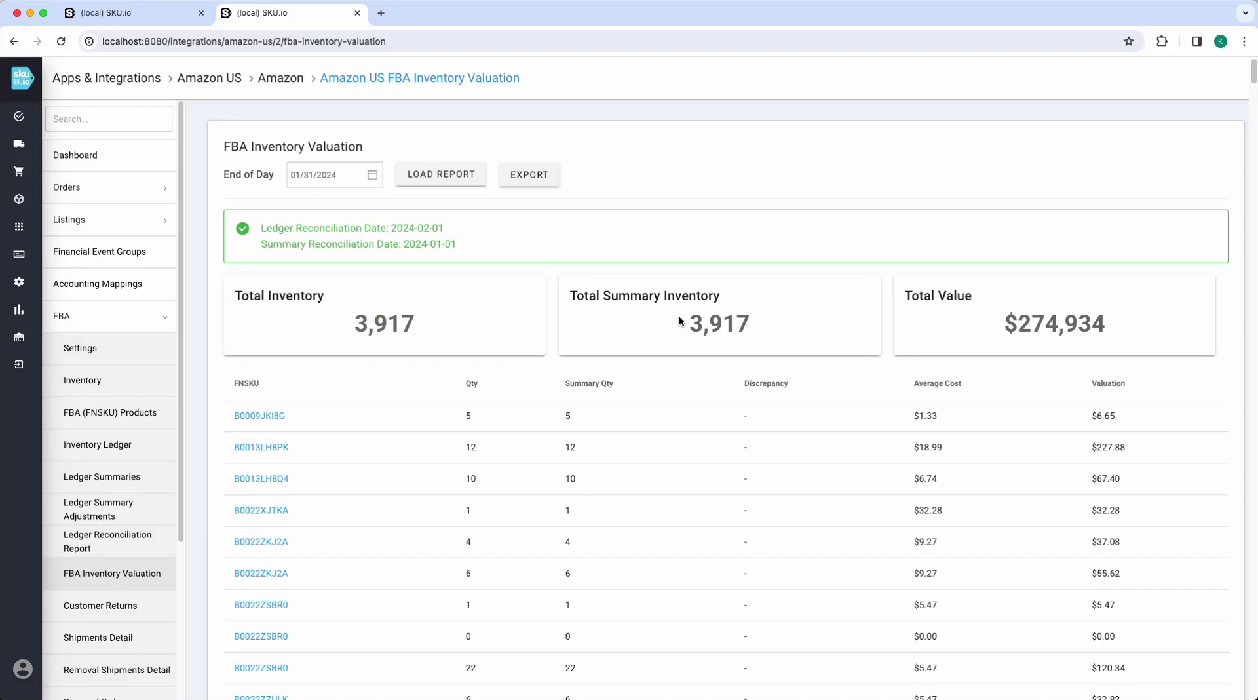
pyautogui.click(764, 321)
pyautogui.scroll(-10, 606, 312)
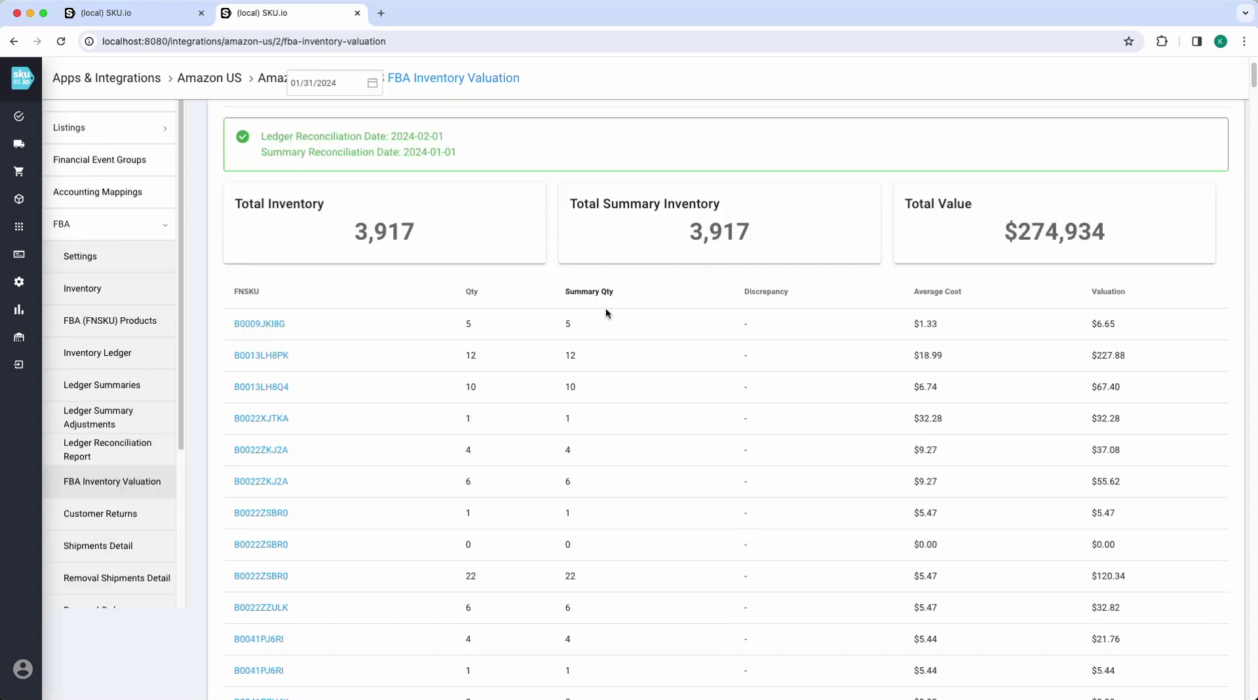
pyautogui.scroll(10, 596, 326)
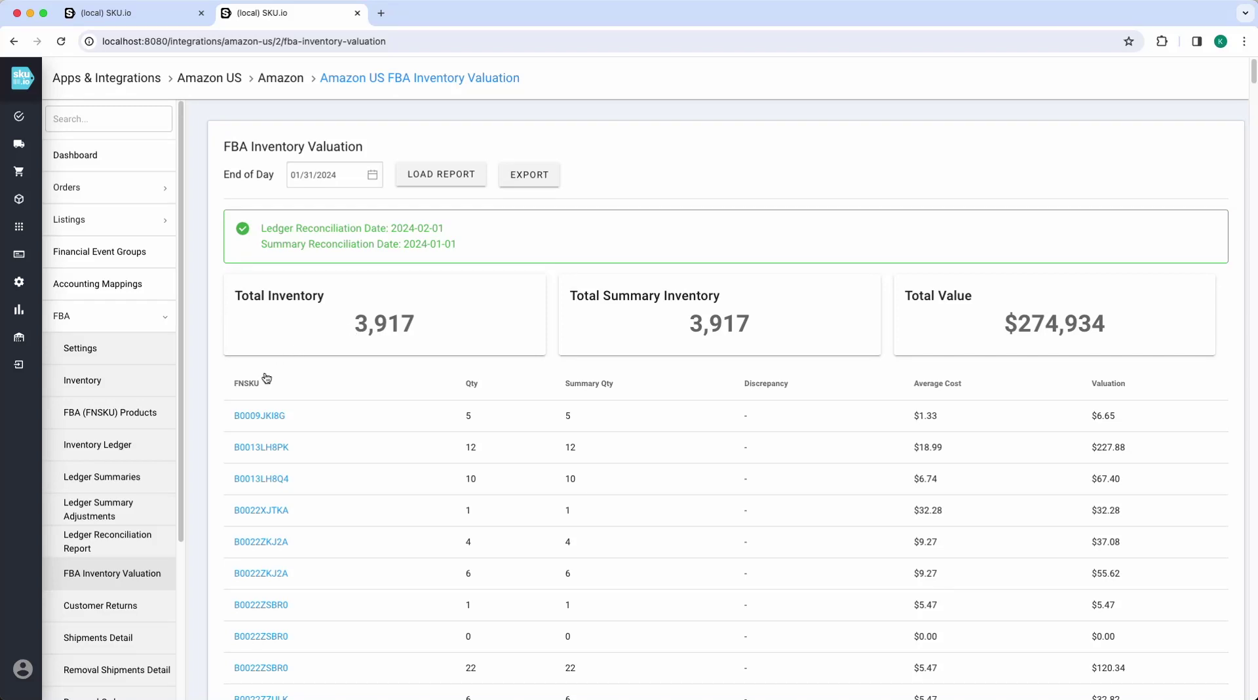
# Open Ledger Summary Adjustments in a new browser tab and review the adjustment notes across the first three pages
pyautogui.keyDown('super'); pyautogui.click(105, 508); pyautogui.keyUp('super')
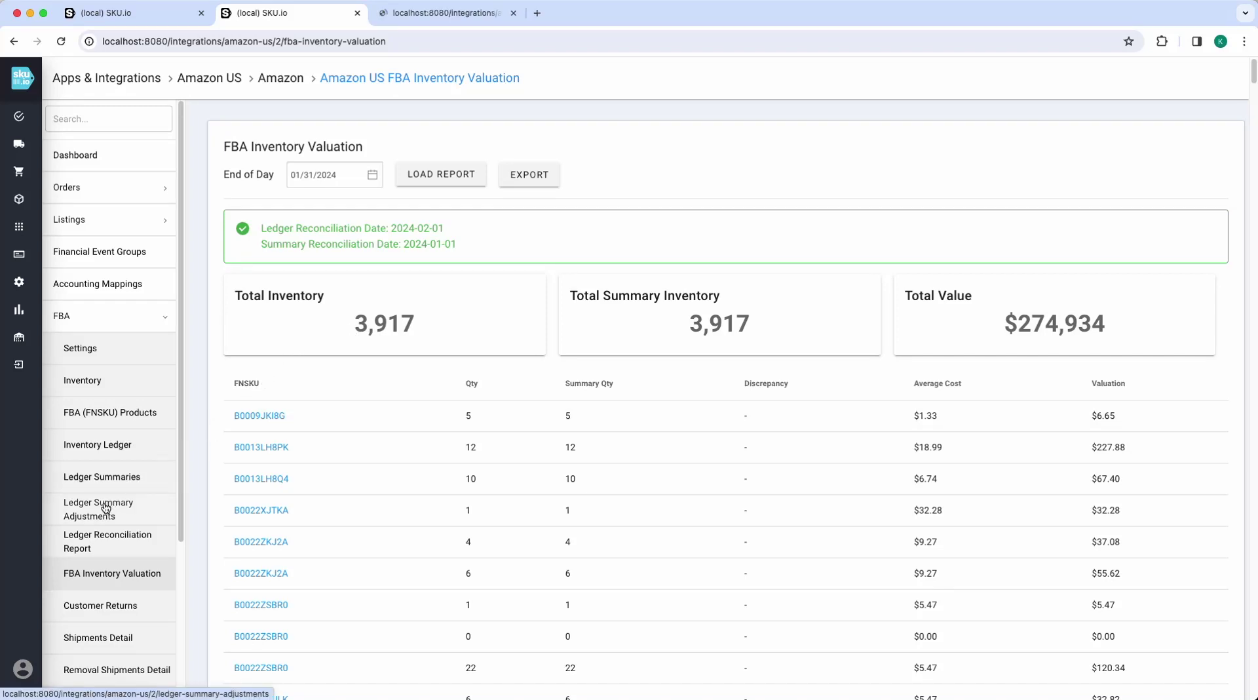
pyautogui.click(413, 15)
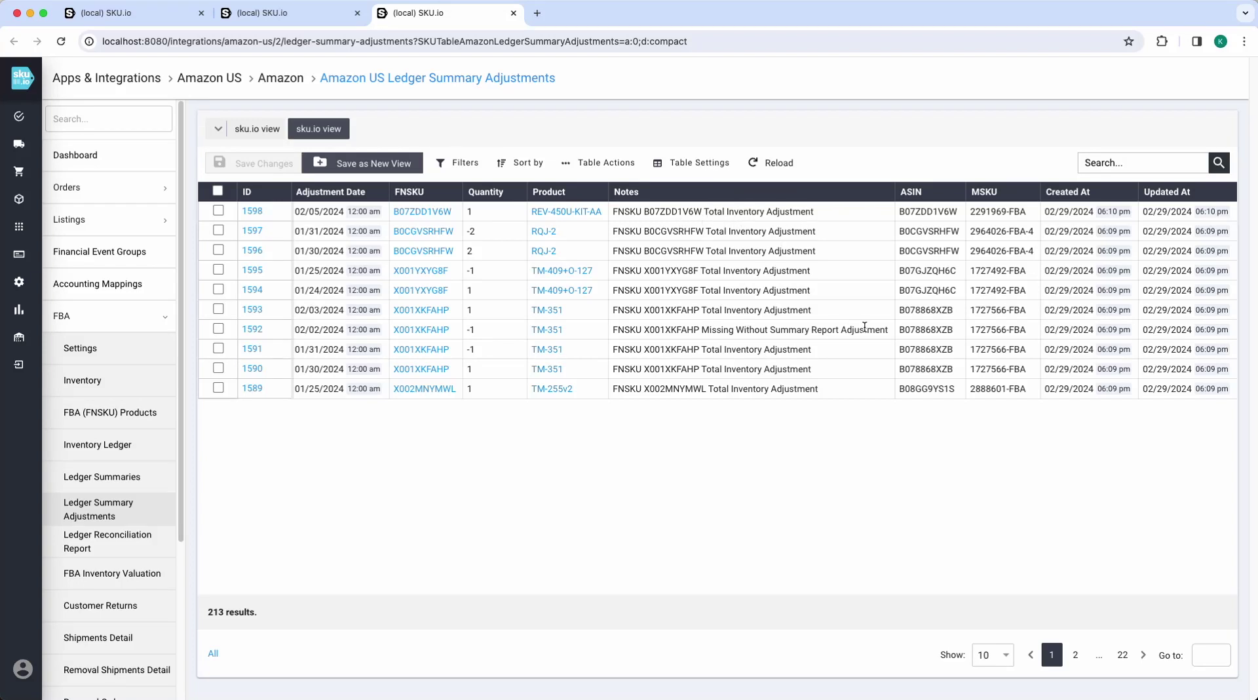
pyautogui.rightClick(758, 340)
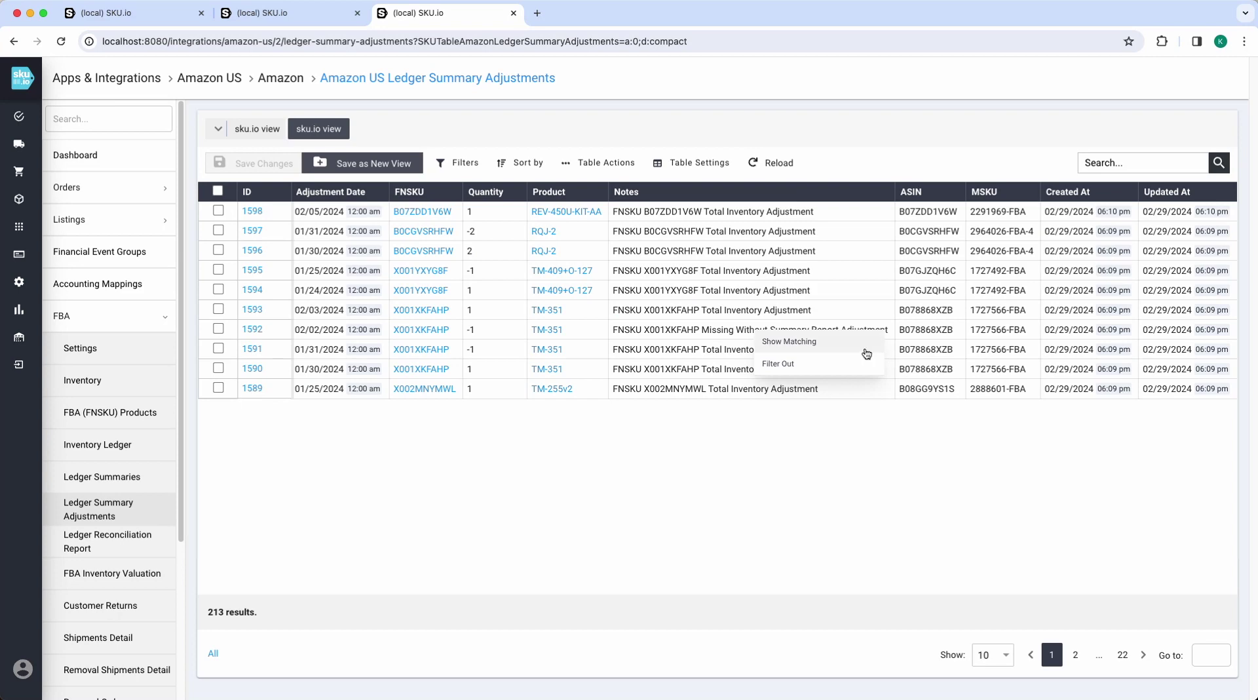
pyautogui.click(873, 297)
pyautogui.click(1075, 655)
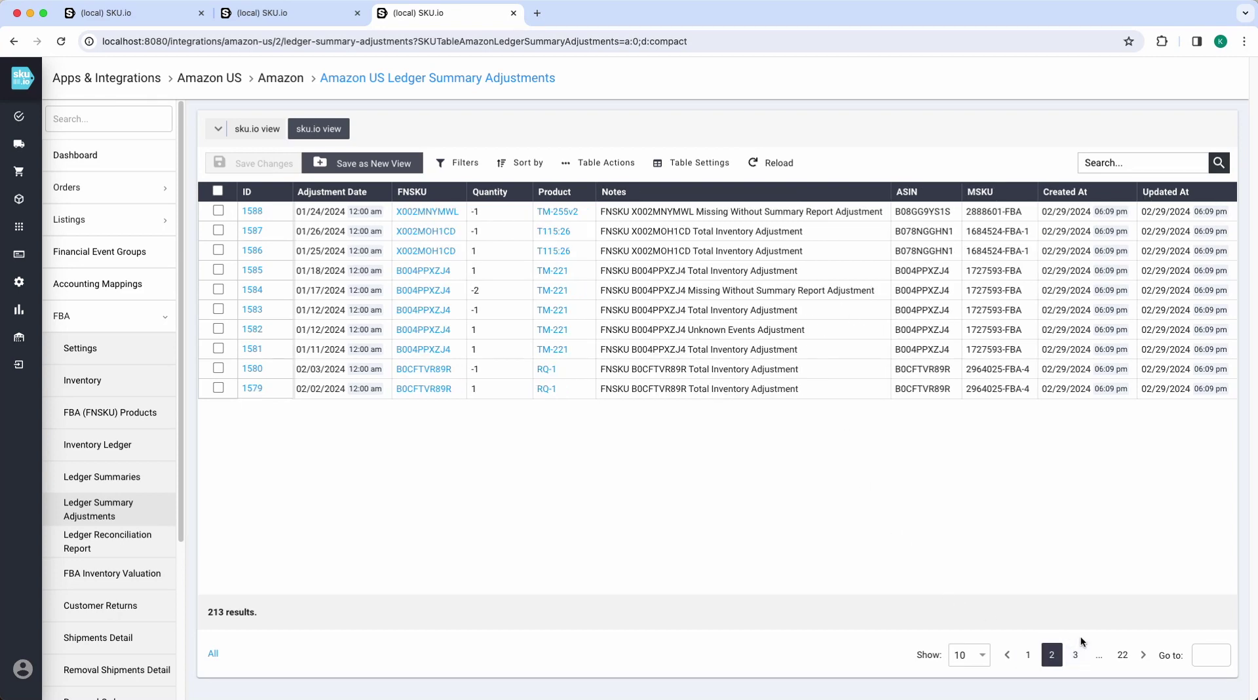
pyautogui.click(1076, 656)
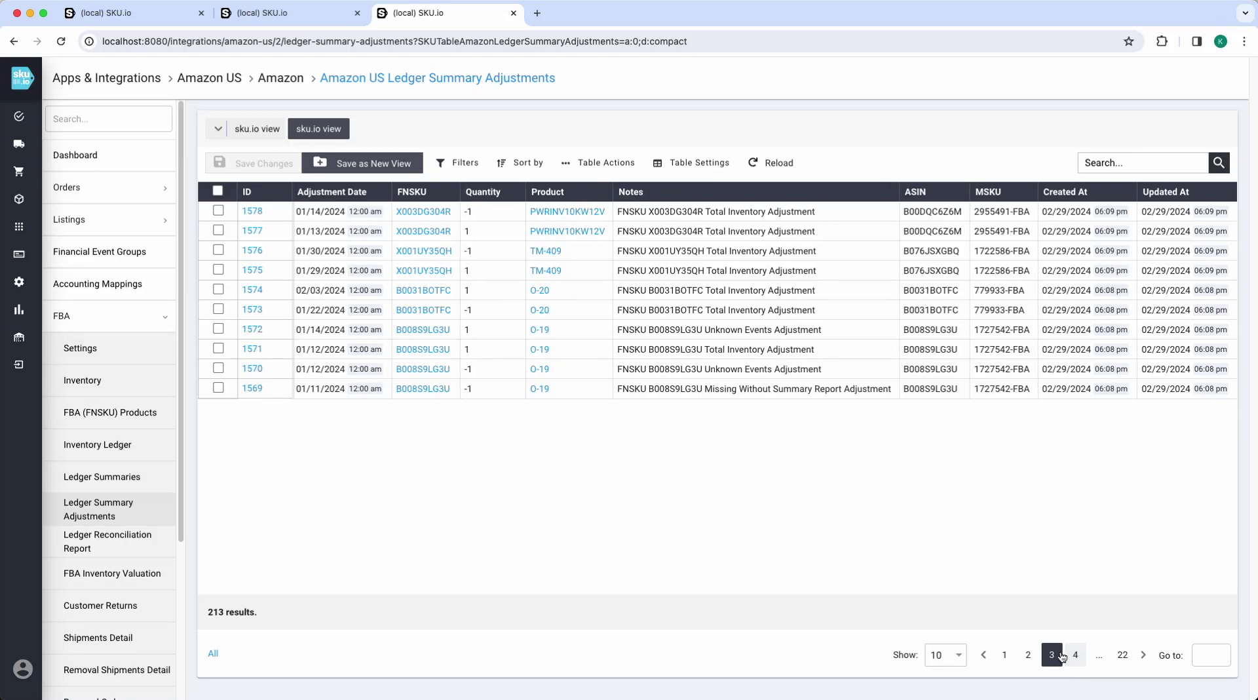
pyautogui.click(1029, 654)
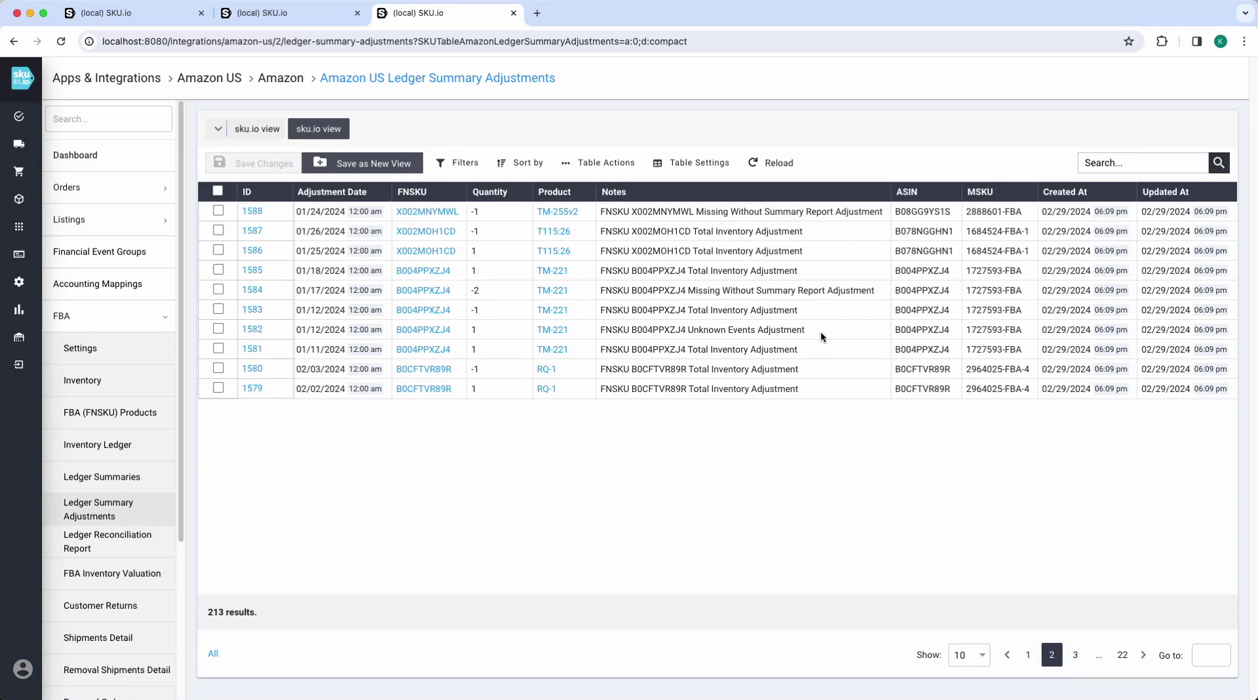
# Return to the first page of the summary adjustments and copy FNSKU B0CGVSRHFW from adjustment 1597
pyautogui.moveTo(822, 335); pyautogui.dragTo(597, 328)
pyautogui.click(618, 562)
pyautogui.click(1027, 655)
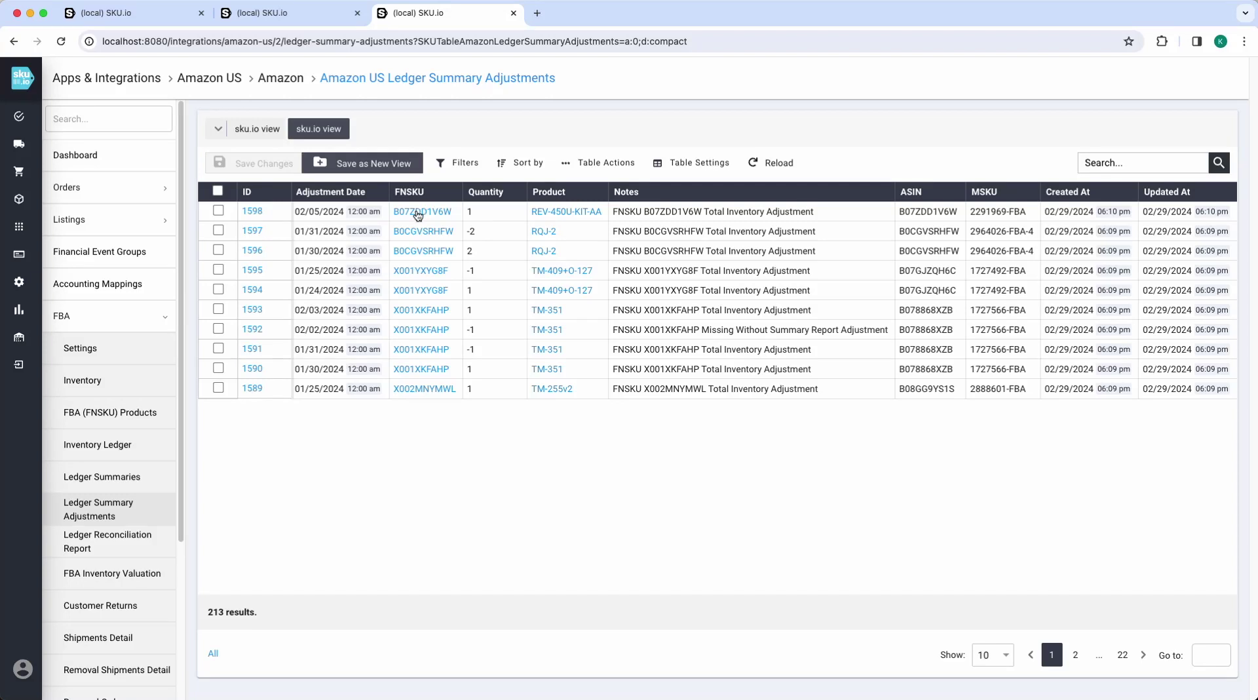
pyautogui.moveTo(456, 211); pyautogui.dragTo(392, 221)
pyautogui.click(635, 242)
pyautogui.moveTo(454, 231); pyautogui.dragTo(392, 237)
pyautogui.press('super+c')
# Open Ledger Summaries in a new browser tab and filter the list to FNSKU is B0CGVSRHFW
pyautogui.keyDown('super'); pyautogui.click(99, 474); pyautogui.keyUp('super')
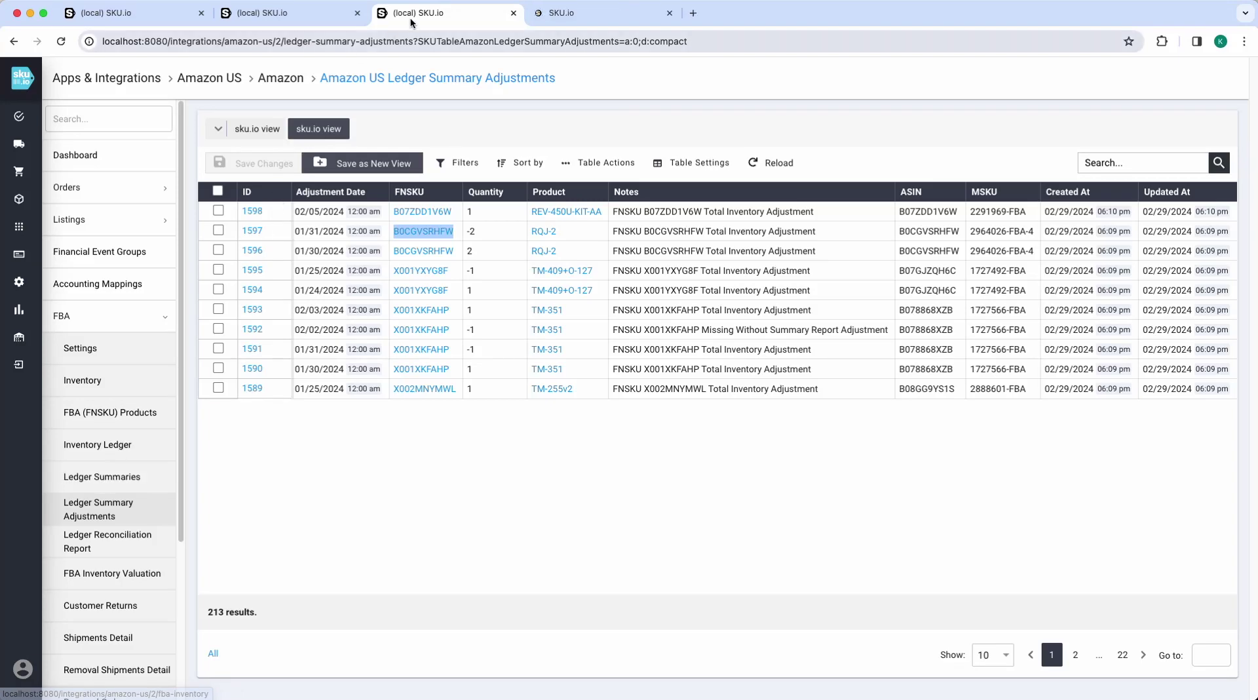
pyautogui.click(566, 15)
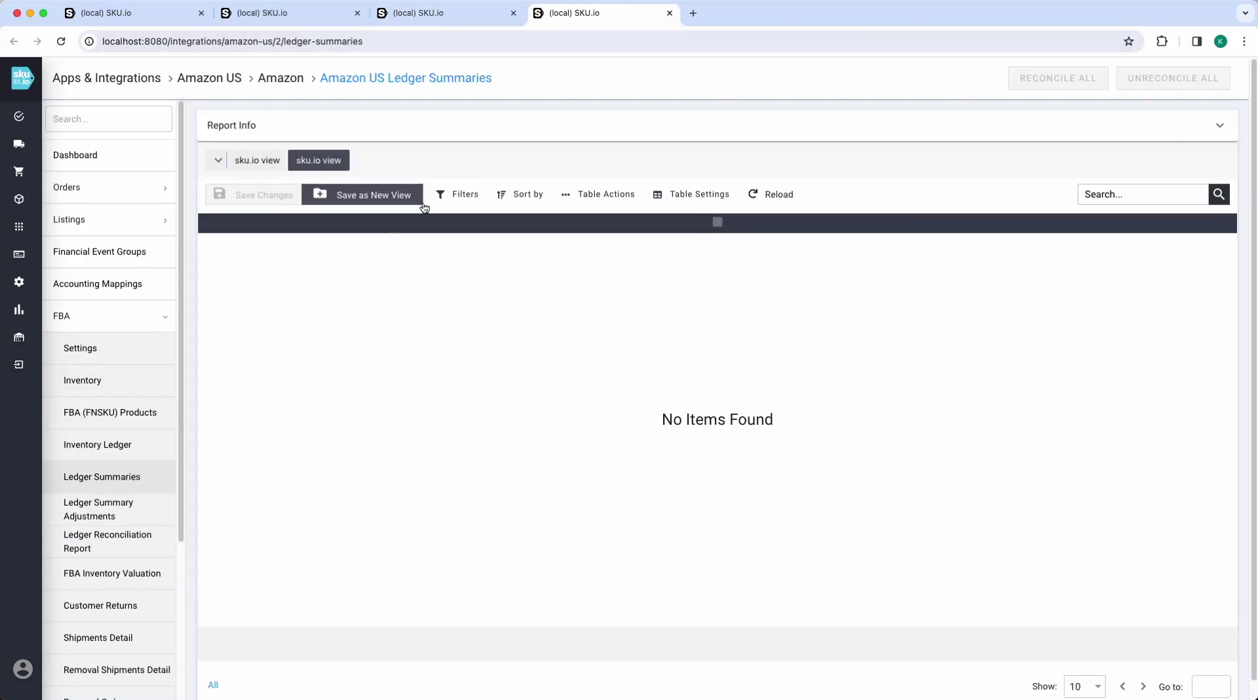
pyautogui.click(467, 194)
pyautogui.click(481, 259)
pyautogui.write('f')
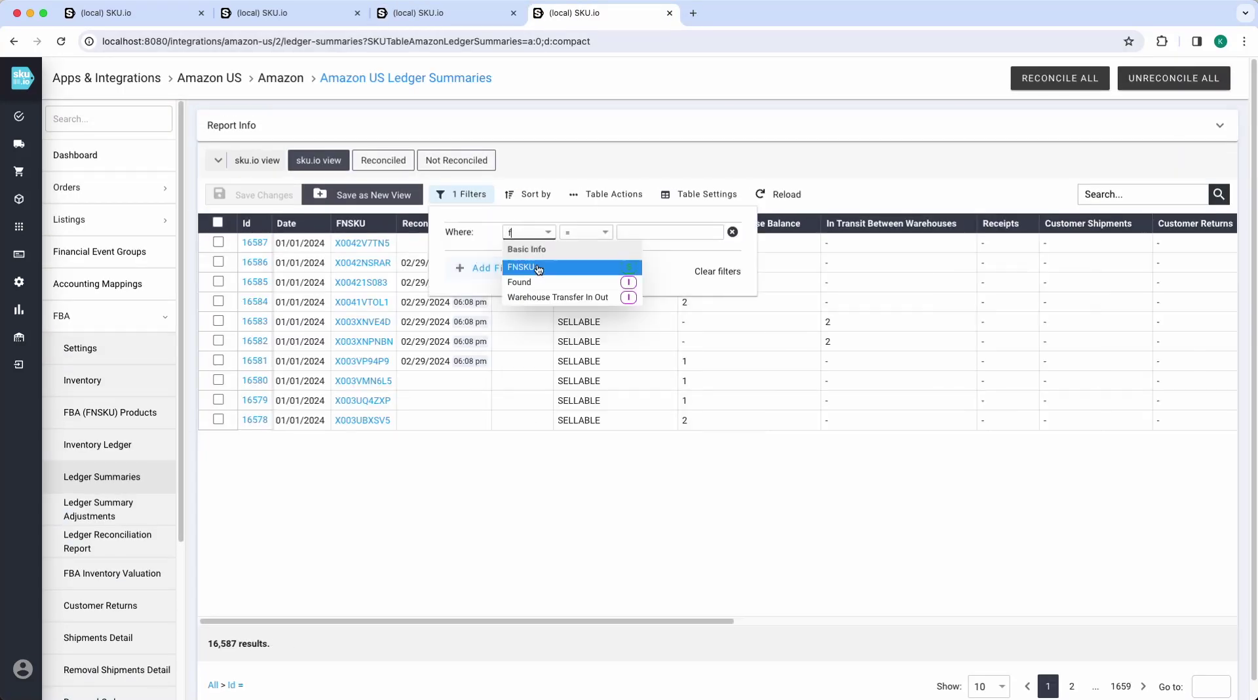
pyautogui.click(539, 267)
pyautogui.click(636, 239)
pyautogui.press('super+v')
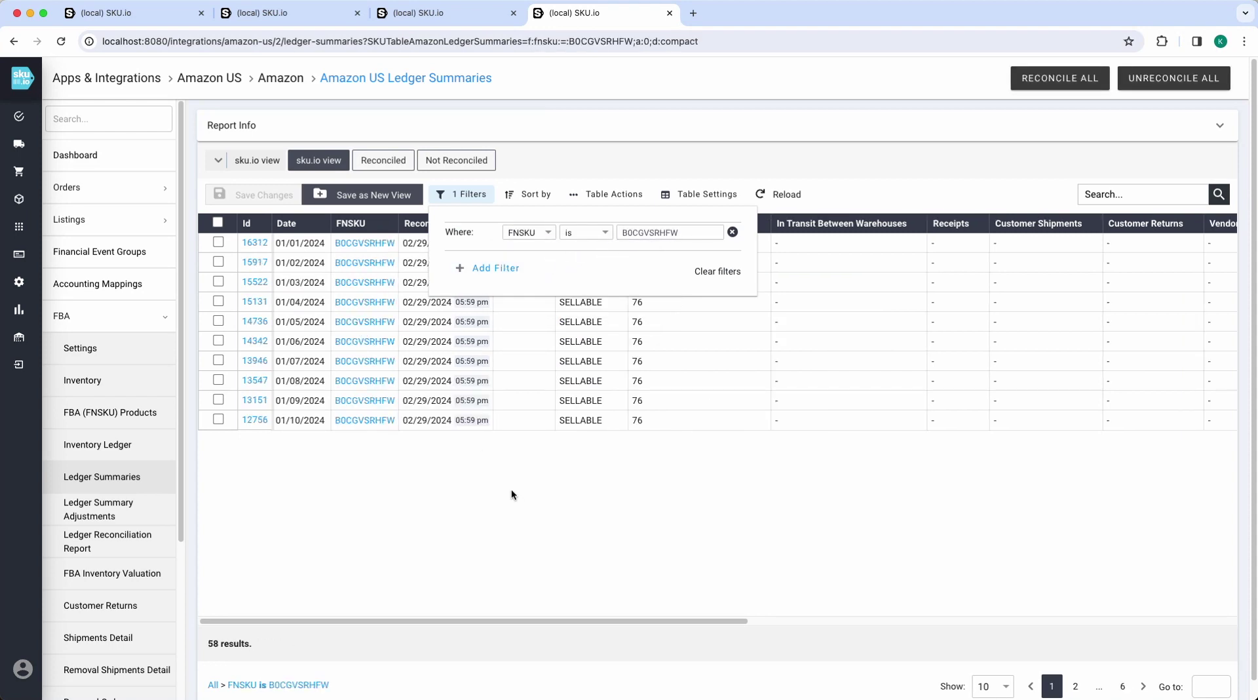
pyautogui.click(525, 459)
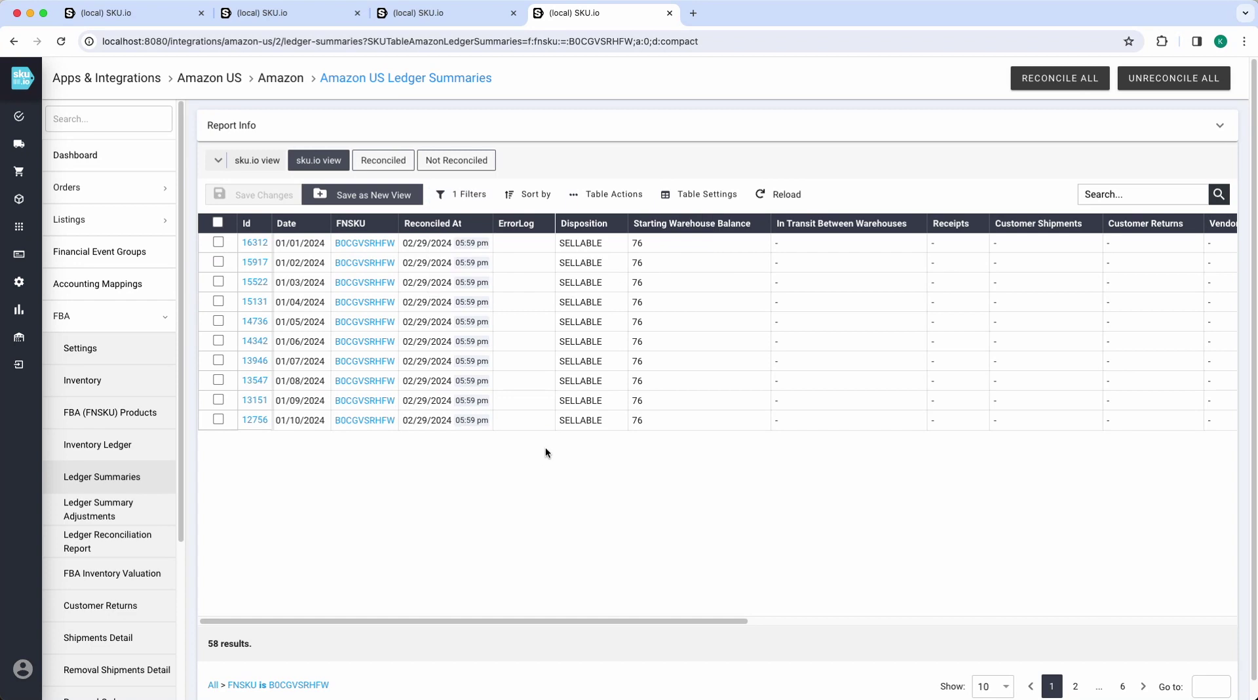
# Show 100 ledger summaries per page and locate the rows dated 01/31/2024
pyautogui.click(993, 686)
pyautogui.click(967, 634)
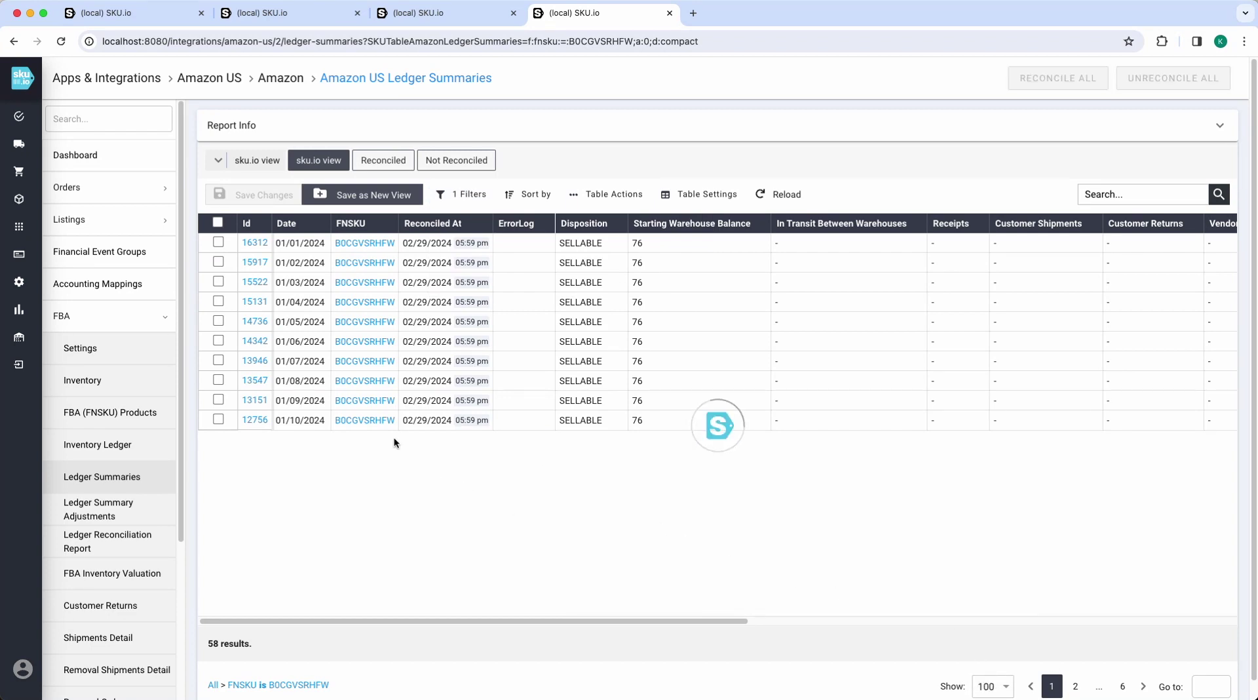
pyautogui.click(458, 18)
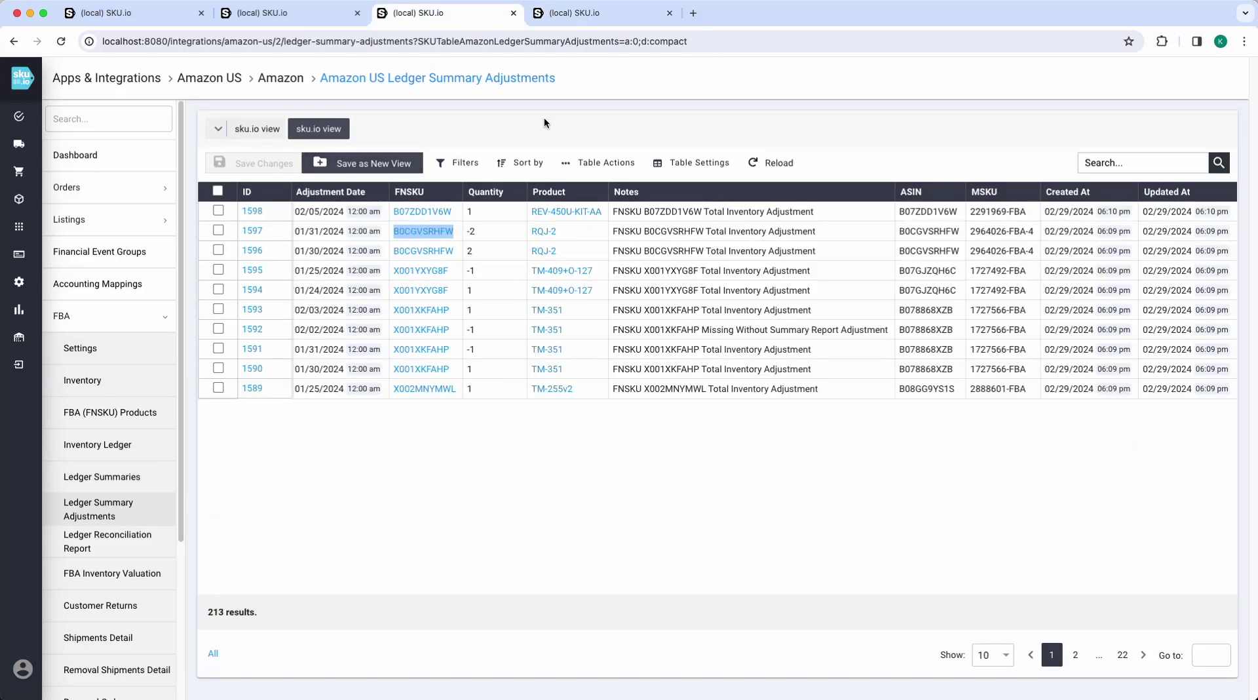
pyautogui.click(593, 14)
pyautogui.scroll(-10, 415, 308)
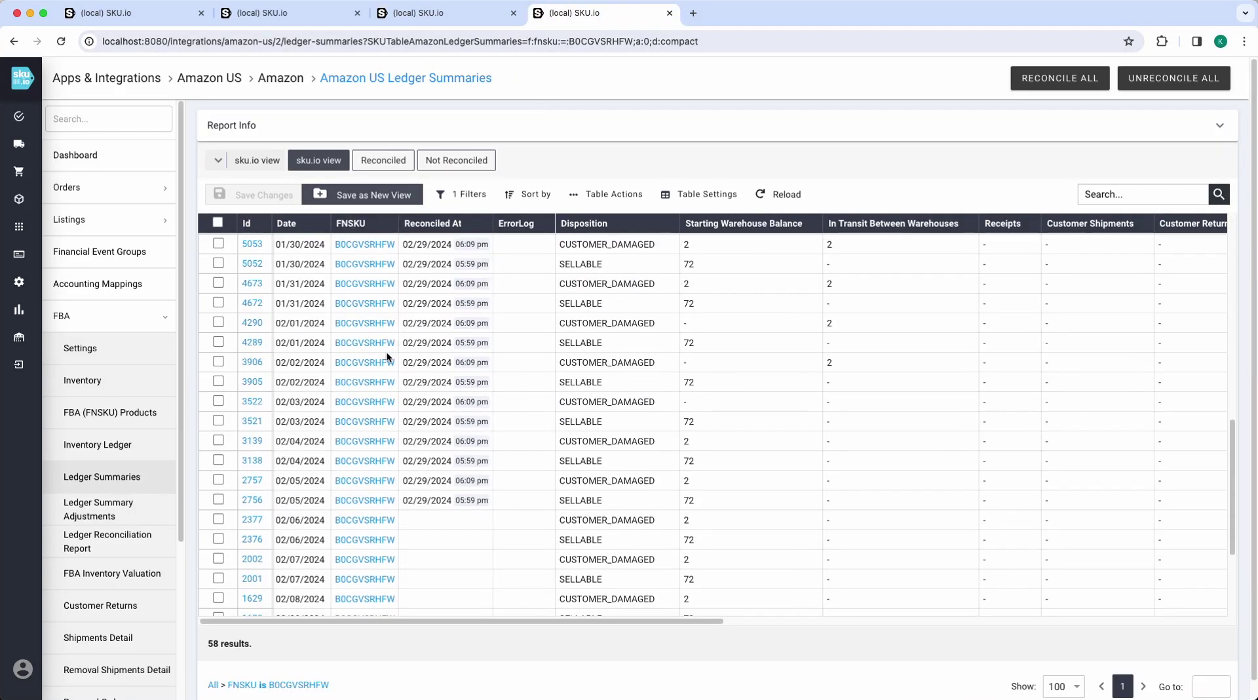
pyautogui.scroll(1, 354, 349)
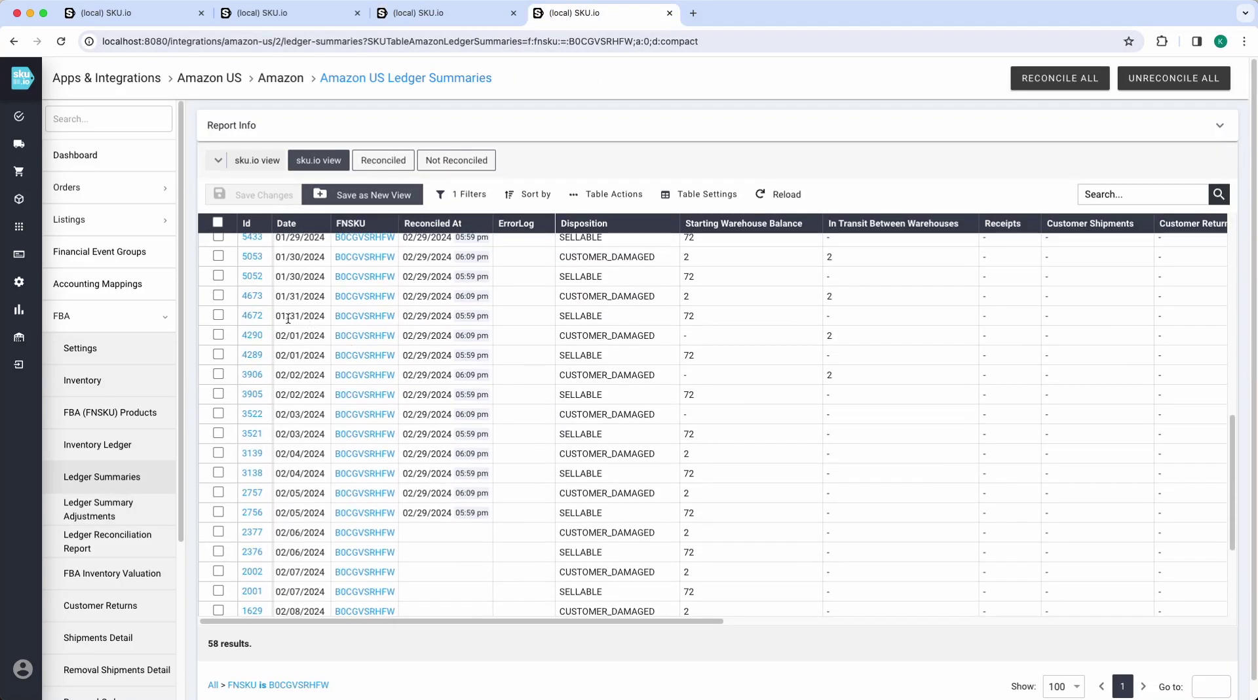
# Check the disposition in the FBA product details of B0CGVSRHFW from Ledger Summary Adjustments, and return to the 01/31/2024 ledger summaries
pyautogui.click(485, 16)
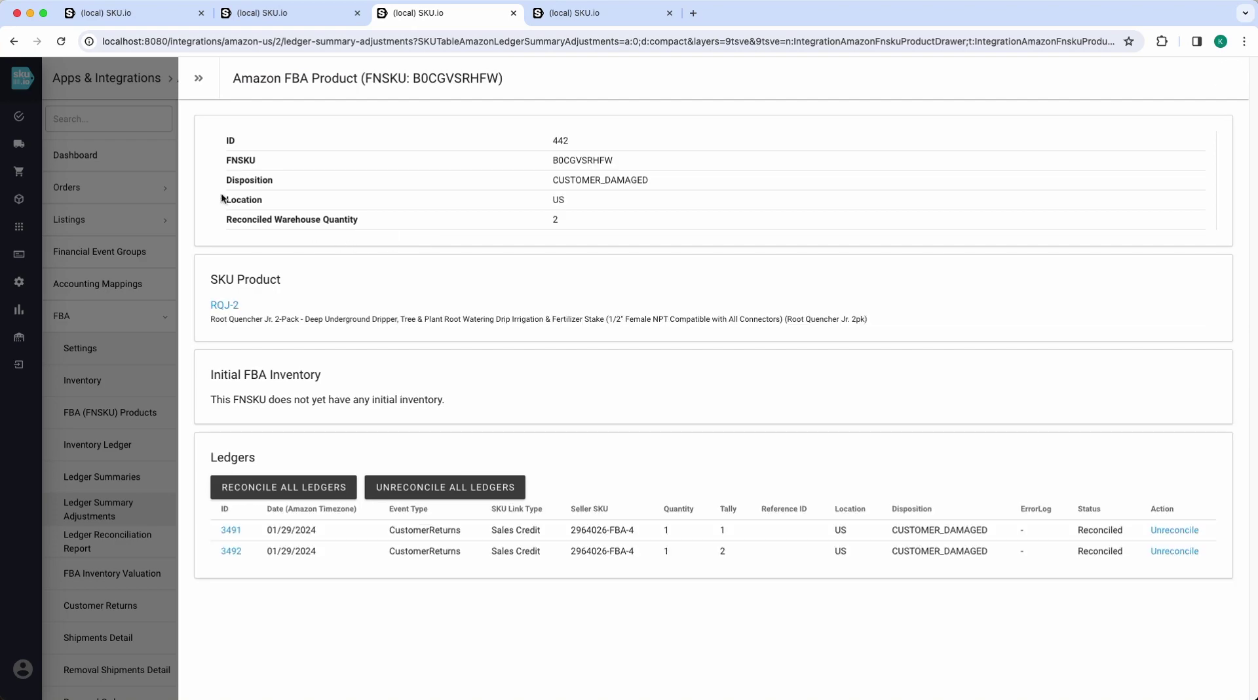
pyautogui.click(163, 227)
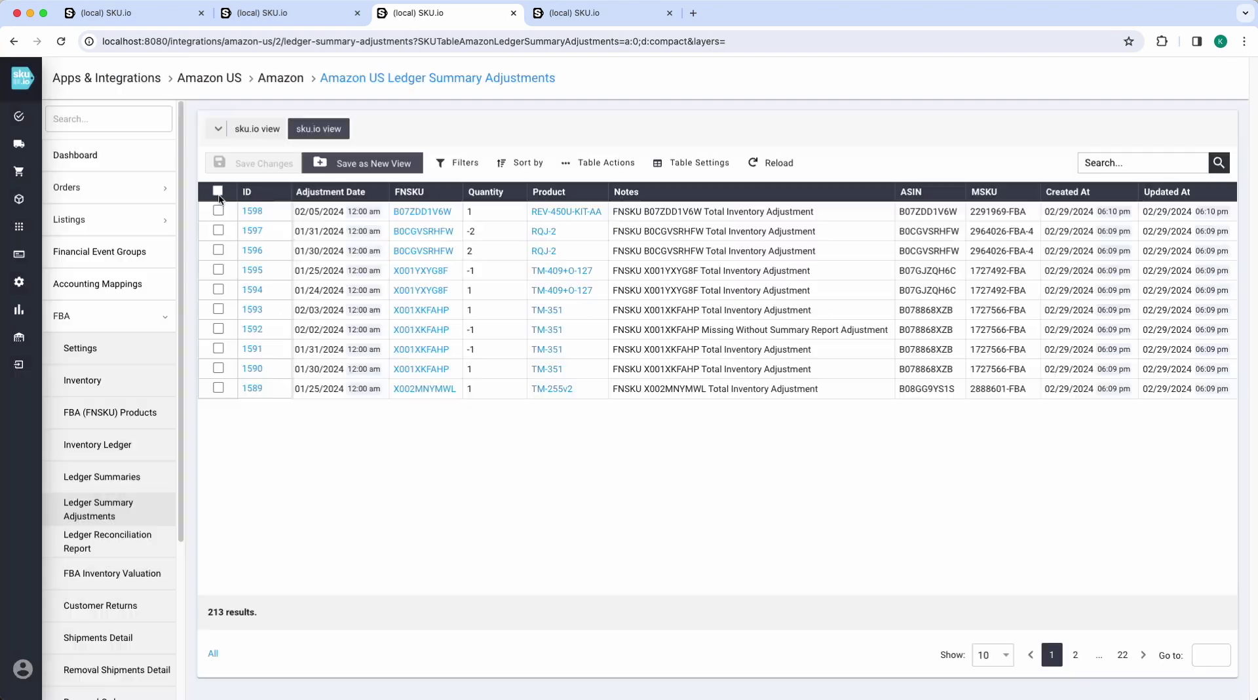
pyautogui.click(575, 13)
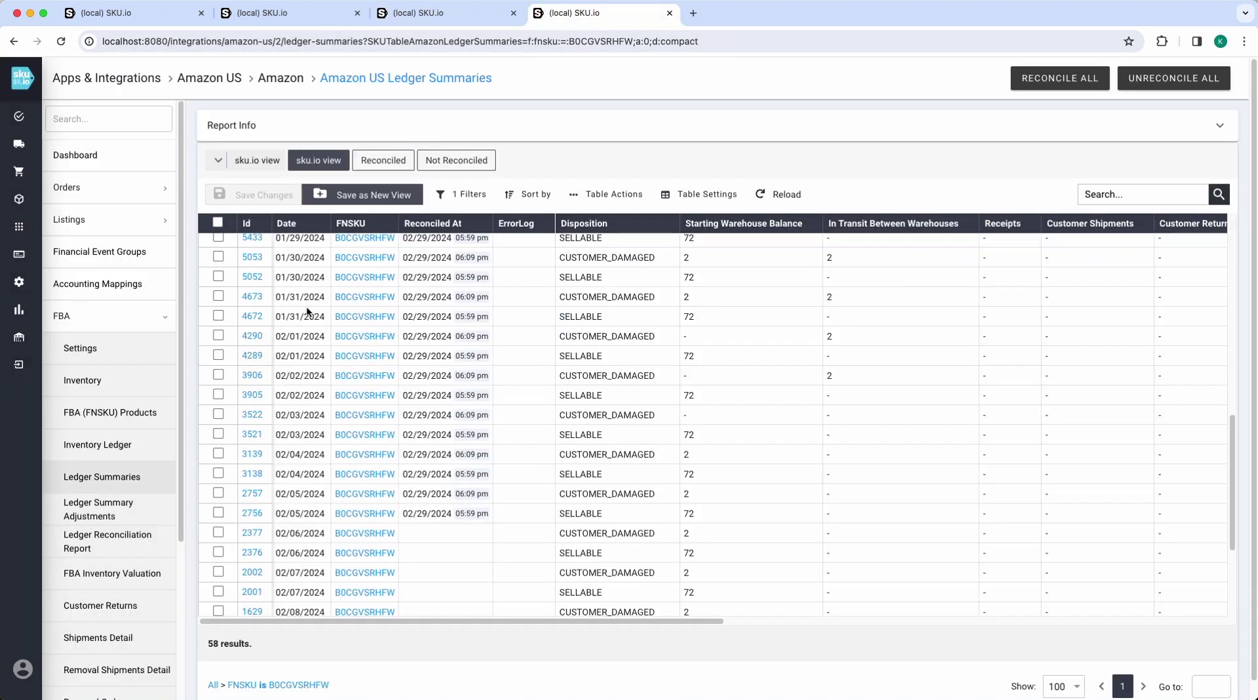
pyautogui.scroll(1, 306, 306)
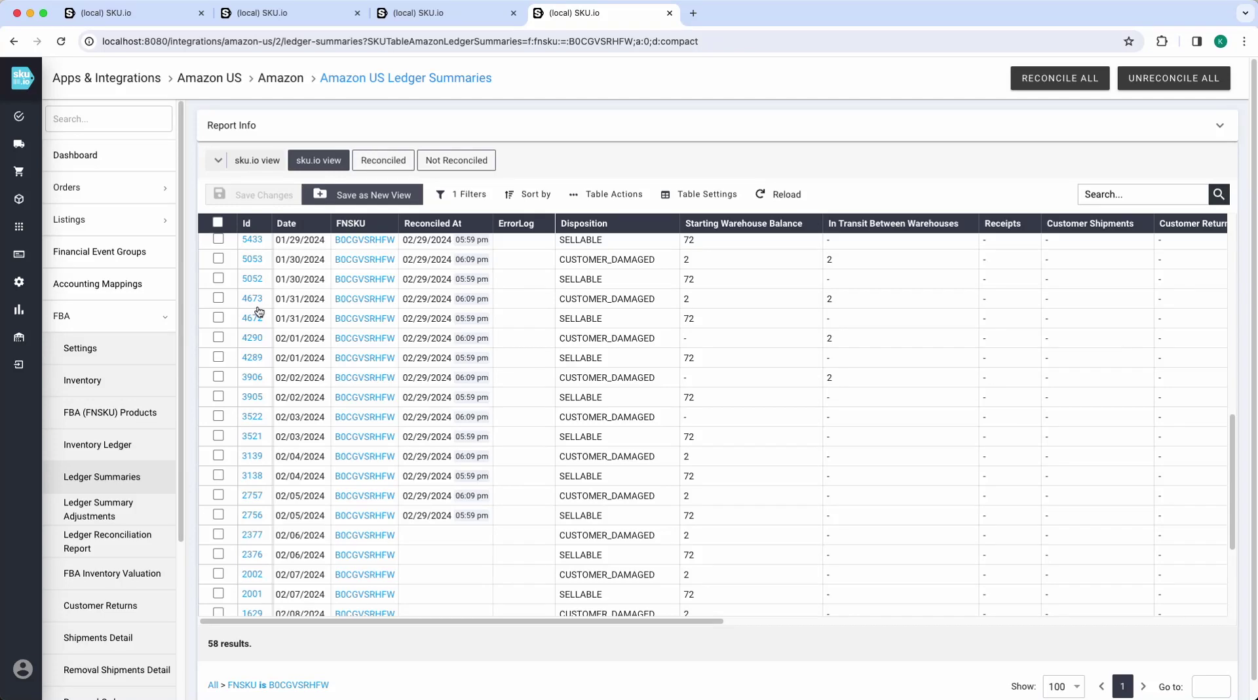
# Open ledger summary 4673, review its linked adjustment, Reconciliation Check and Total Inventory Check, and close it
pyautogui.click(251, 301)
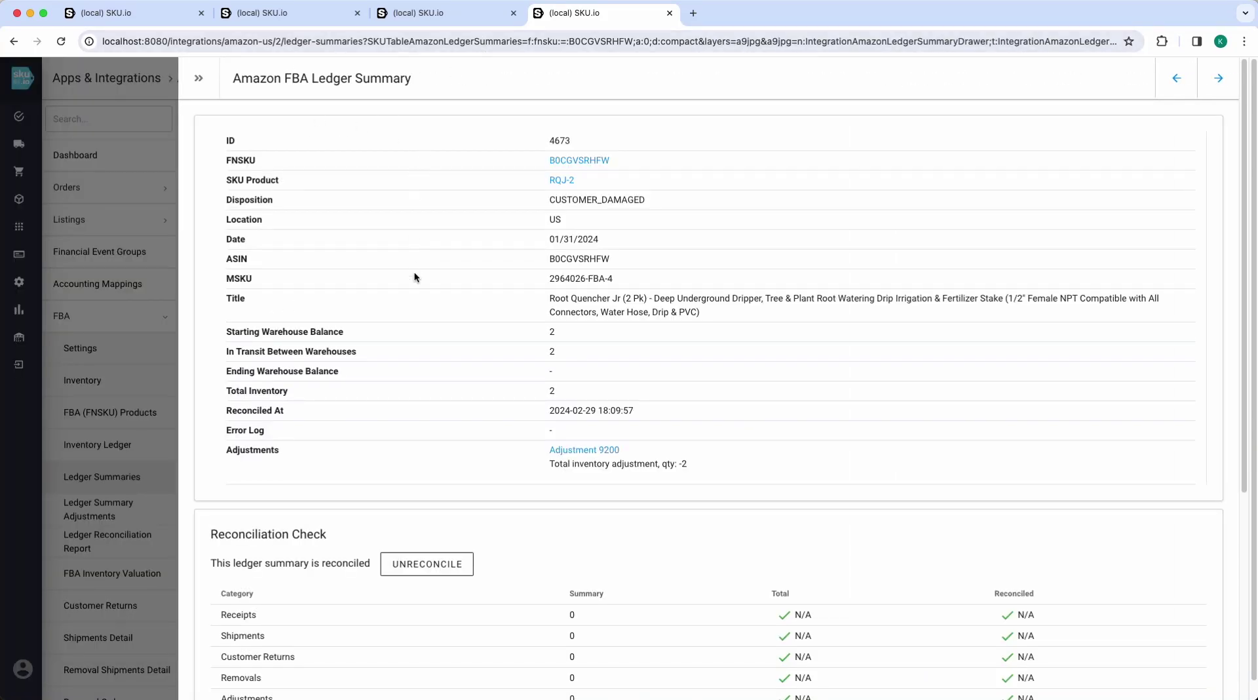
pyautogui.scroll(-3, 414, 277)
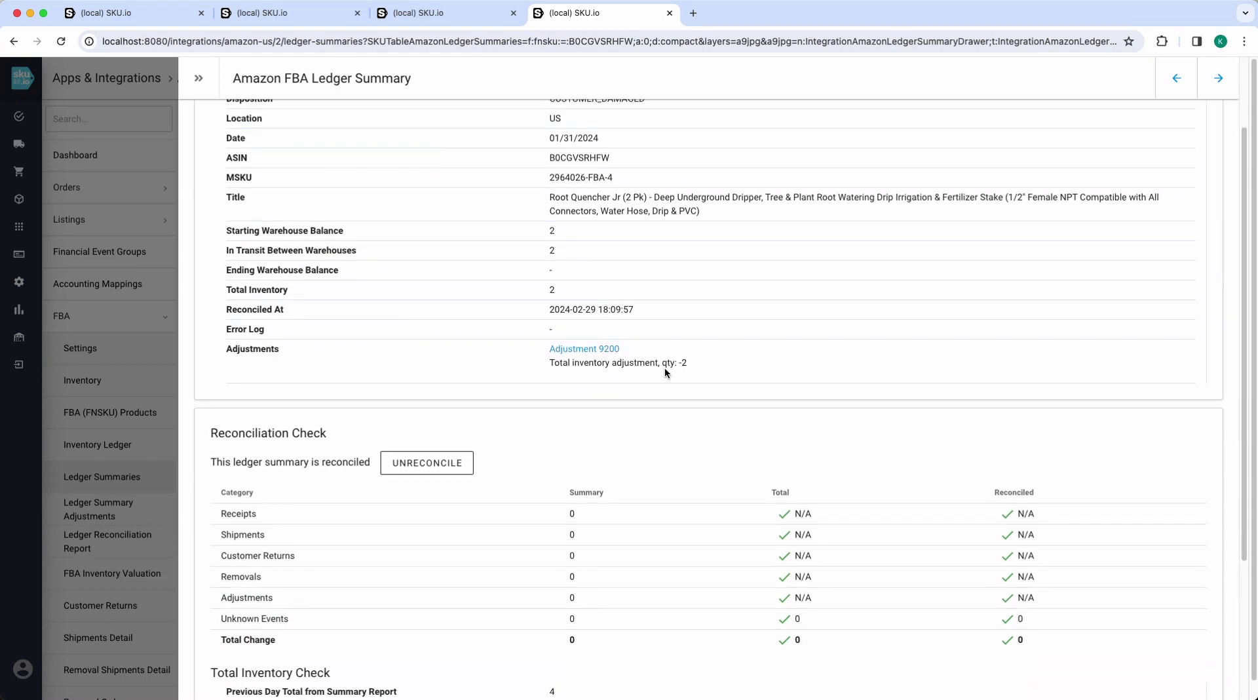
pyautogui.scroll(-2, 721, 352)
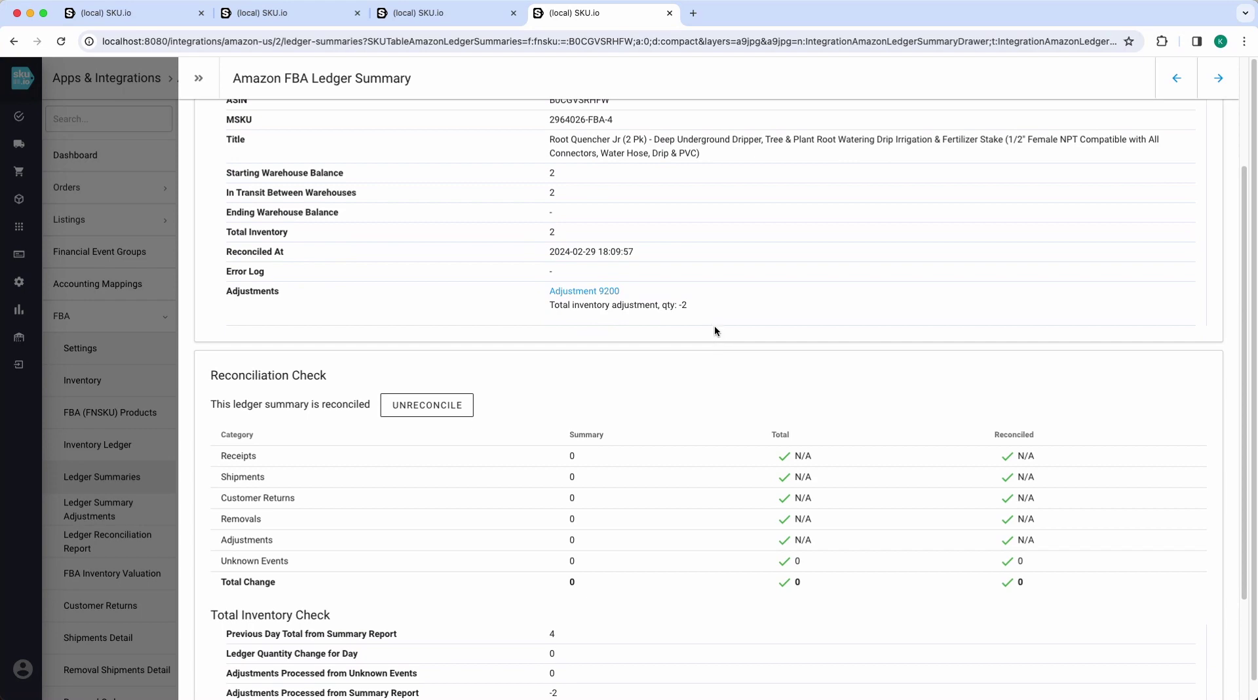
pyautogui.scroll(-1, 715, 327)
pyautogui.scroll(-4, 597, 282)
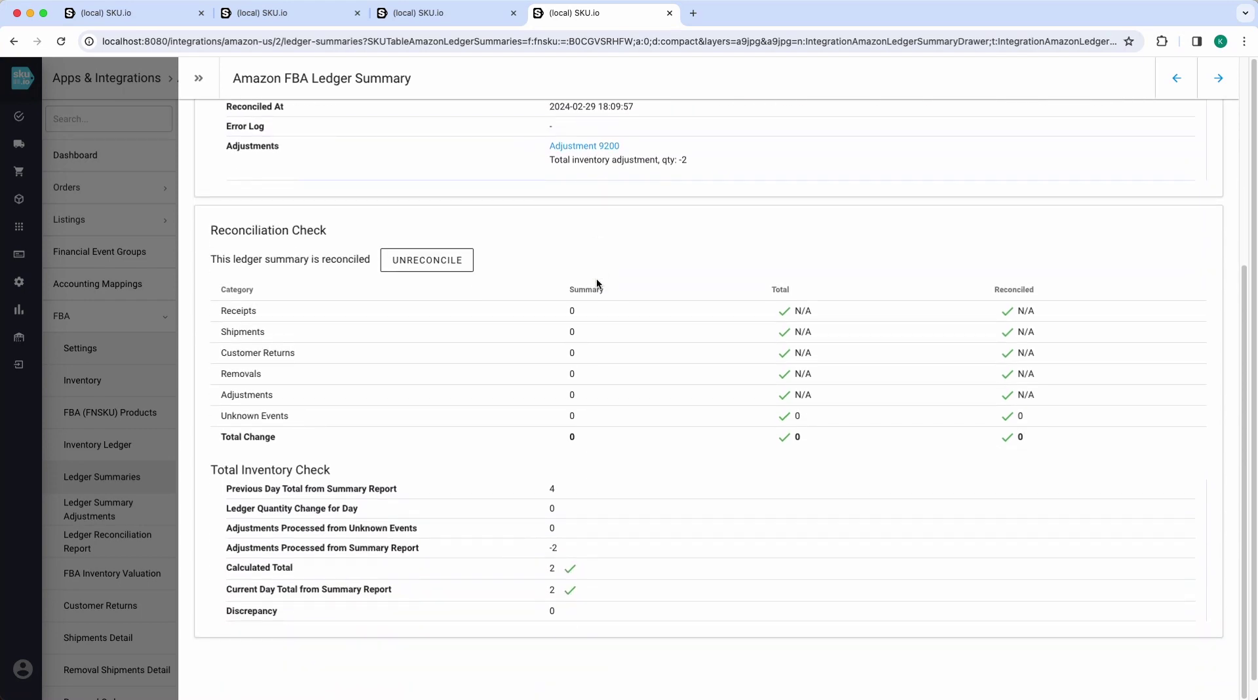
pyautogui.scroll(5, 597, 262)
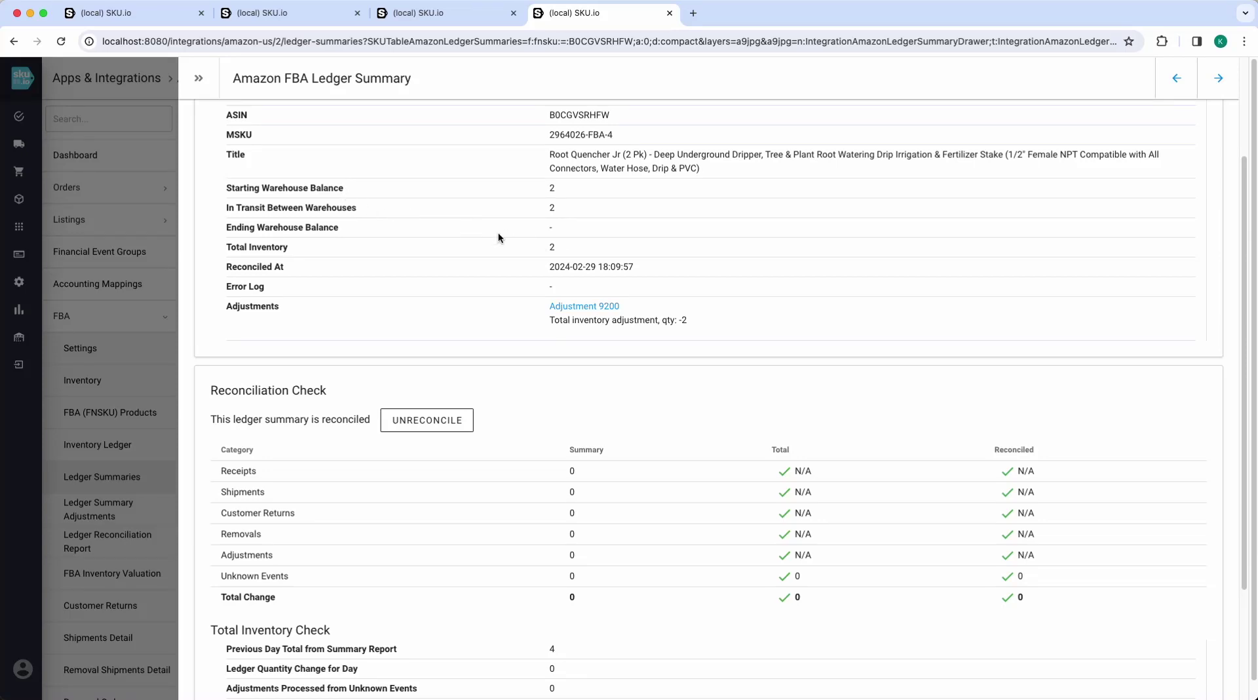
pyautogui.click(113, 348)
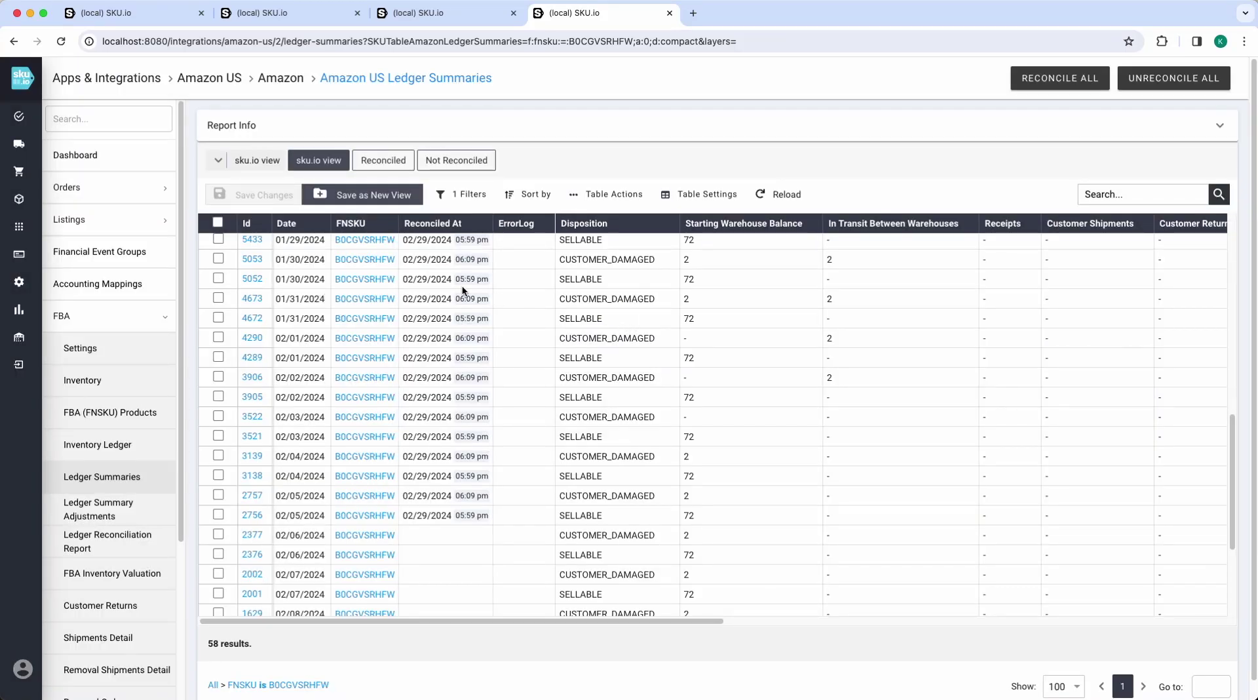
# Compare warehouse balances, in-transit quantities, warehouse transfers and total inventory of the CUSTOMER_DAMAGED summaries for 01/30/2024 and 01/31/2024
pyautogui.doubleClick(624, 296)
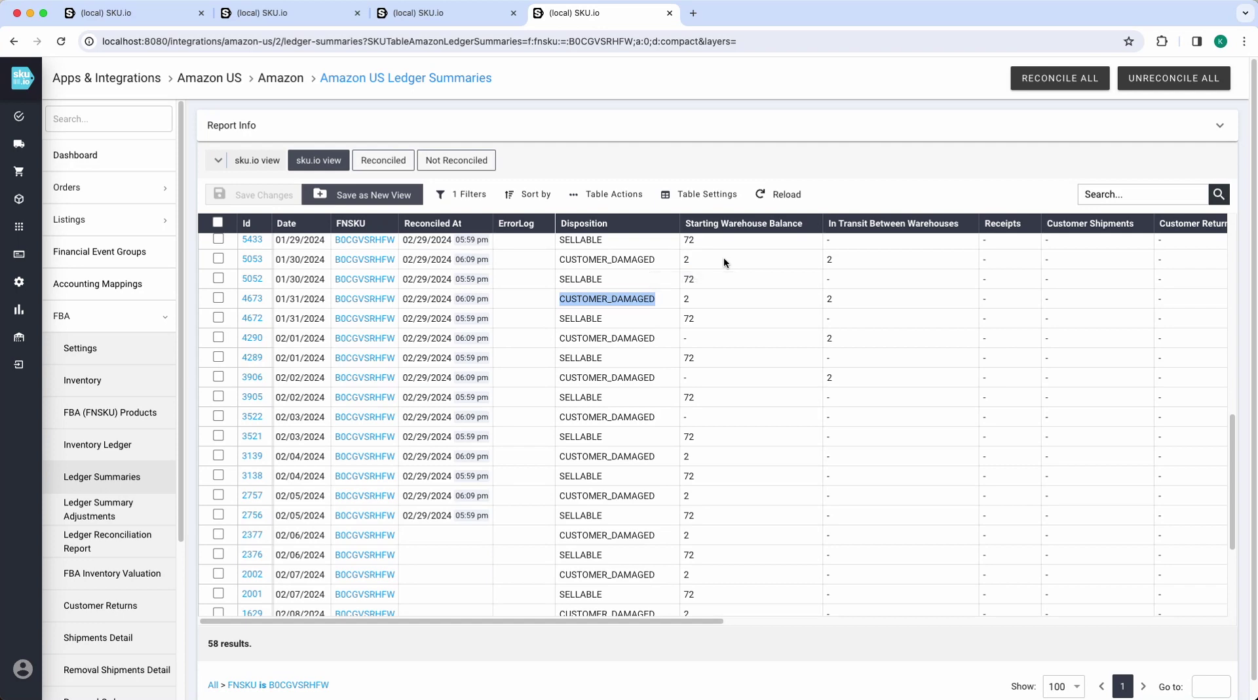
pyautogui.hscroll(1, 723, 259)
pyautogui.hscroll(15, 721, 263)
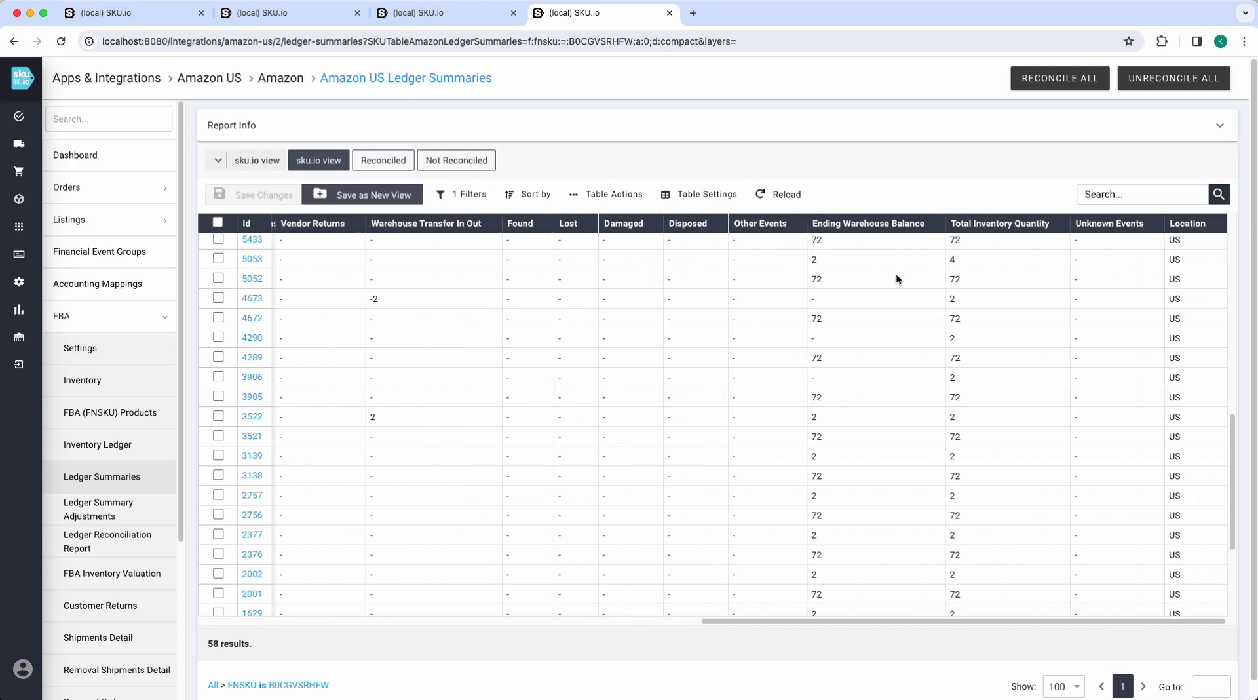
pyautogui.hscroll(-1, 961, 279)
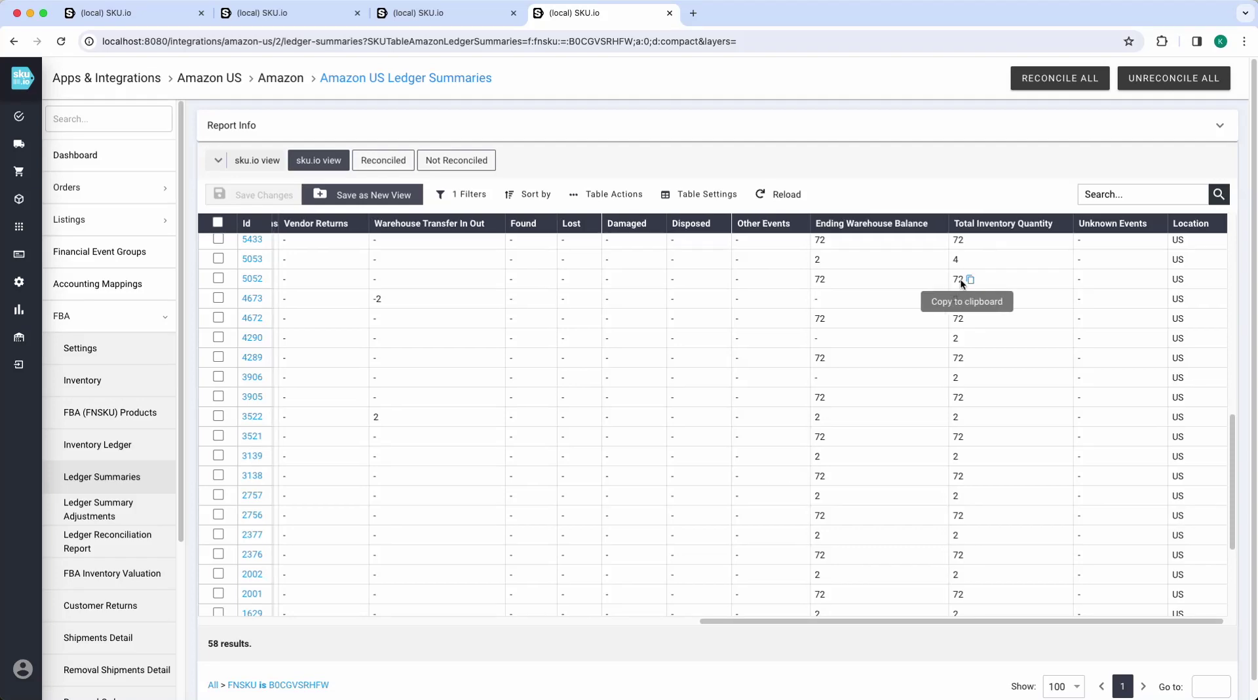
pyautogui.hscroll(-15, 960, 281)
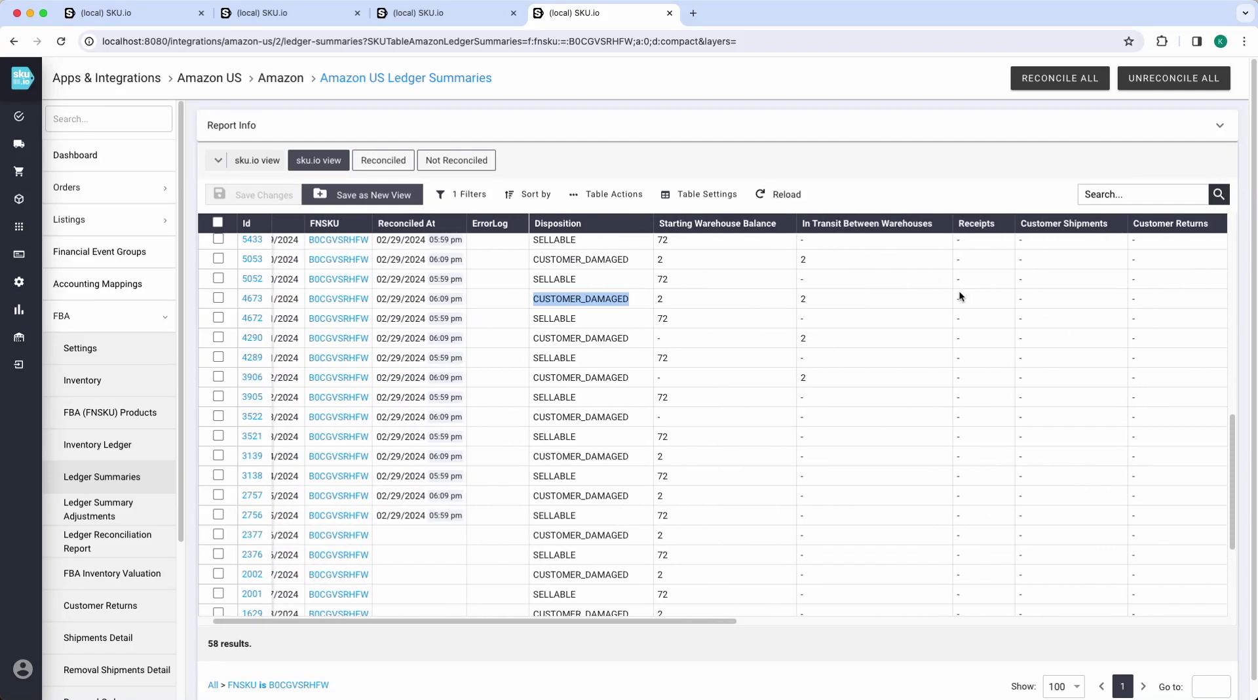
pyautogui.hscroll(15, 967, 262)
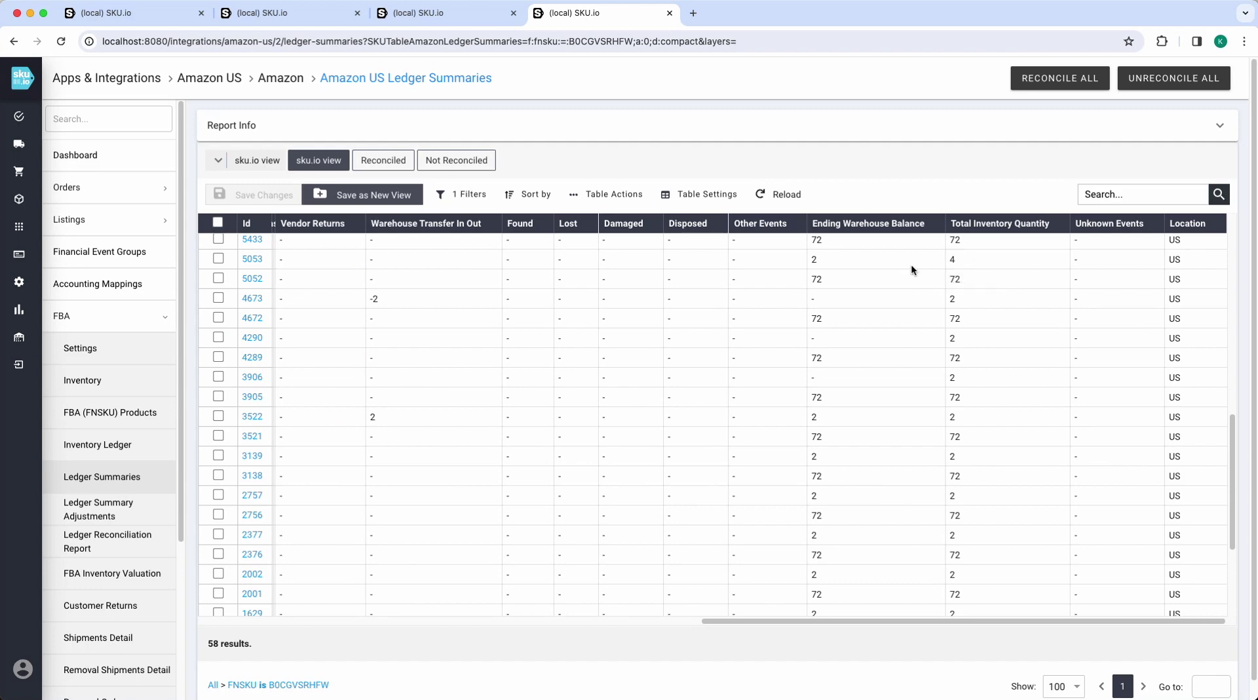
pyautogui.hscroll(-15, 819, 265)
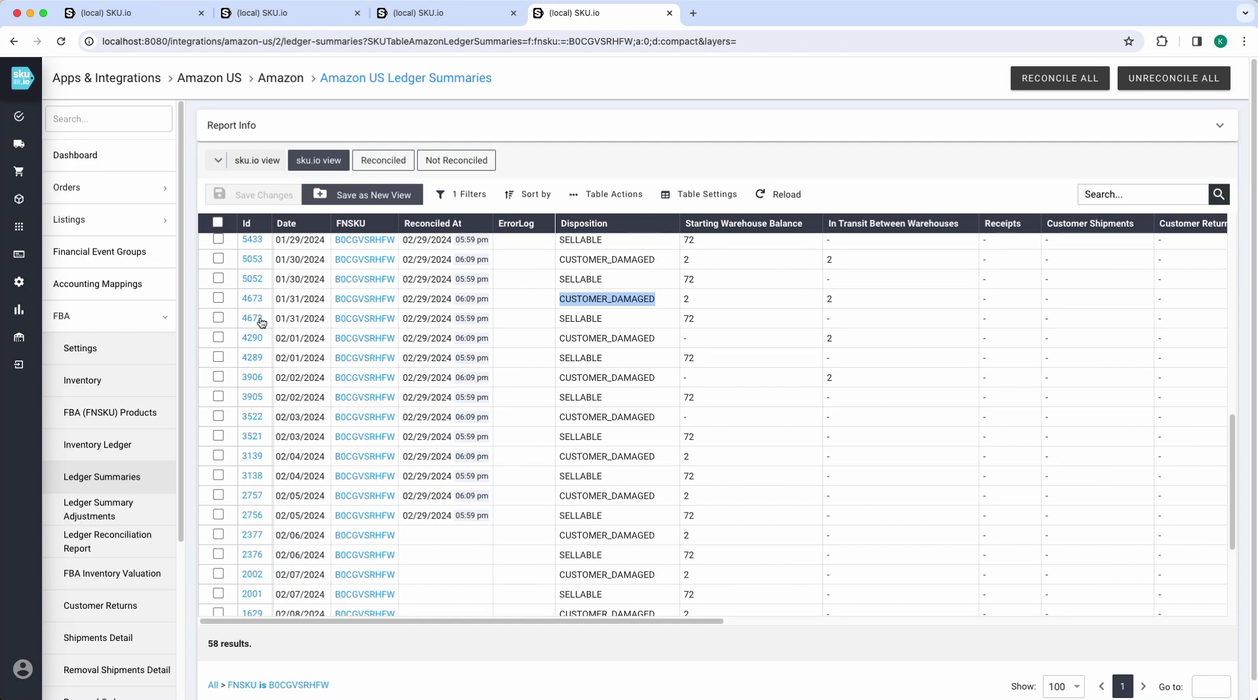
# Reopen ledger summary 4673 and examine the previous day total against the day's changes in the Reconciliation Check
pyautogui.click(253, 301)
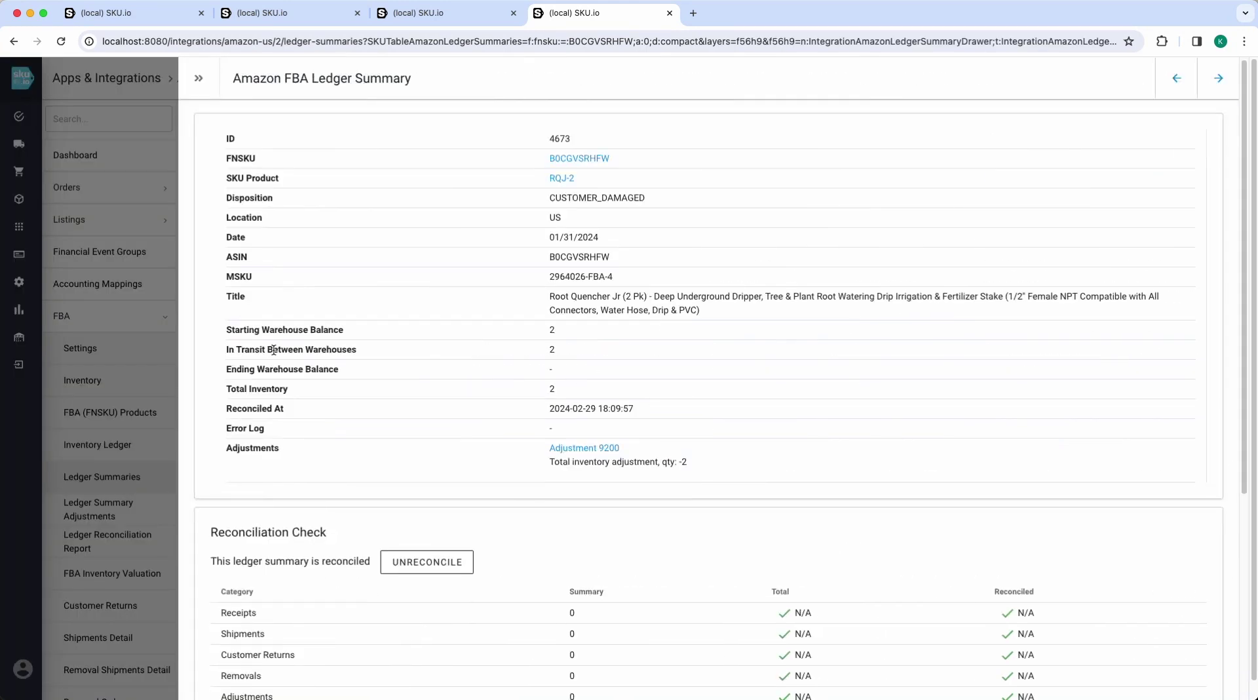
pyautogui.scroll(-5, 294, 340)
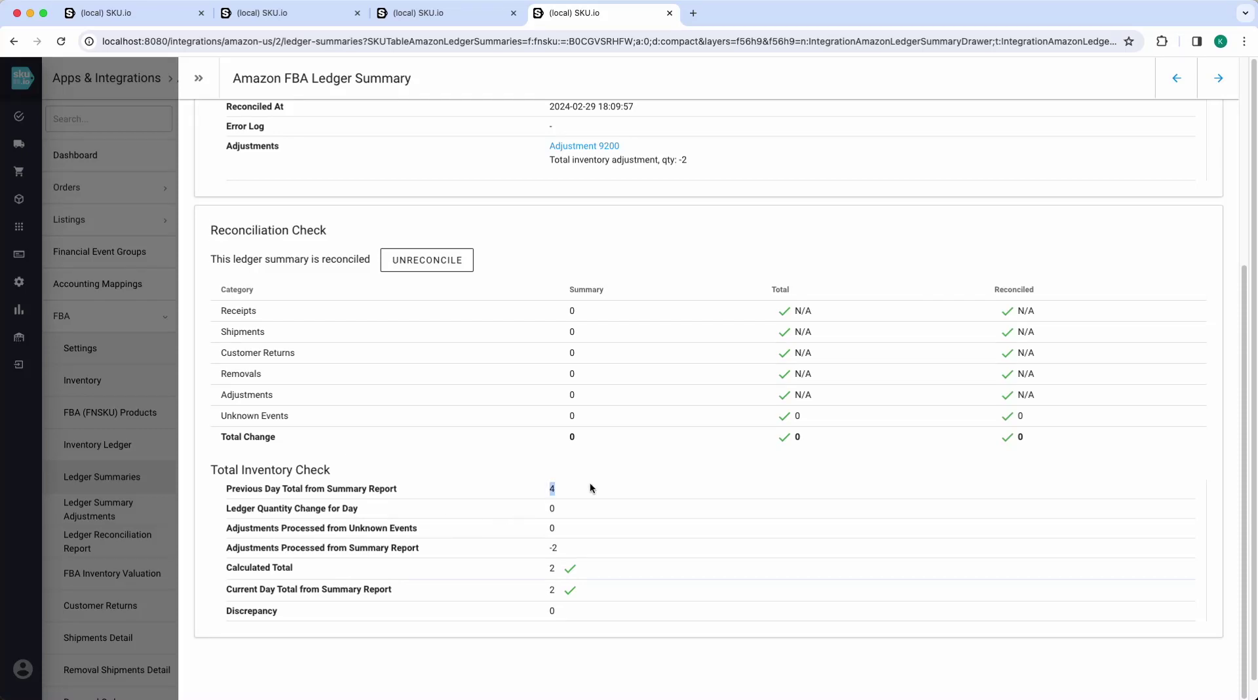
pyautogui.moveTo(548, 375); pyautogui.dragTo(506, 317)
pyautogui.moveTo(761, 413); pyautogui.dragTo(903, 454)
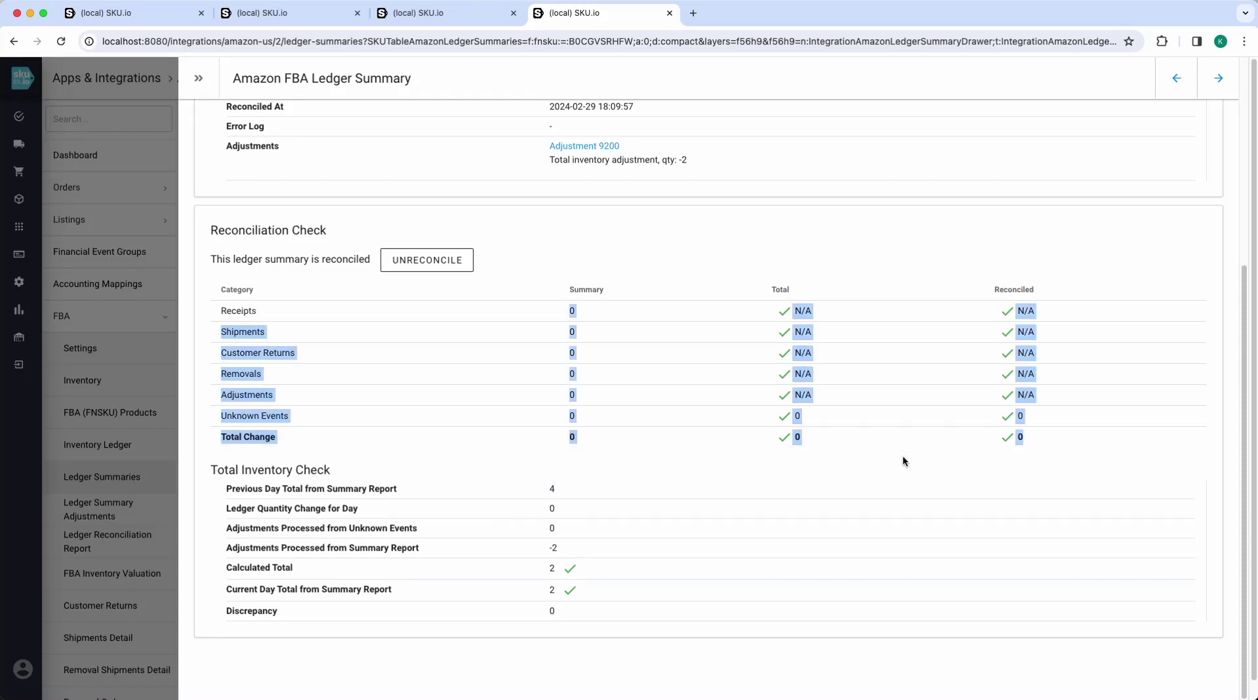
pyautogui.scroll(5, 852, 441)
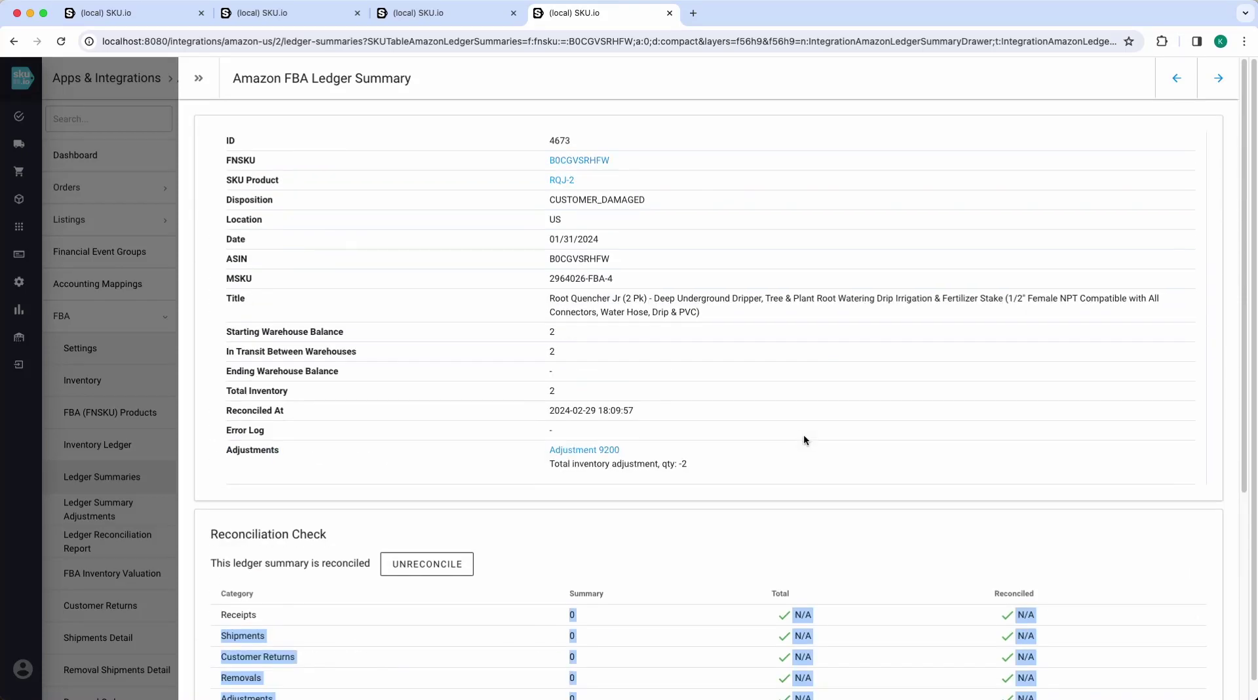
# Examine Total Inventory, In Transit Between Warehouses and Ending Warehouse Balance of summary 4673, followed by its Total Inventory Check
pyautogui.doubleClick(551, 390)
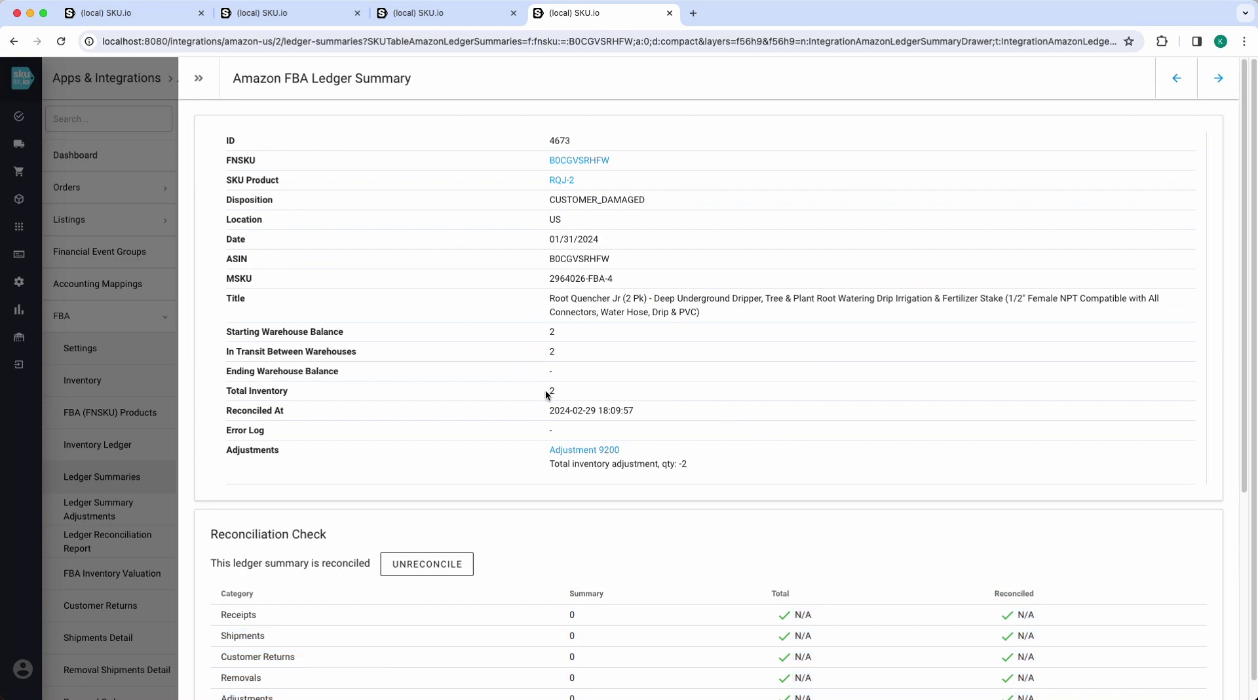
pyautogui.click(562, 352)
pyautogui.moveTo(337, 371); pyautogui.dragTo(253, 371)
pyautogui.click(459, 387)
pyautogui.scroll(-5, 526, 371)
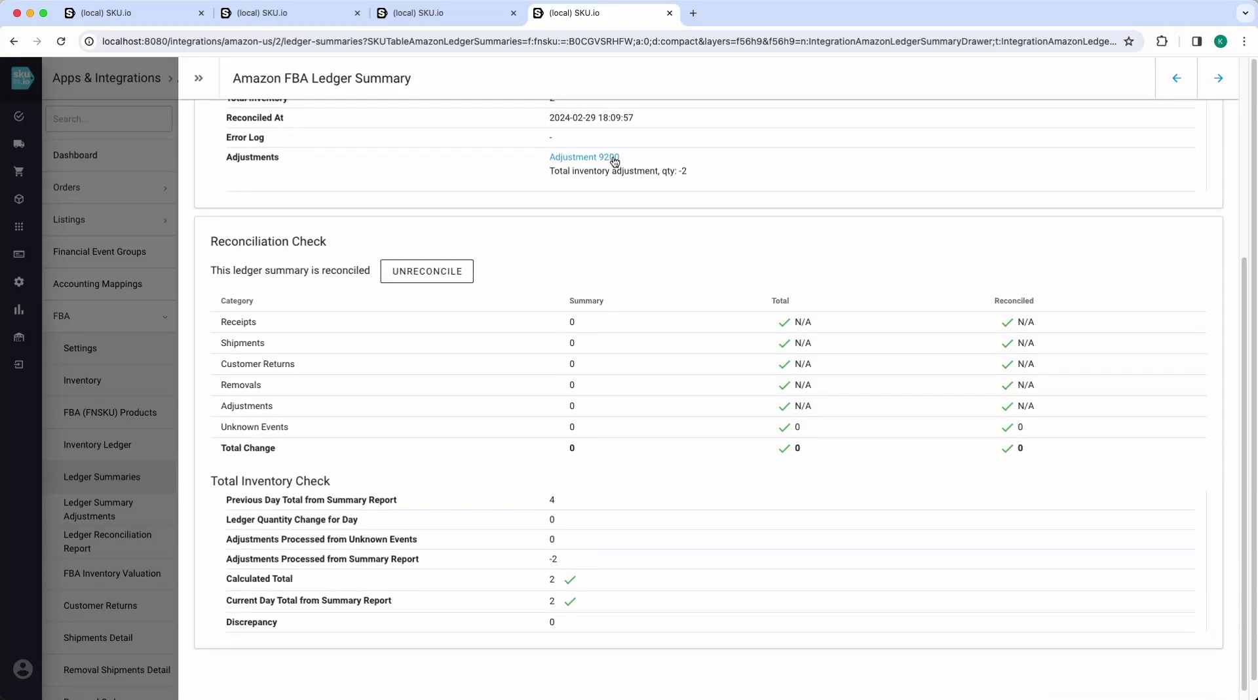
# Compare the entries in Ledger Summary Adjustments with Adjustments Processed from Summary Report in summary 4673
pyautogui.click(426, 16)
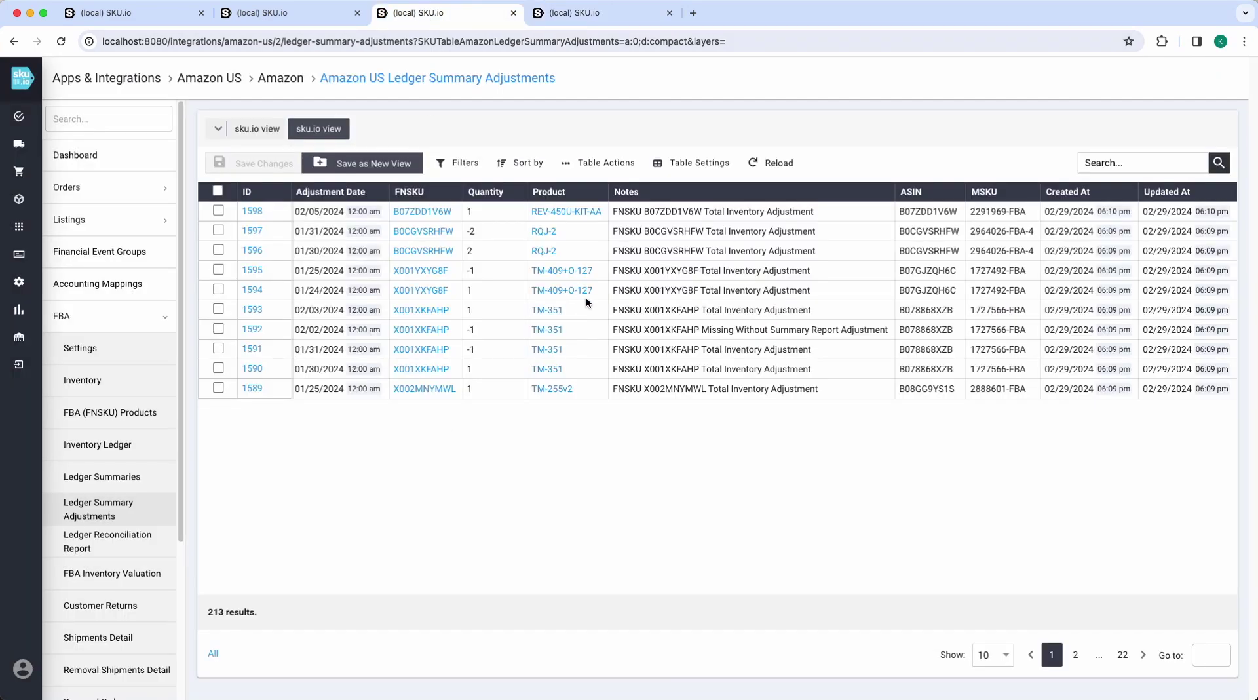
pyautogui.click(604, 19)
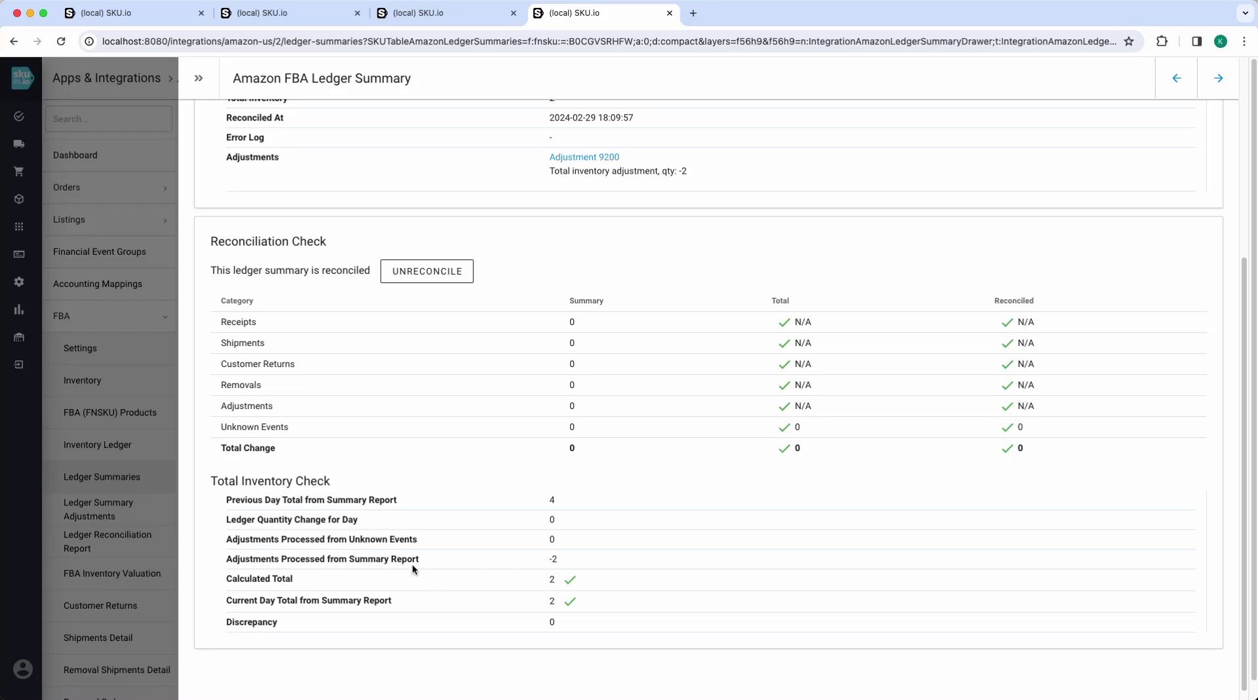
pyautogui.moveTo(539, 558); pyautogui.dragTo(575, 559)
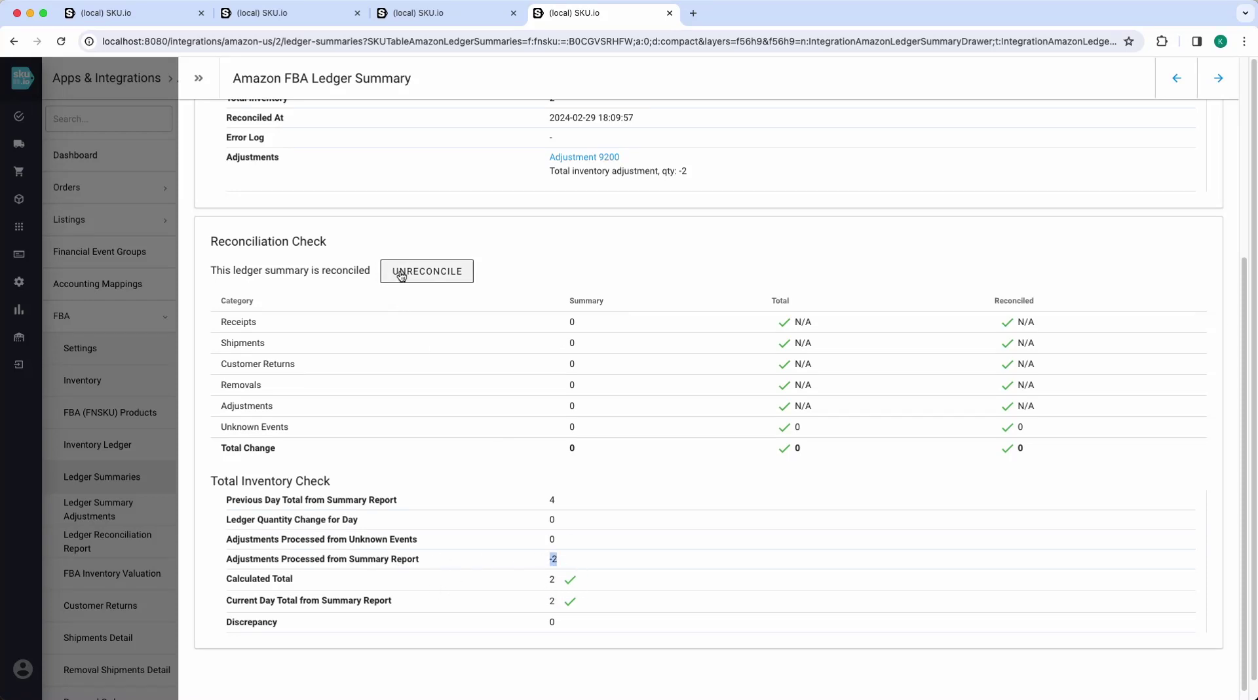
# Unreconcile ledger summary 4673 and examine how its Reconciliation Check and Total Inventory Check change
pyautogui.click(427, 272)
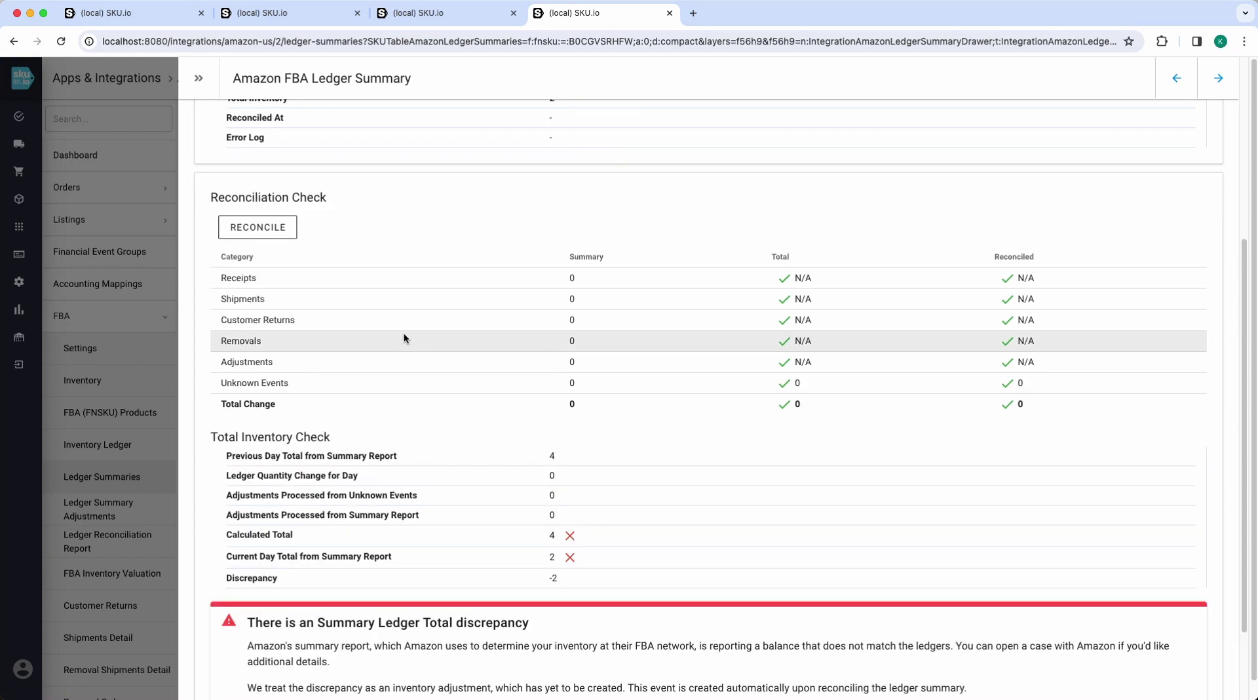
pyautogui.scroll(-3, 419, 393)
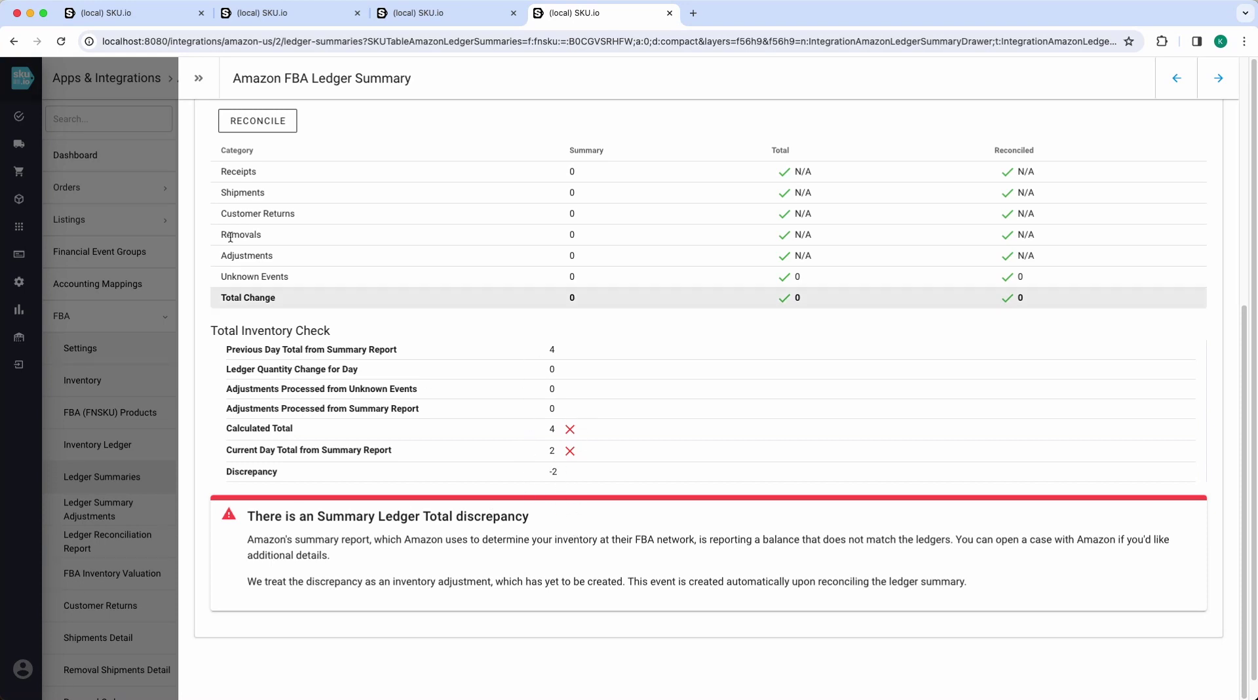
pyautogui.scroll(1, 393, 197)
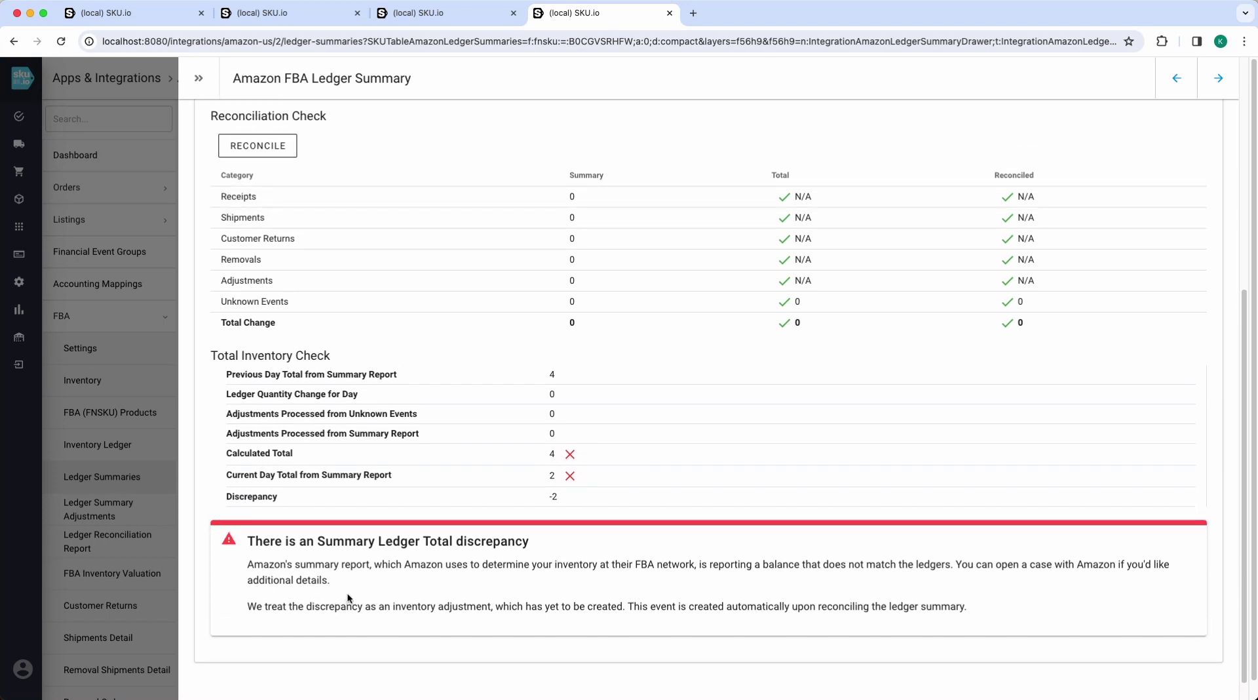
pyautogui.scroll(5, 337, 451)
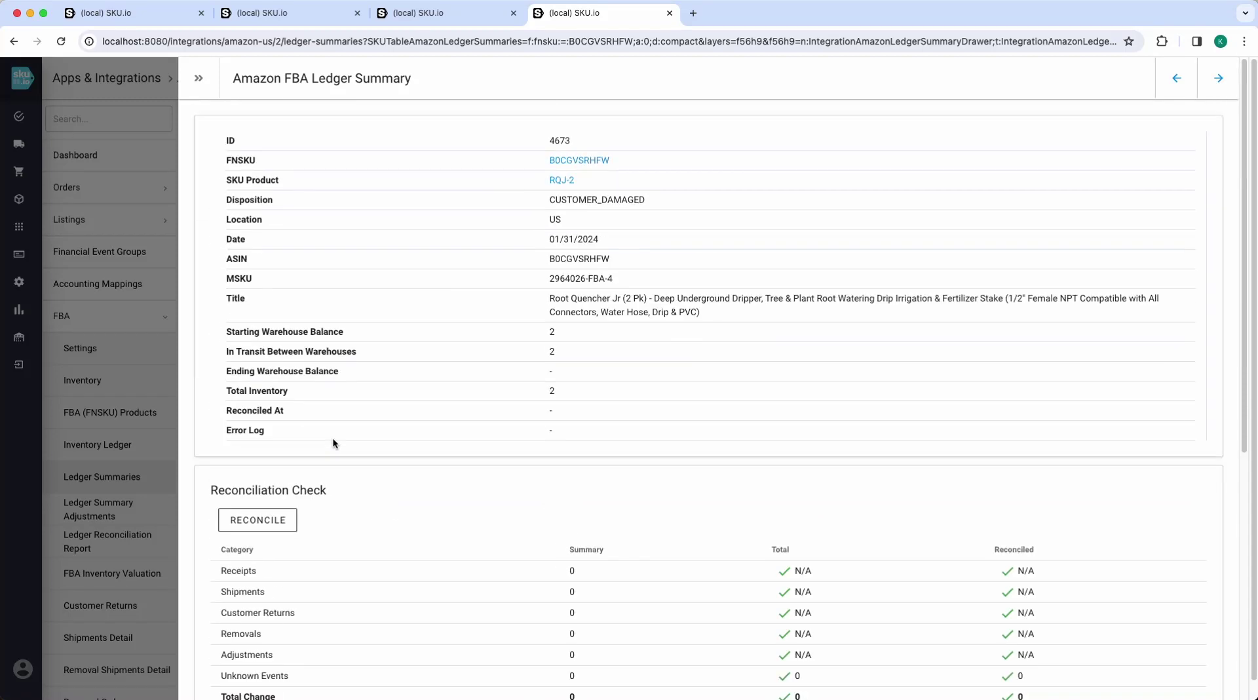
# Reconcile ledger summary 4673 again, review its recreated adjustment and Total Inventory Check, and close the summary
pyautogui.click(272, 520)
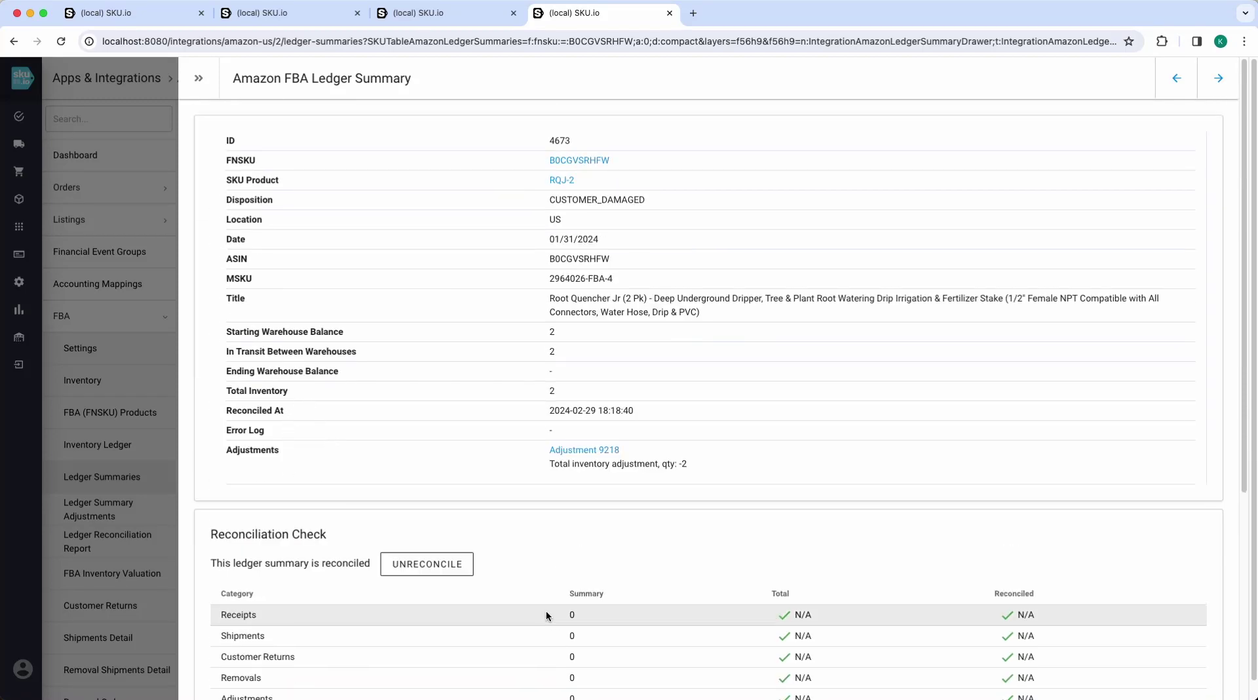
pyautogui.scroll(-3, 581, 491)
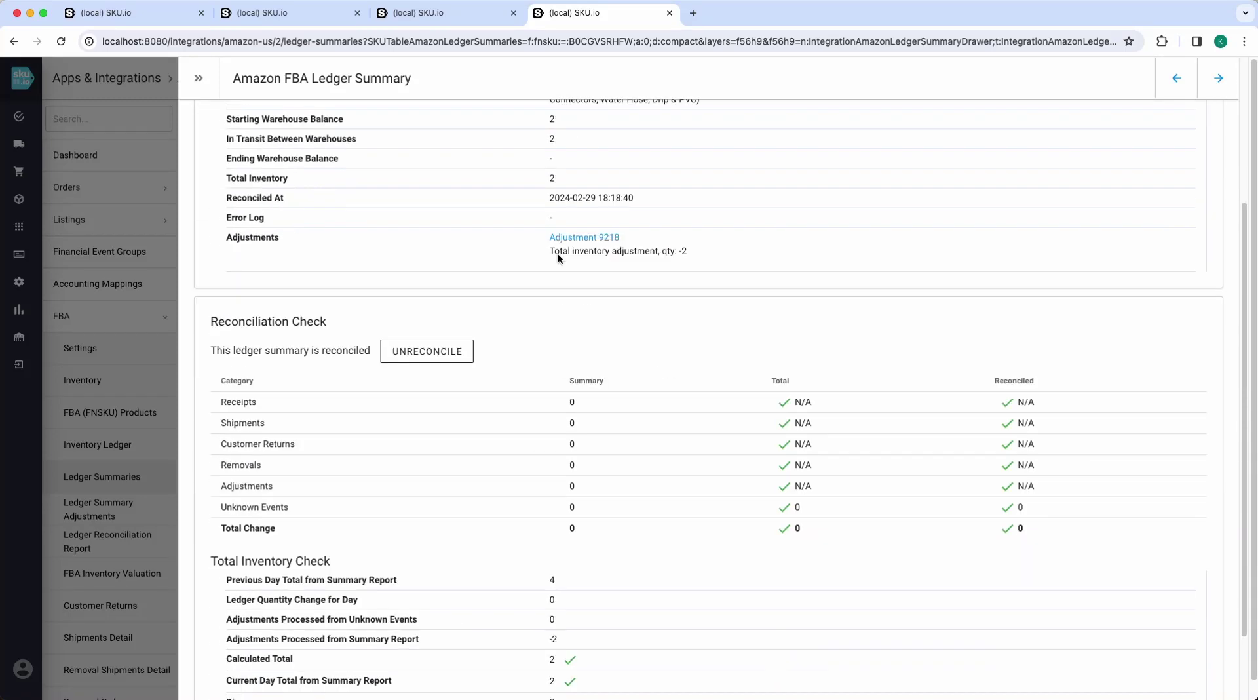
pyautogui.scroll(-2, 534, 317)
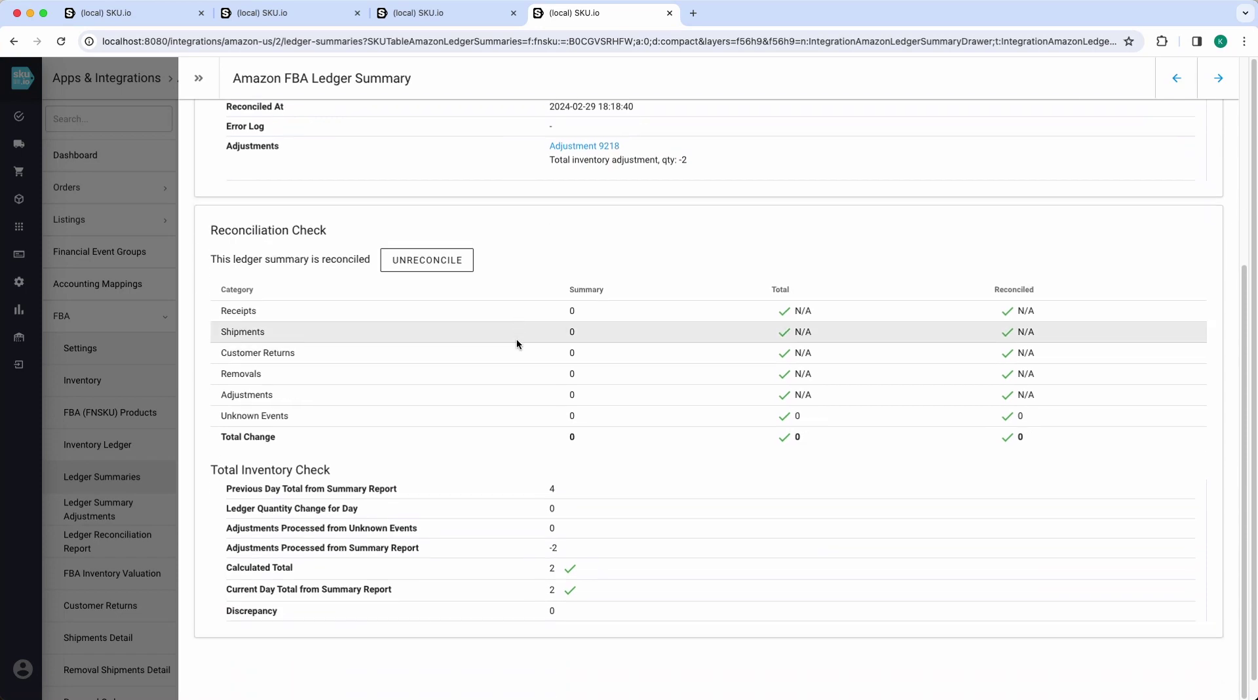
pyautogui.click(114, 235)
# Find the 01/17/2024 Missing Without Summary Report Adjustment on page 2 of Ledger Summary Adjustments and copy its product's FNSKU
pyautogui.click(462, 18)
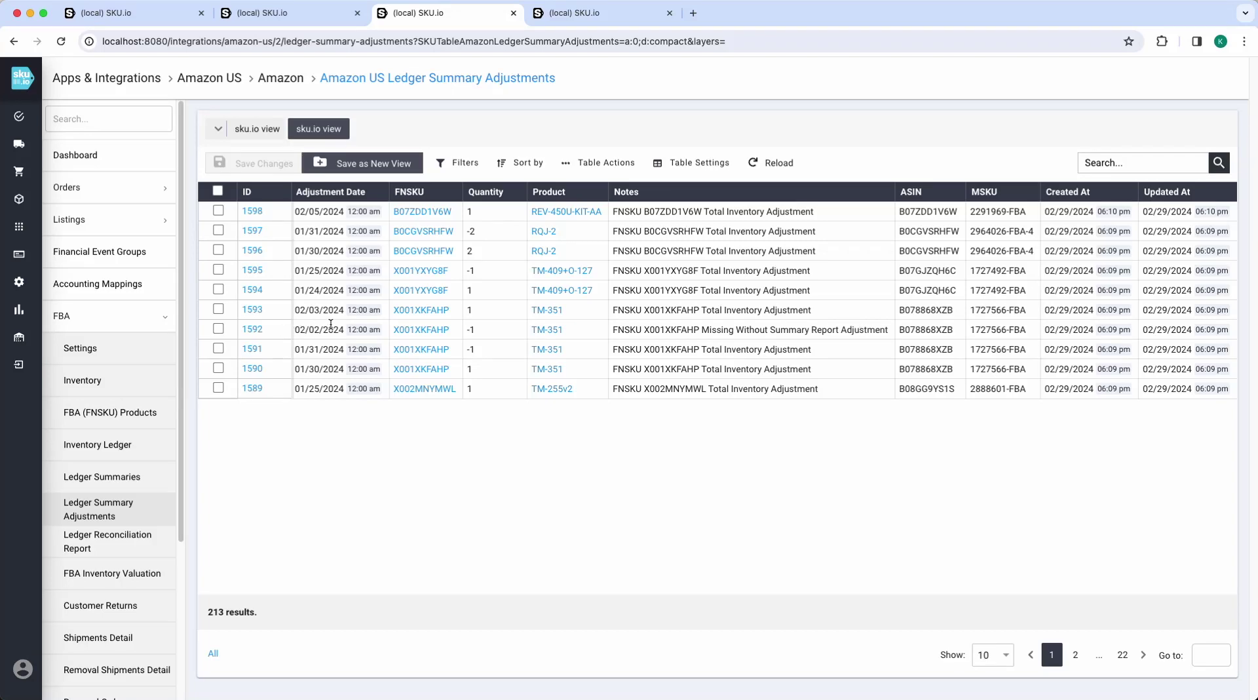
pyautogui.click(1076, 655)
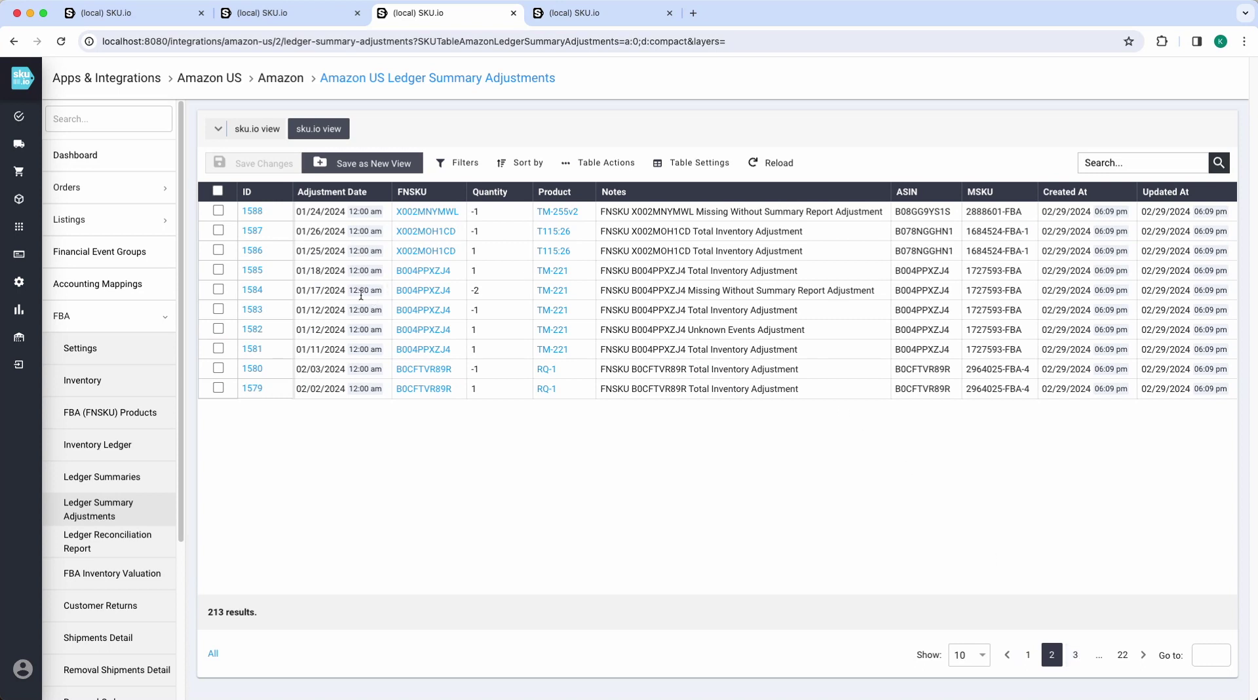
pyautogui.moveTo(456, 293); pyautogui.dragTo(402, 291)
pyautogui.click(402, 291)
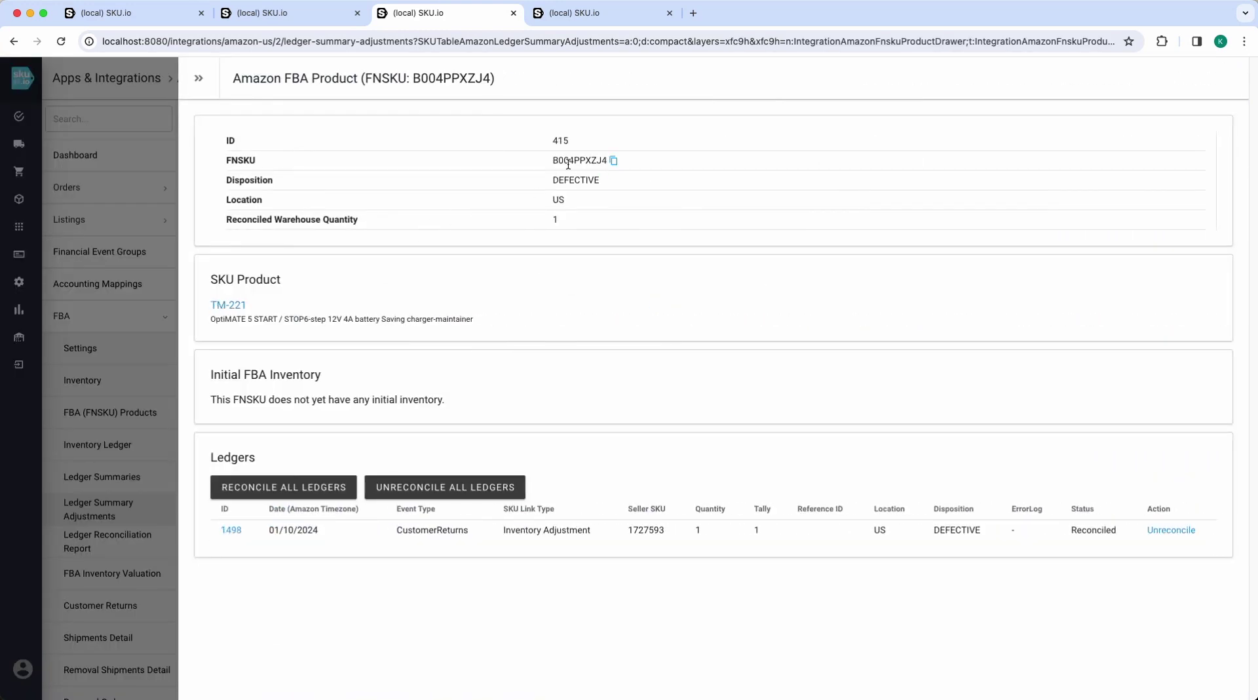
pyautogui.moveTo(607, 161); pyautogui.dragTo(553, 161)
pyautogui.click(176, 231)
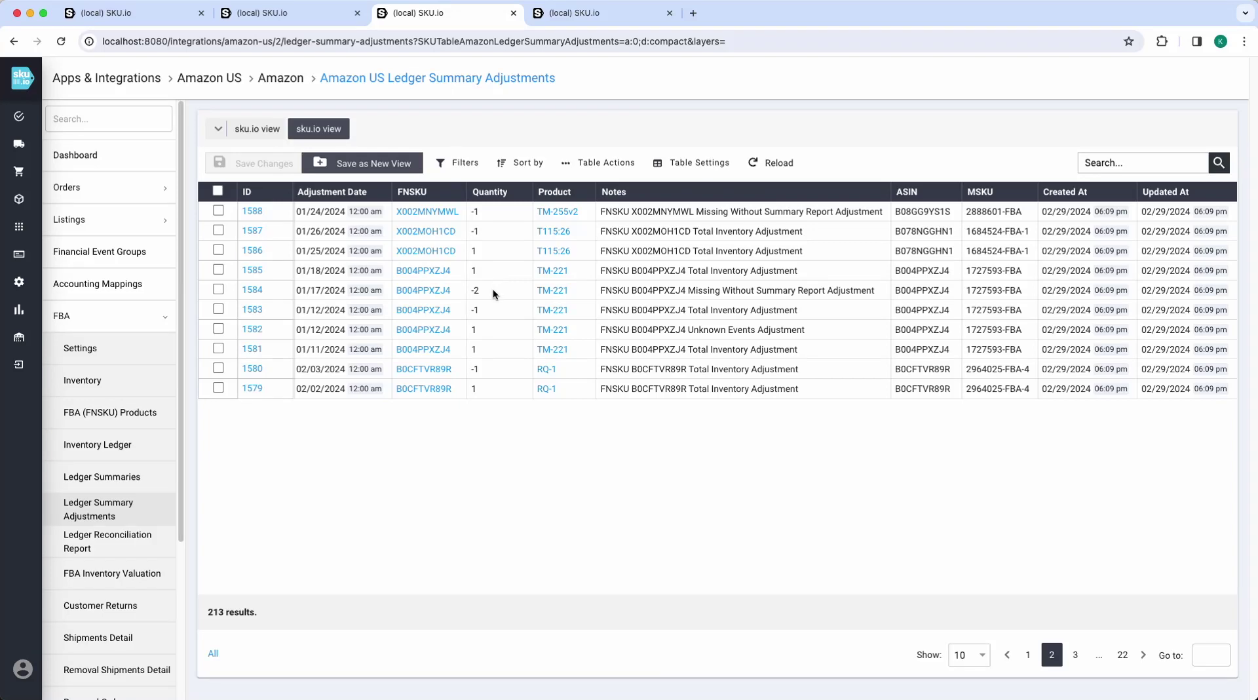
# Change the FNSKU filter of the Ledger Summaries to B004PPXZJ4
pyautogui.click(596, 14)
pyautogui.click(464, 195)
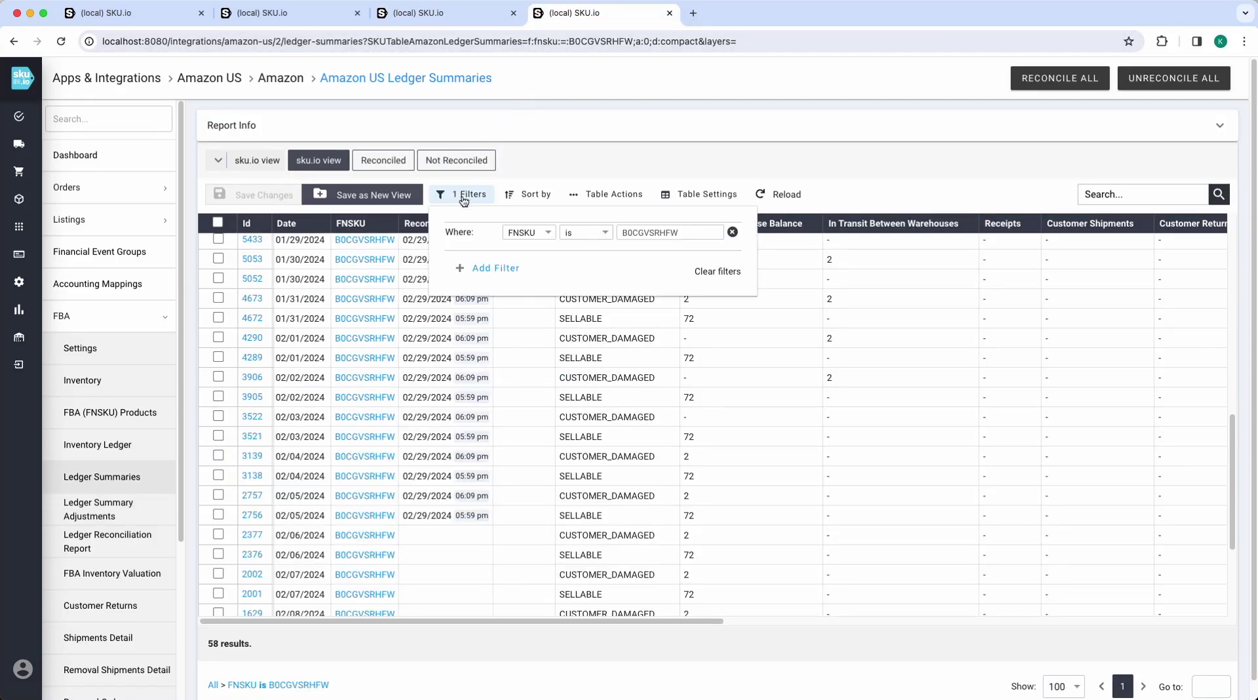
pyautogui.click(666, 236)
pyautogui.press('super+v')
pyautogui.doubleClick(667, 234)
pyautogui.hotkey('ctrl', 'c')
pyautogui.hotkey('ctrl', 'a')
pyautogui.hotkey('ctrl', 'v')
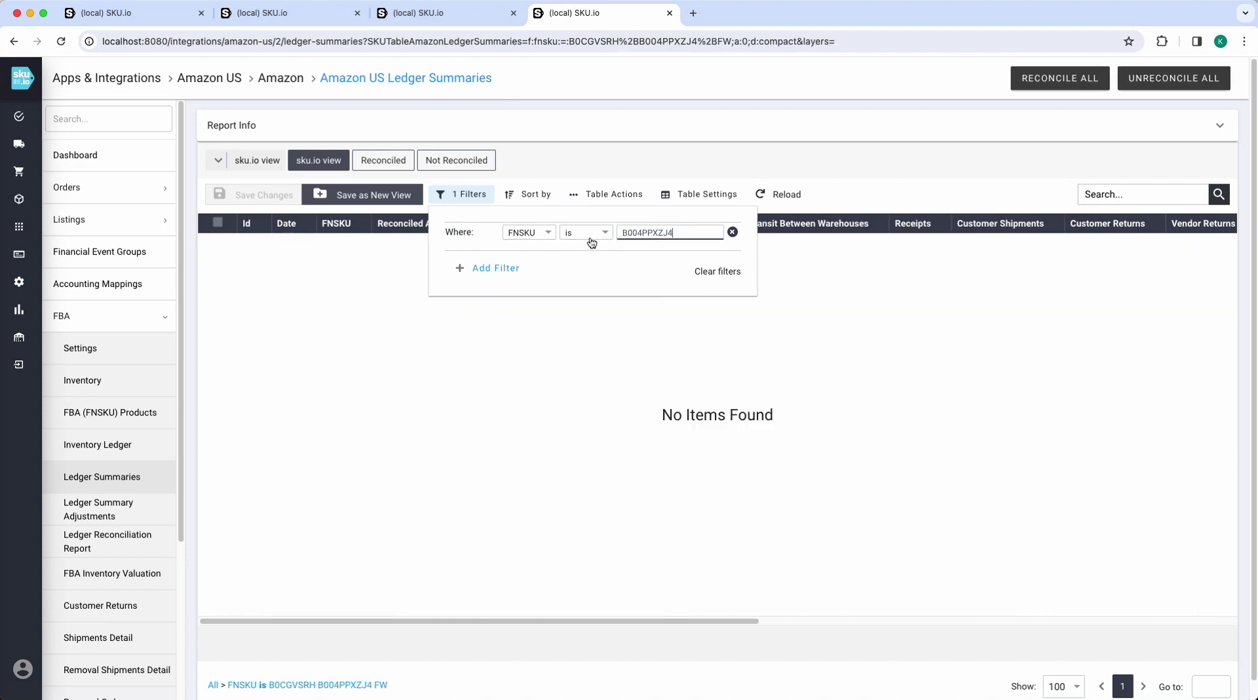
pyautogui.click(503, 269)
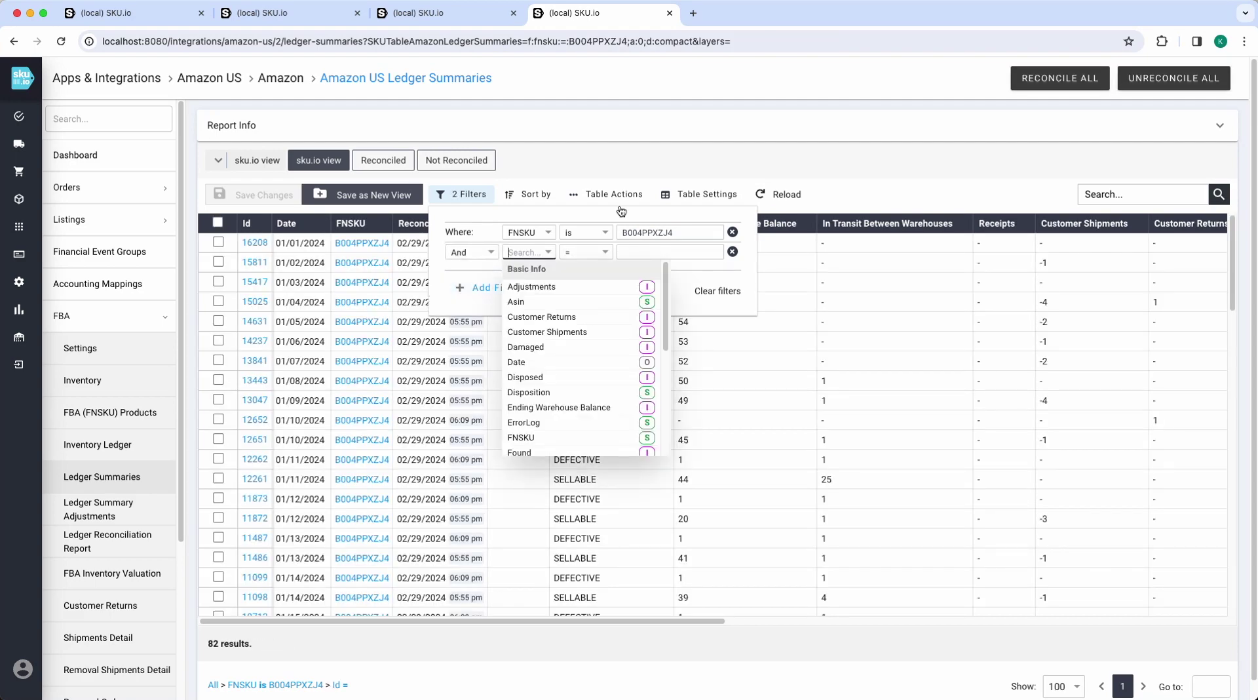
pyautogui.click(825, 144)
# Open the DEFECTIVE ledger summary 10326 of 01/16/2024 and examine its balances, adjustment and Total Inventory Check
pyautogui.scroll(-6, 569, 468)
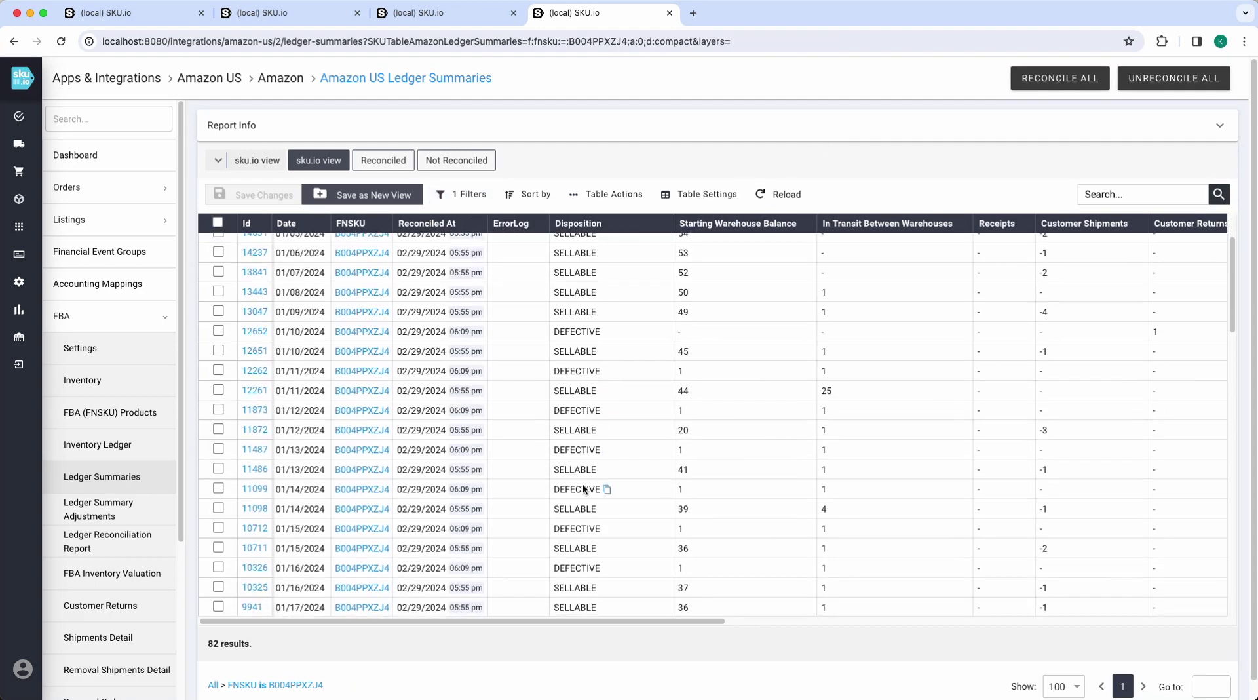
pyautogui.scroll(2, 274, 383)
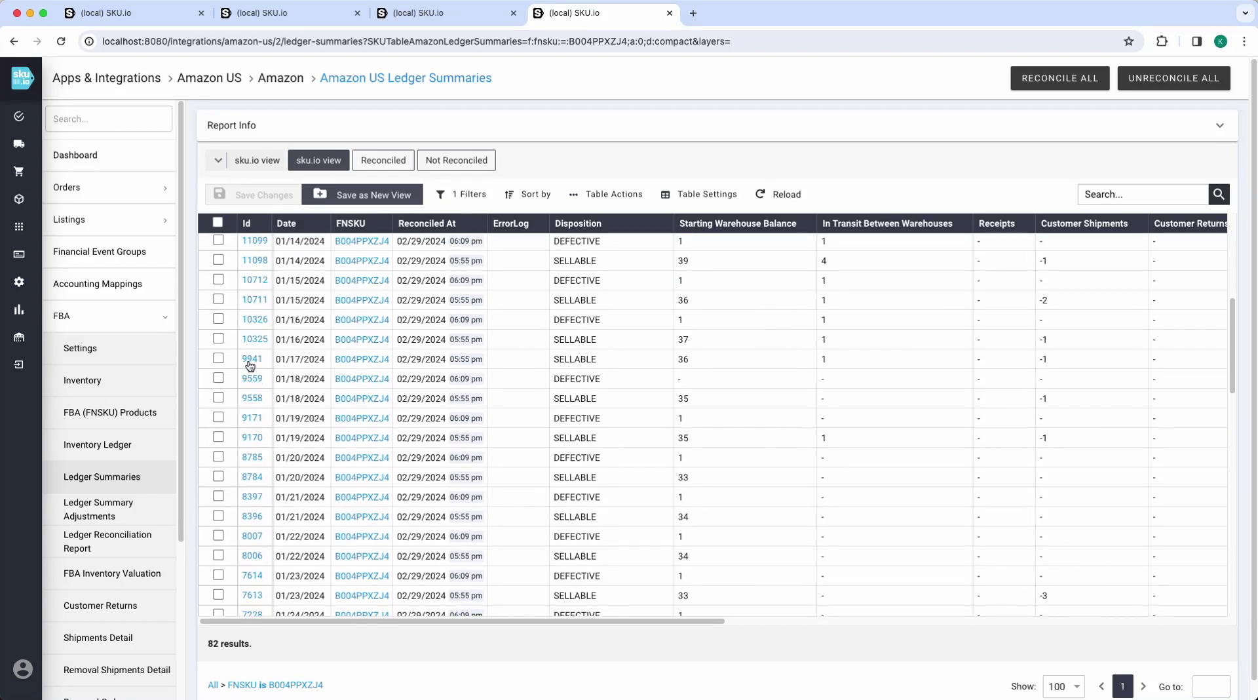
pyautogui.click(256, 320)
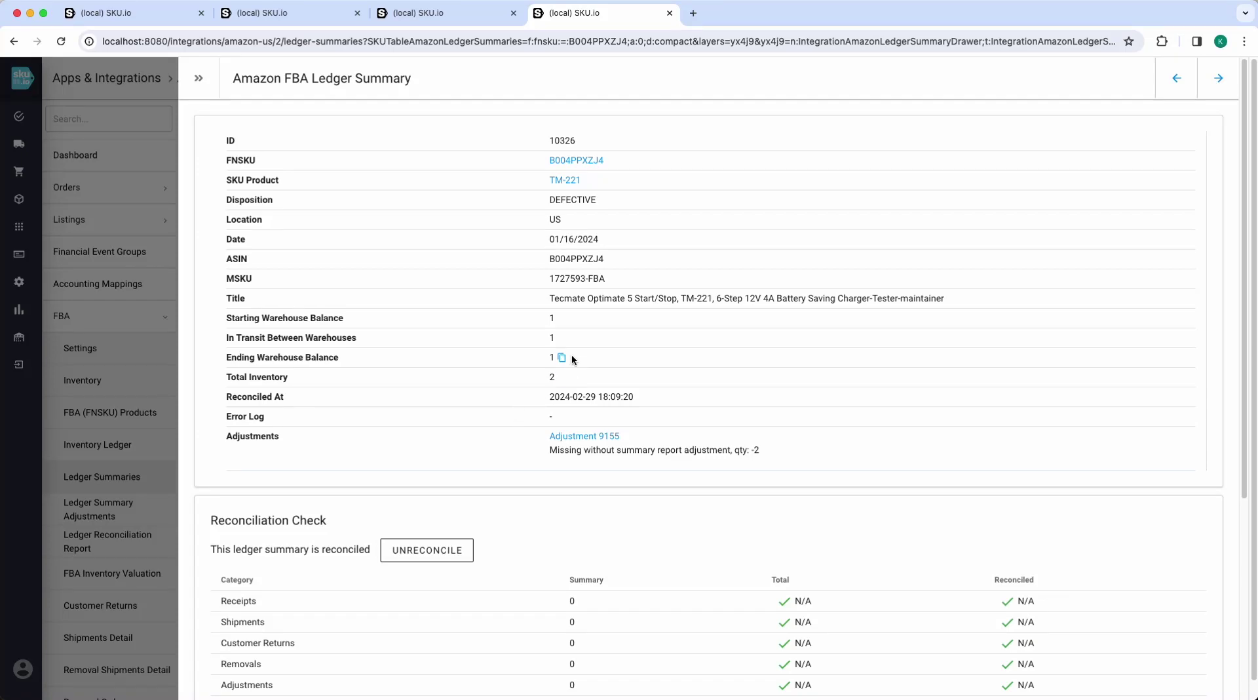
pyautogui.tripleClick(486, 348)
pyautogui.scroll(-5, 472, 354)
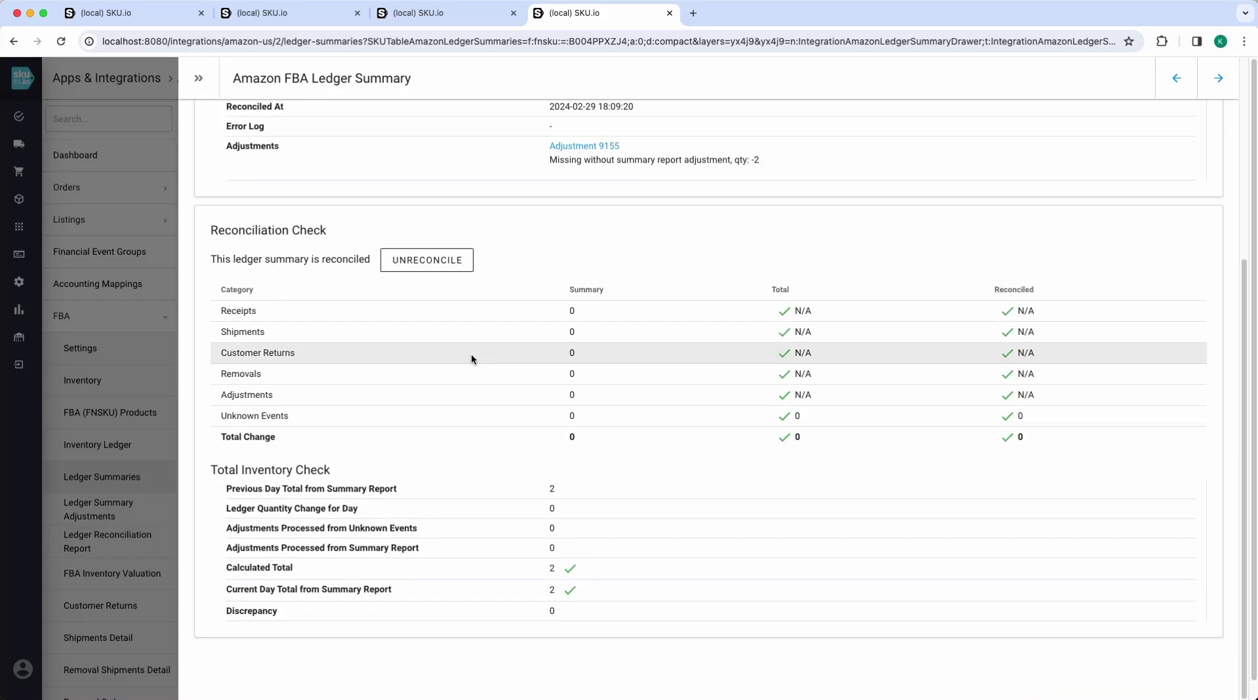
pyautogui.click(150, 314)
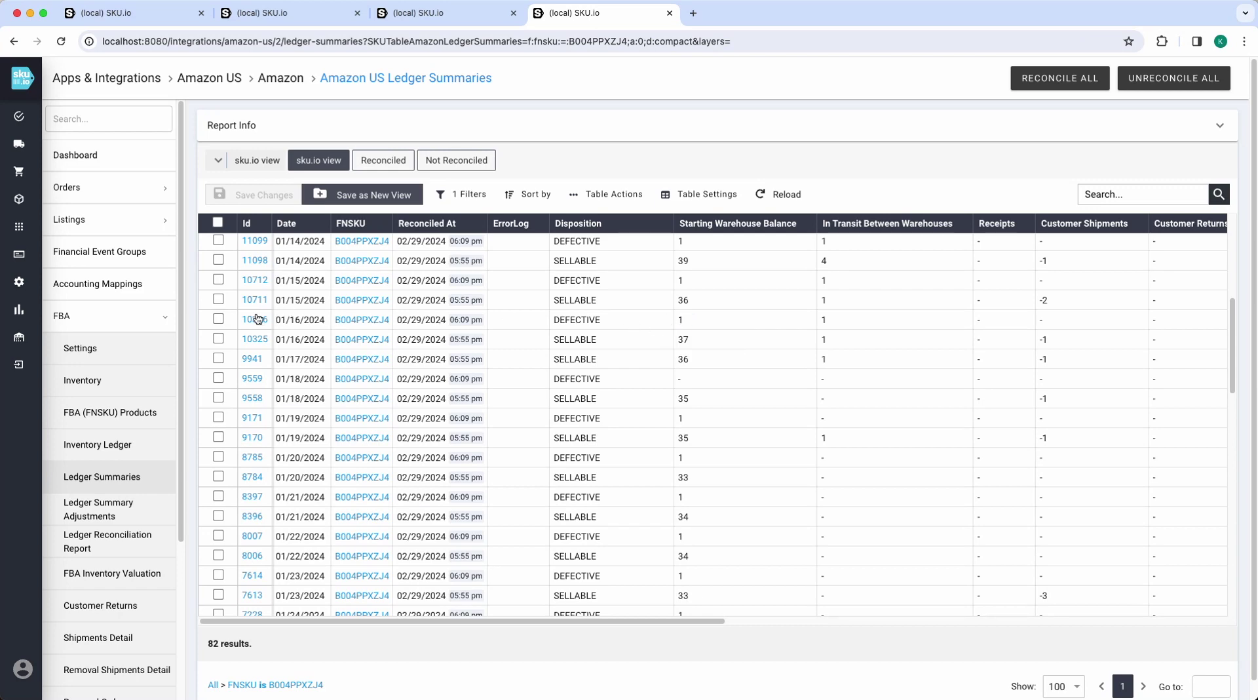
# Narrow the B004PPXZJ4 ledger summaries to those whose Disposition contains DEFECTIVE
pyautogui.hscroll(10, 676, 297)
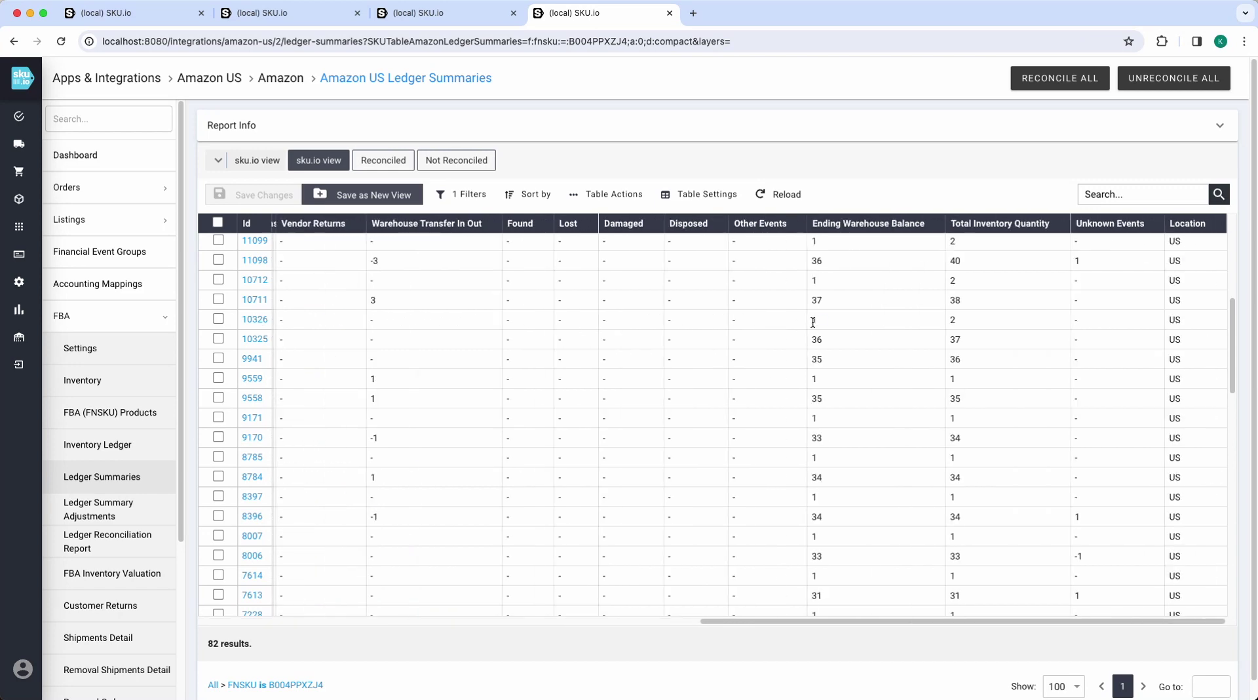
pyautogui.hscroll(-10, 796, 325)
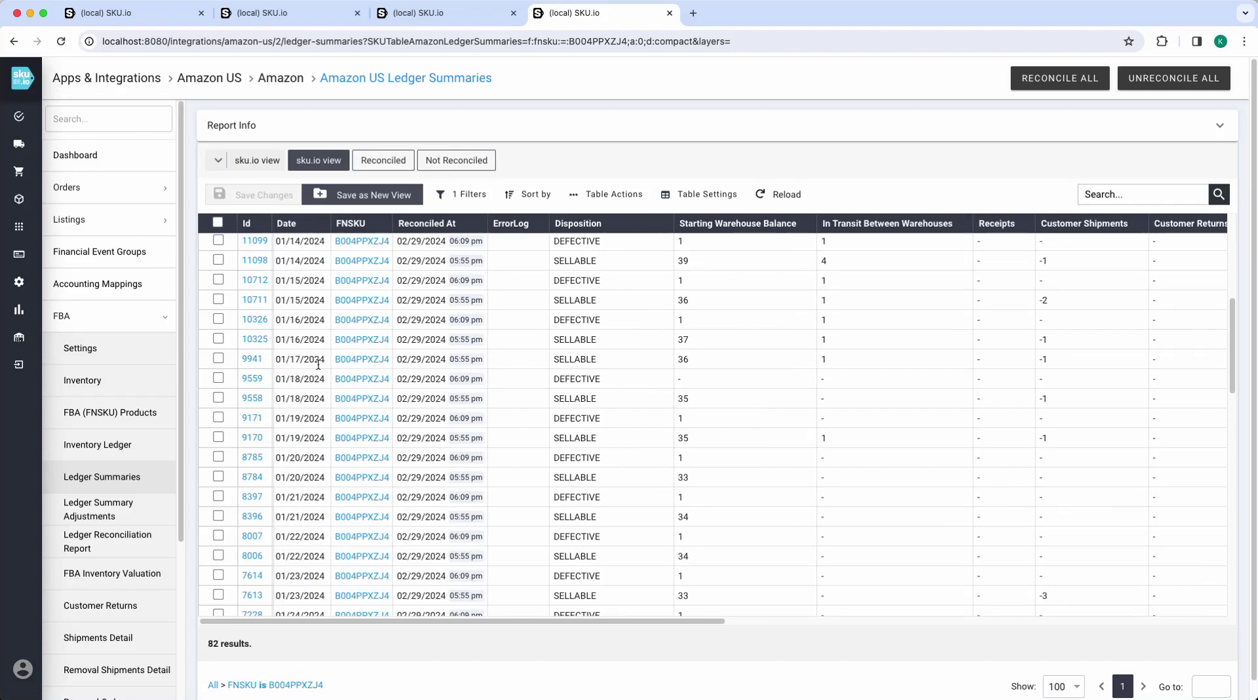
pyautogui.doubleClick(583, 379)
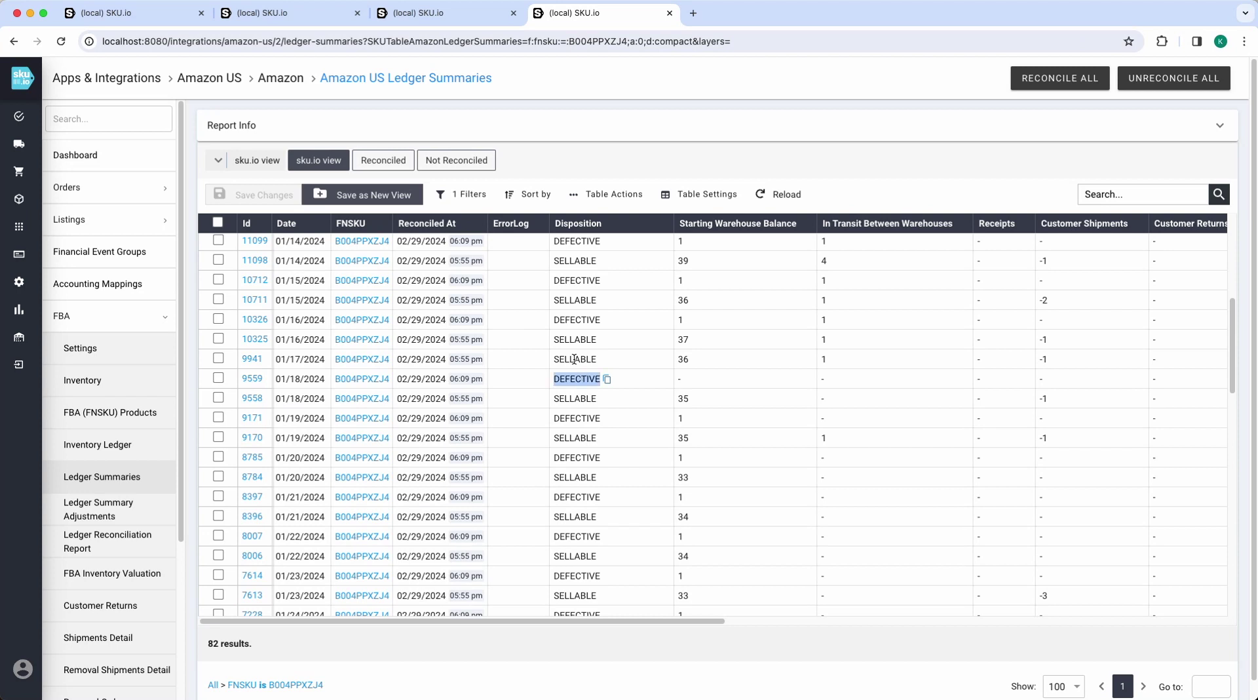
pyautogui.click(654, 229)
pyautogui.press('super+v')
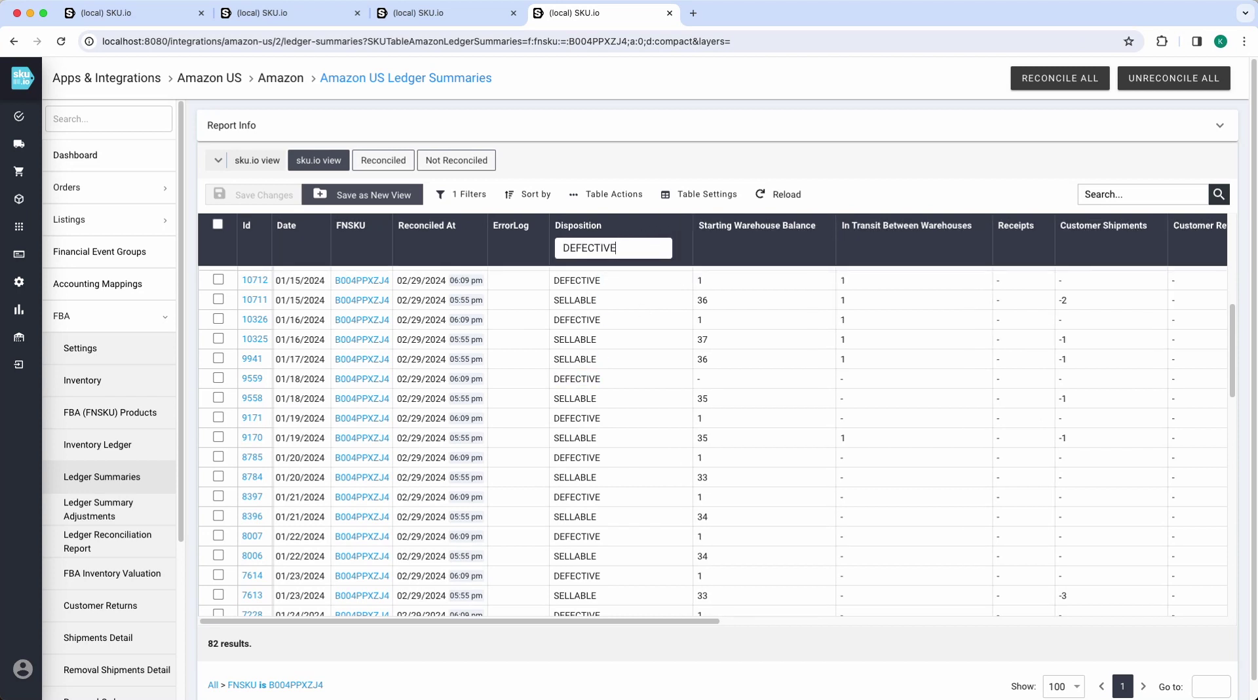
pyautogui.press('Return')
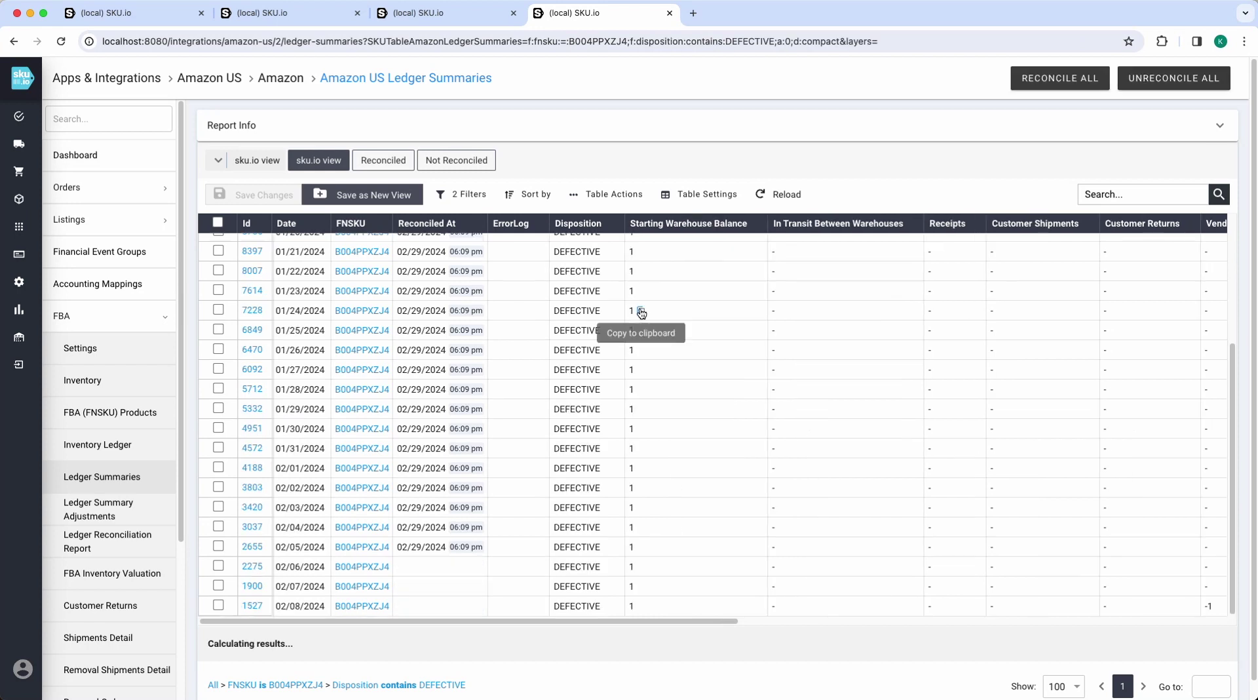
# Reopen ledger summary 10326 and compare its missing-without-summary-report adjustment with the Total Inventory, given the date gap after 01/16/2024
pyautogui.scroll(5, 621, 341)
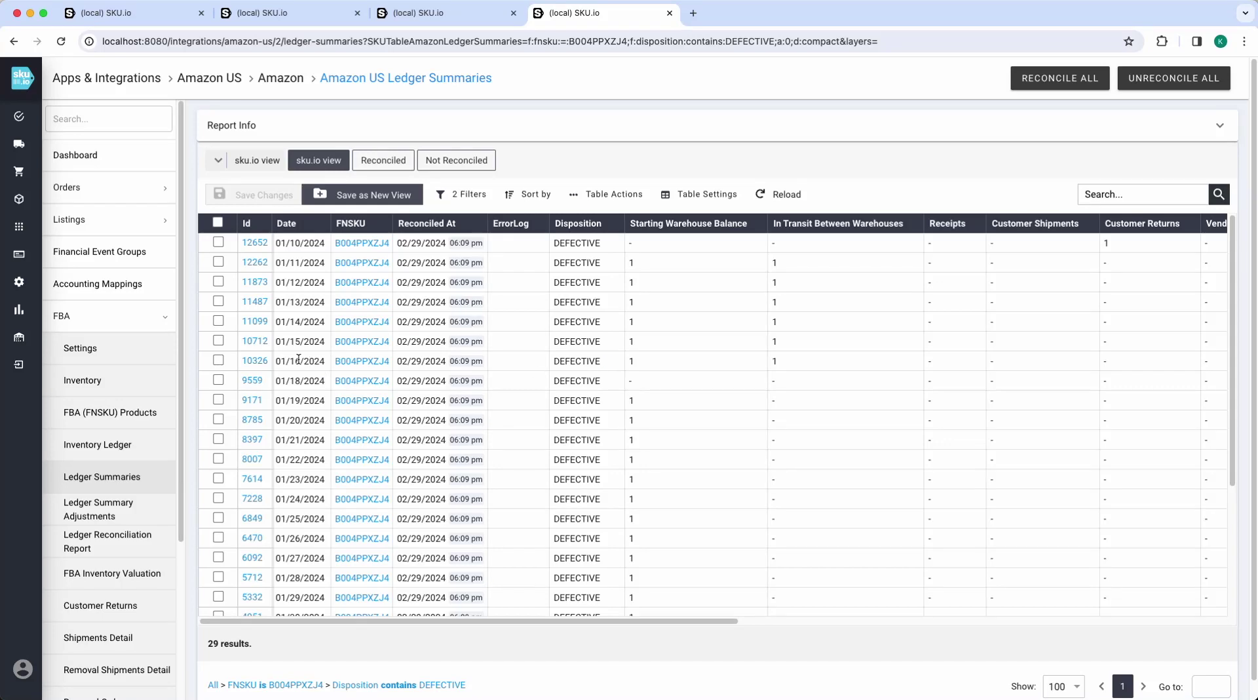
pyautogui.click(255, 361)
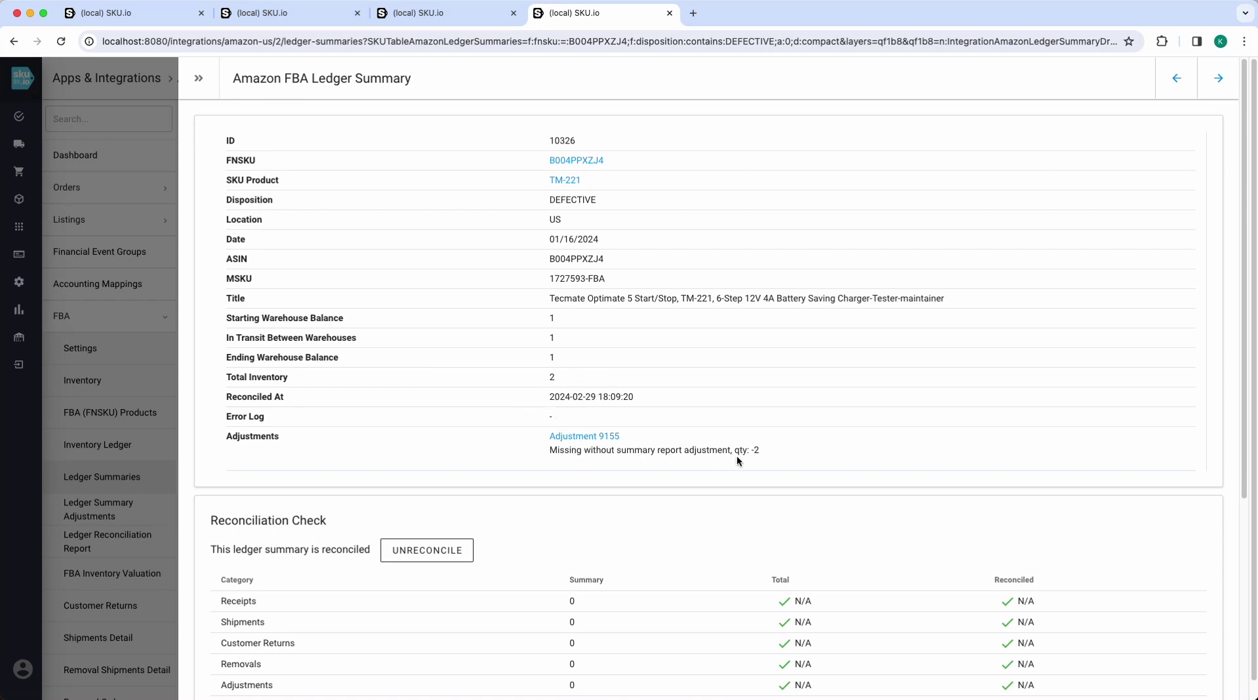
pyautogui.scroll(-5, 726, 452)
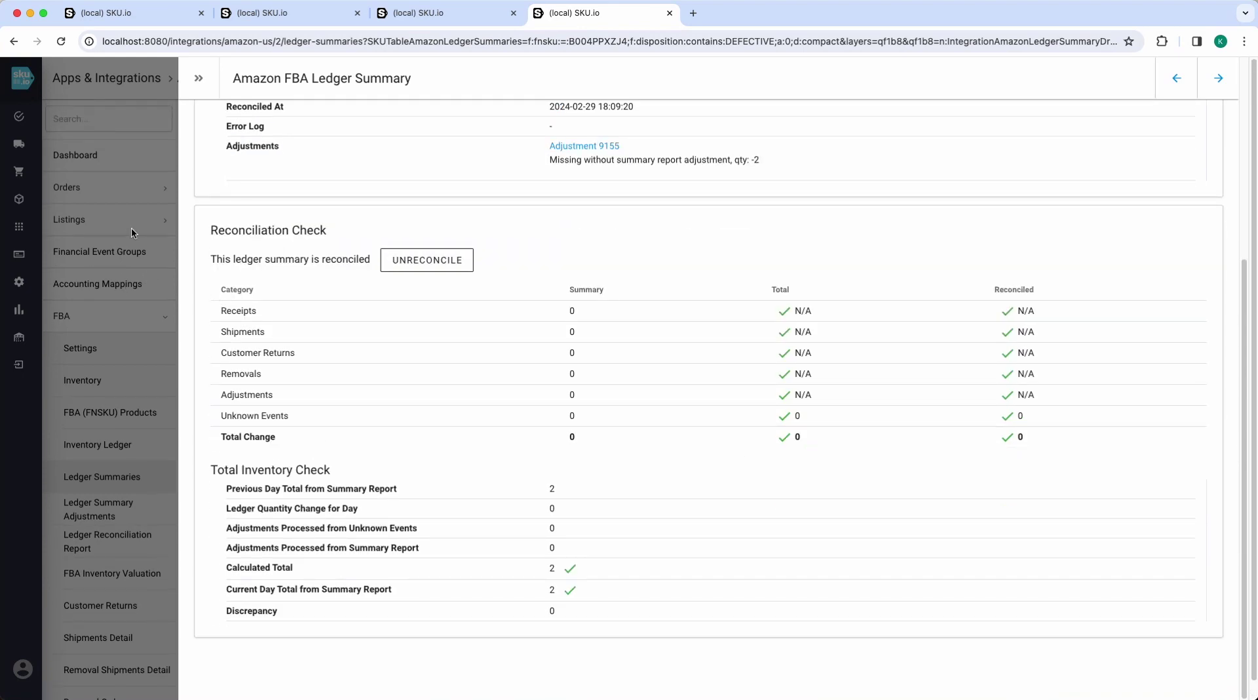
pyautogui.click(108, 231)
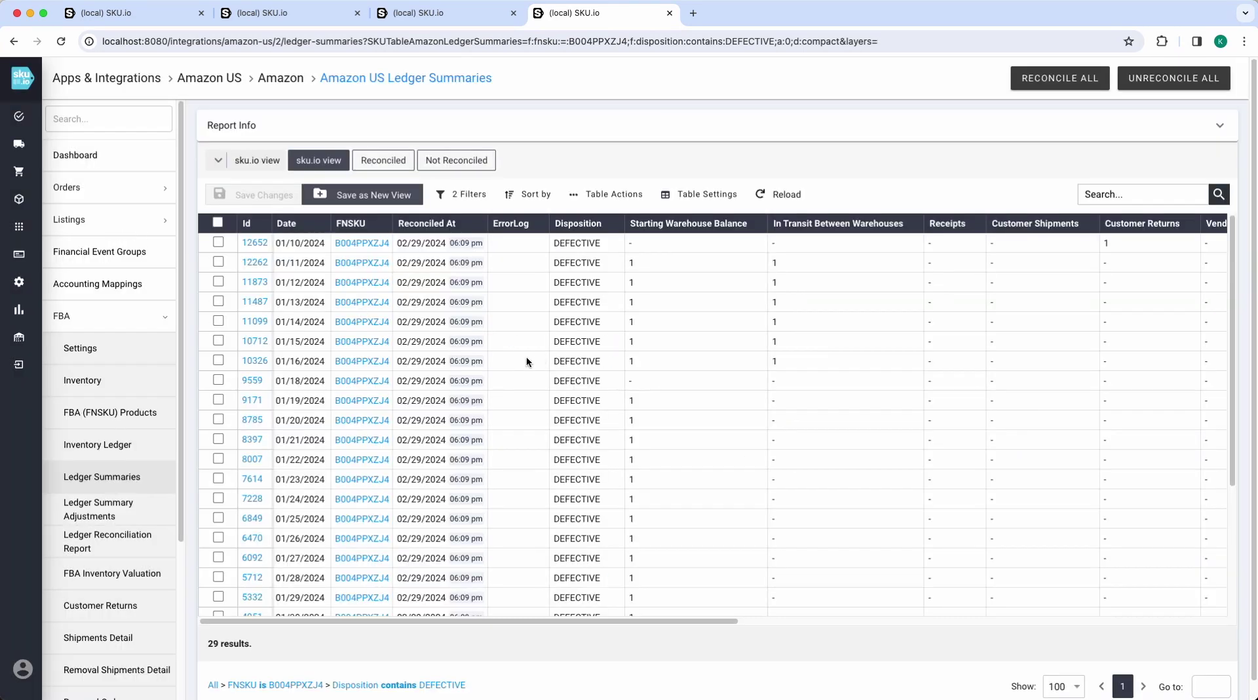
pyautogui.click(260, 364)
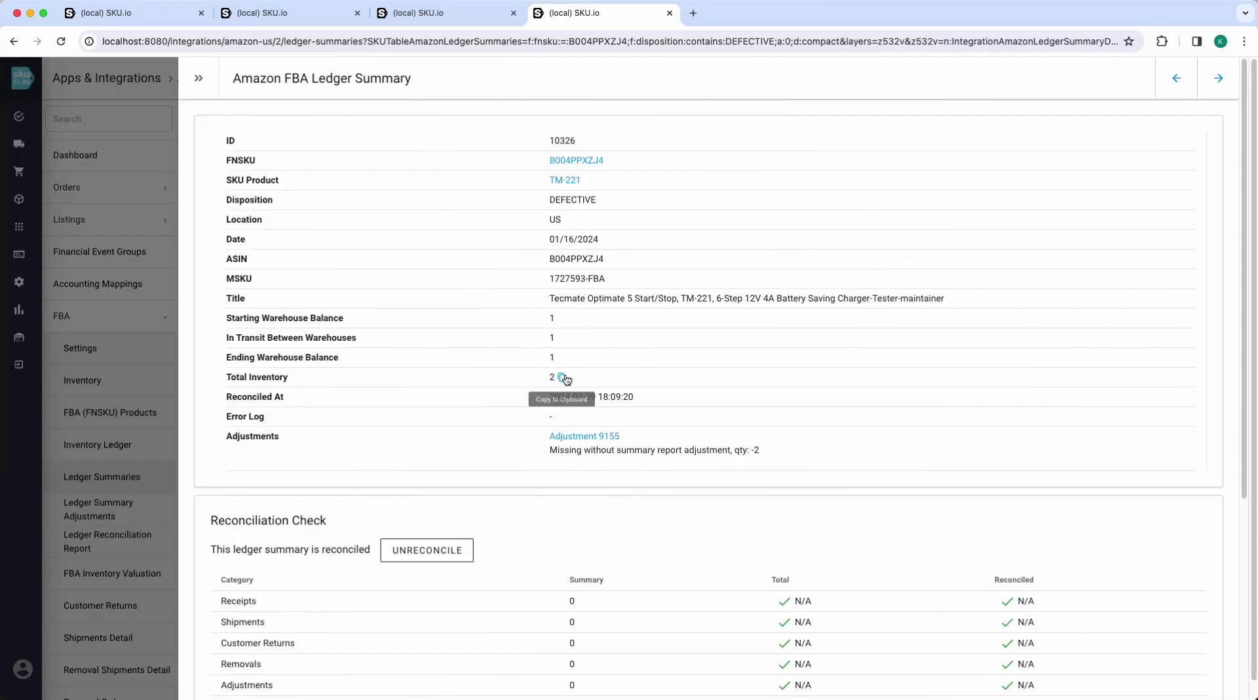
pyautogui.click(562, 377)
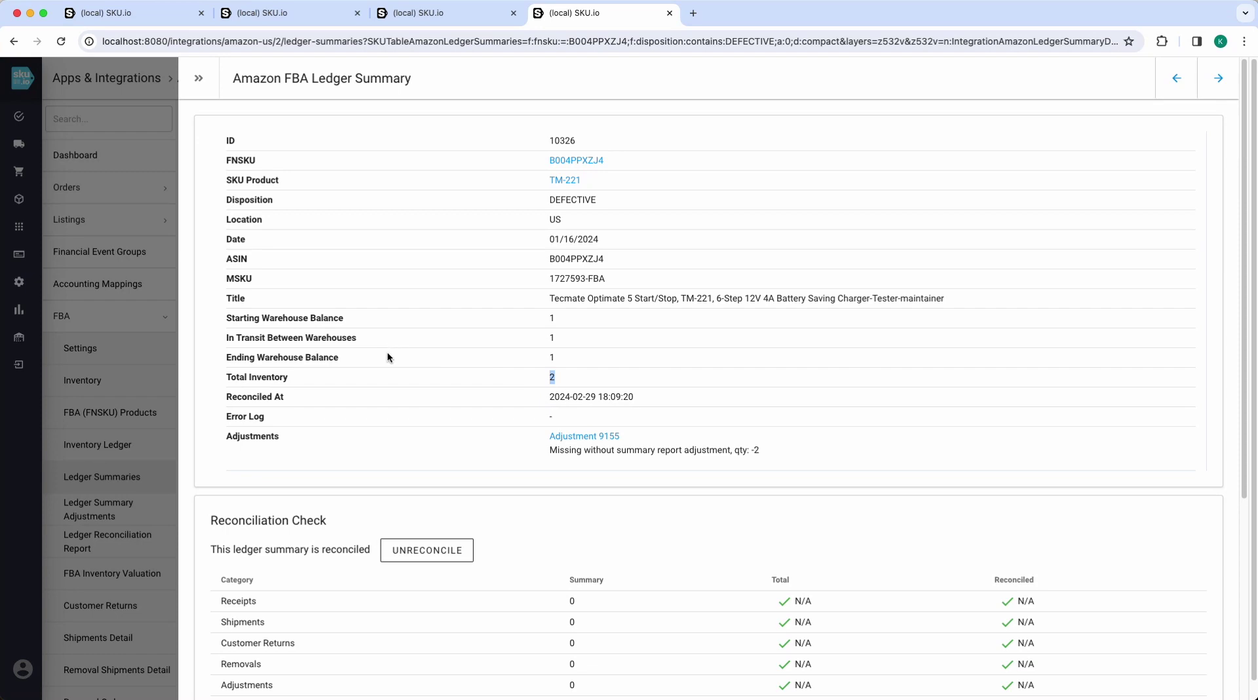
pyautogui.click(165, 371)
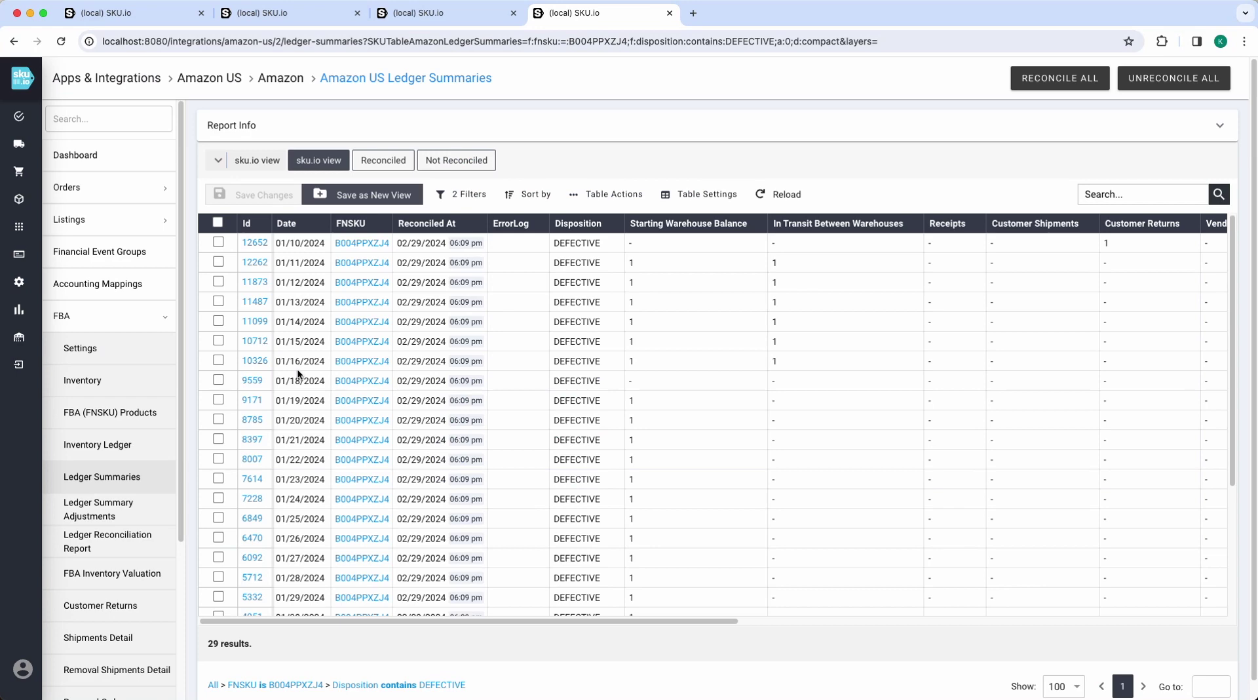
# Check the product and disposition behind the 01/12/2024 Unknown Events Adjustment of FNSKU B004PPXZJ4 and return to the Ledger Summaries
pyautogui.click(457, 20)
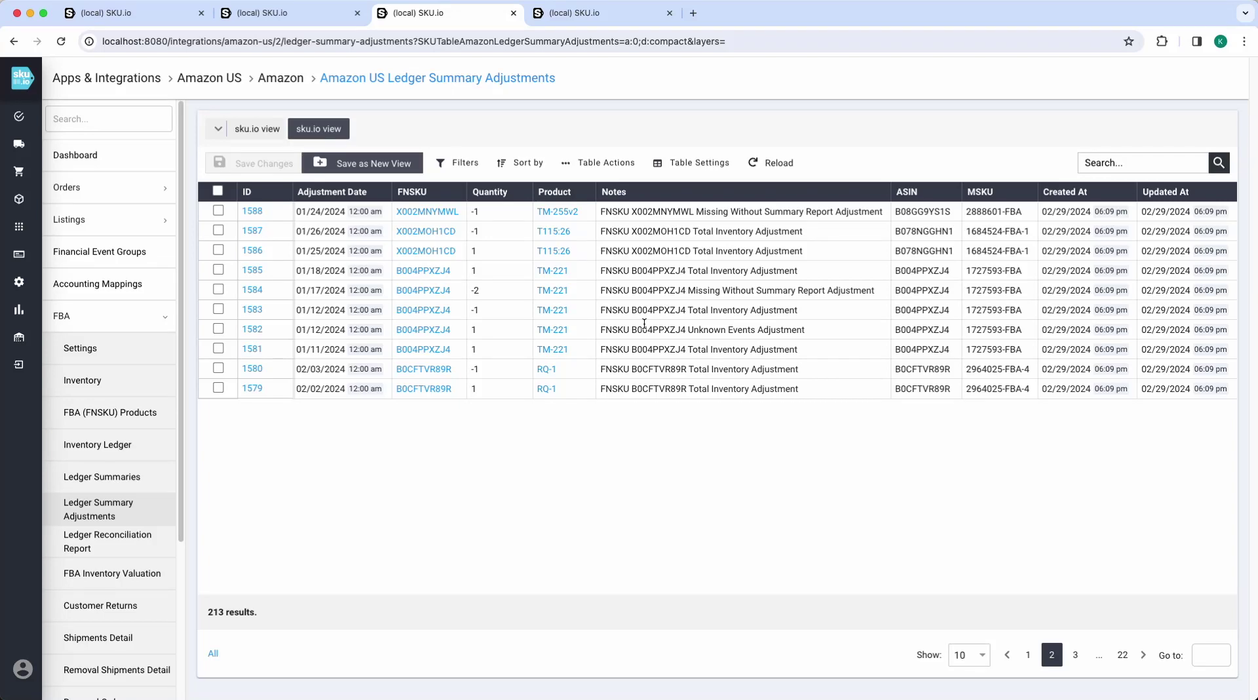
pyautogui.click(402, 330)
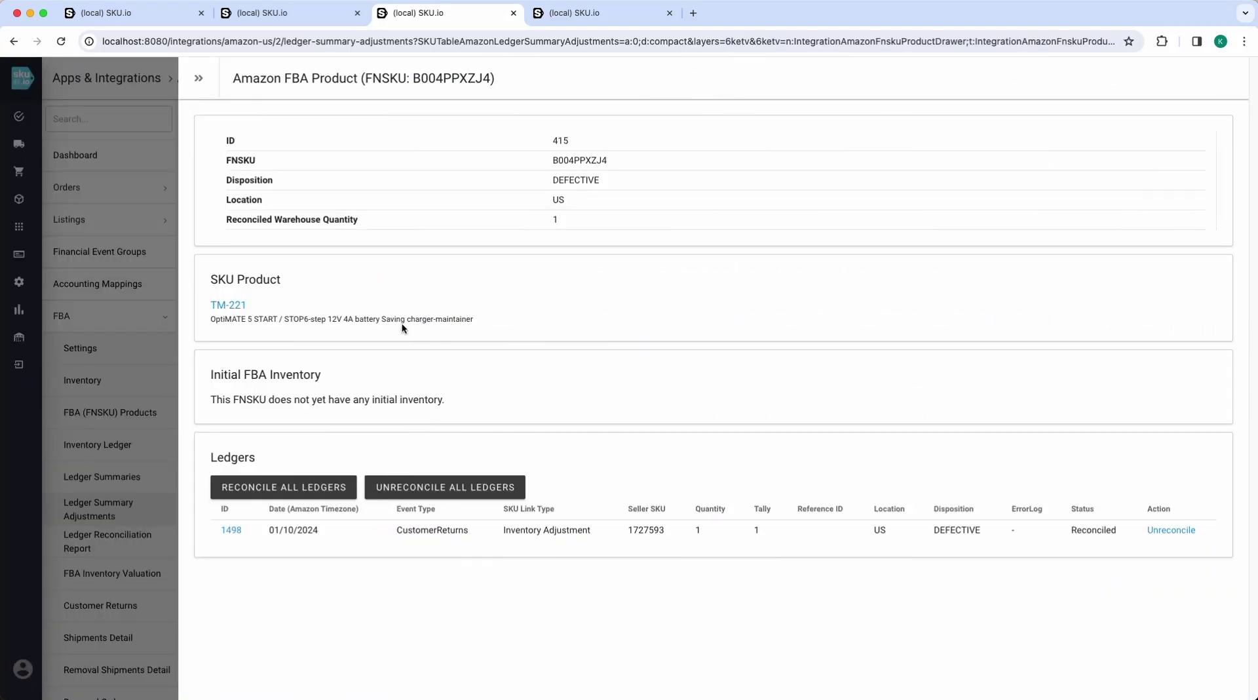
pyautogui.click(159, 378)
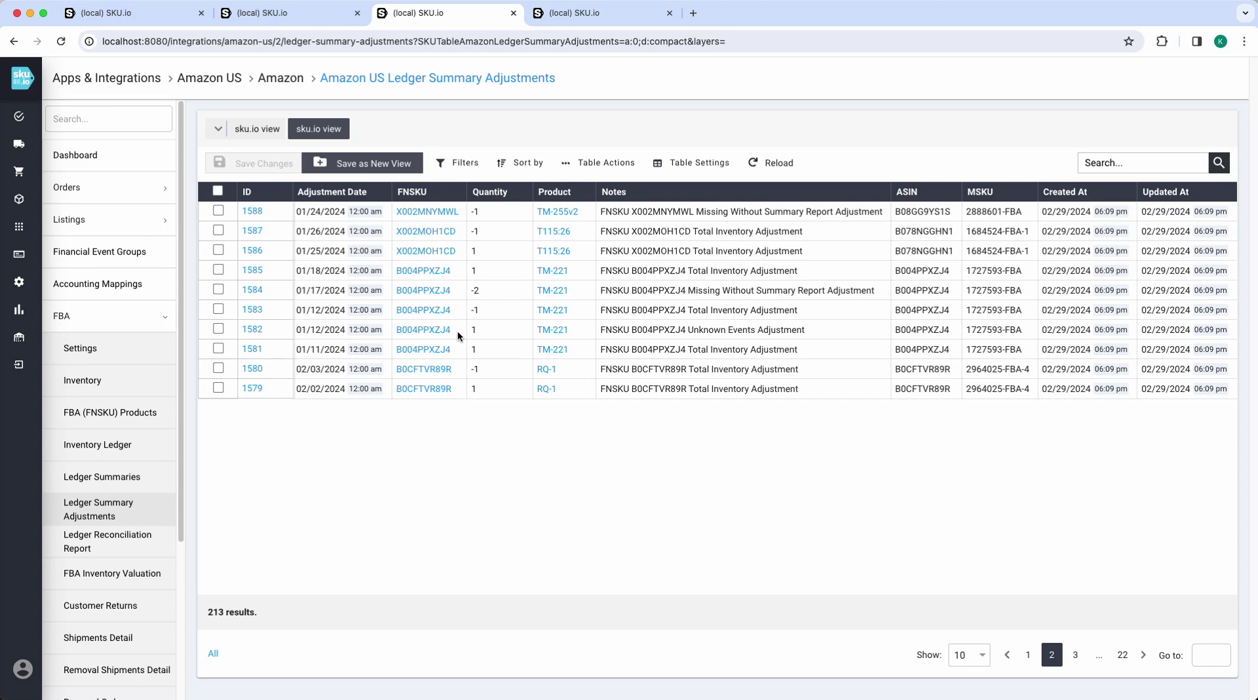
pyautogui.moveTo(458, 335); pyautogui.dragTo(392, 333)
pyautogui.click(584, 14)
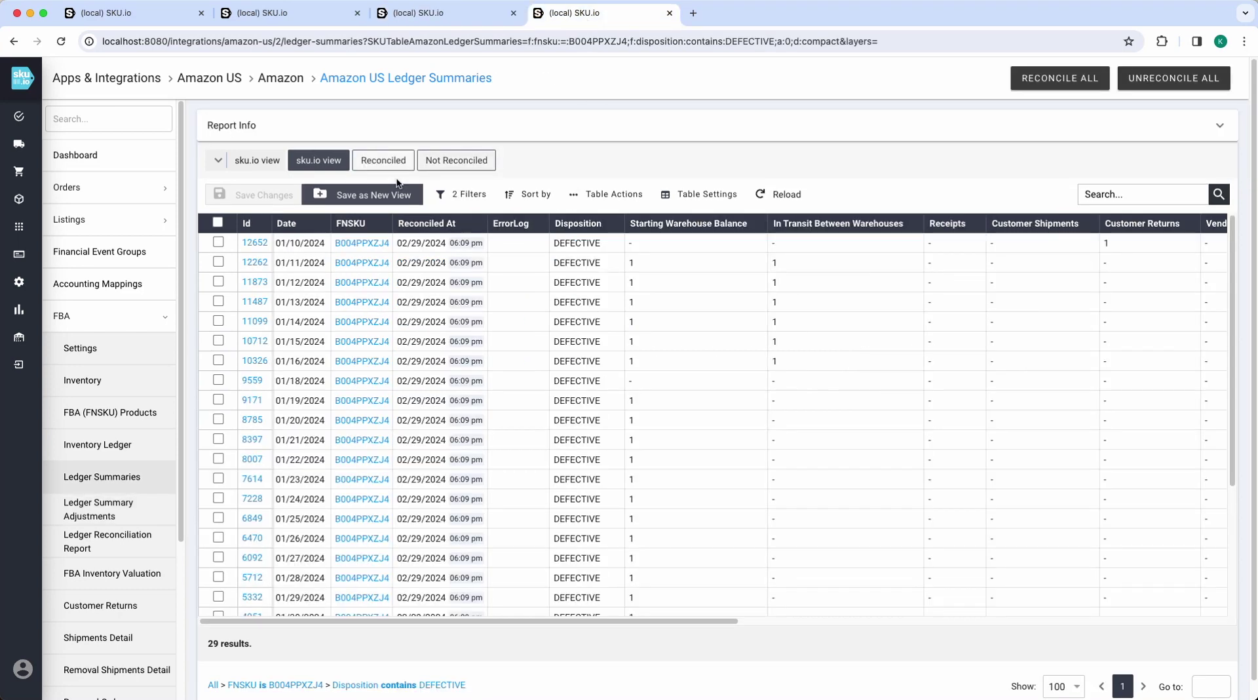
# Keep the ledger summaries filtered to FNSKU B004PPXZJ4 and remove the Disposition filter
pyautogui.click(464, 197)
pyautogui.doubleClick(682, 233)
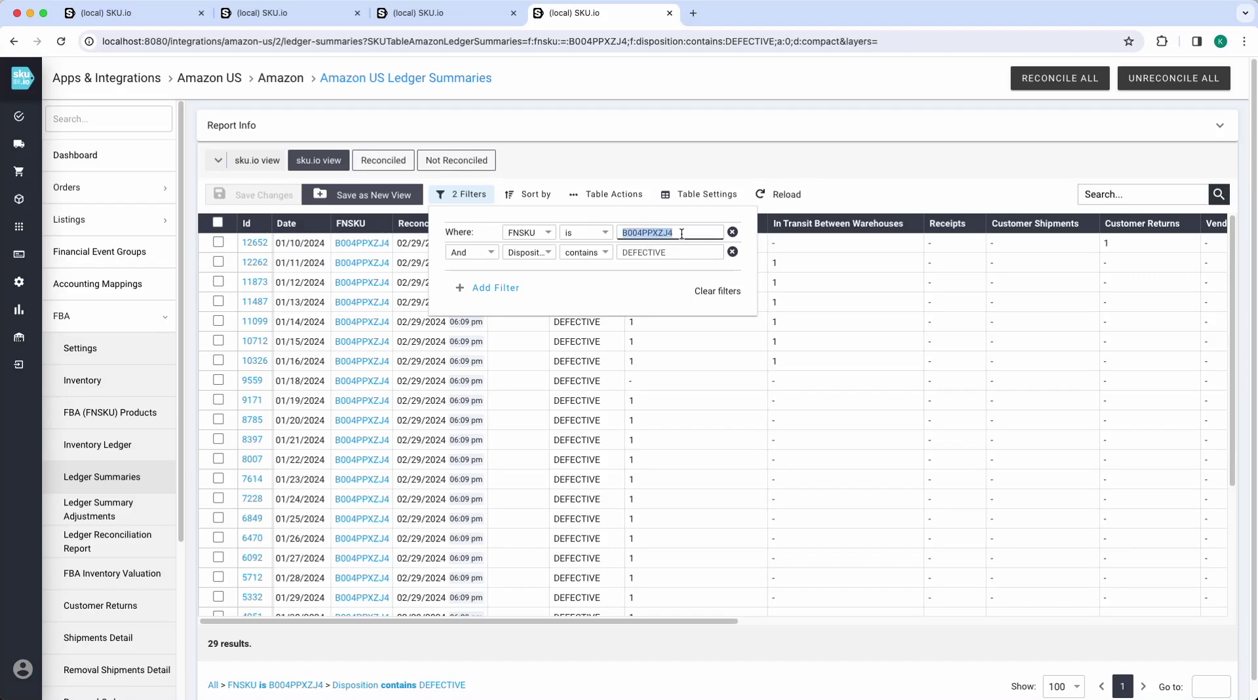
pyautogui.press('super+v')
pyautogui.click(732, 253)
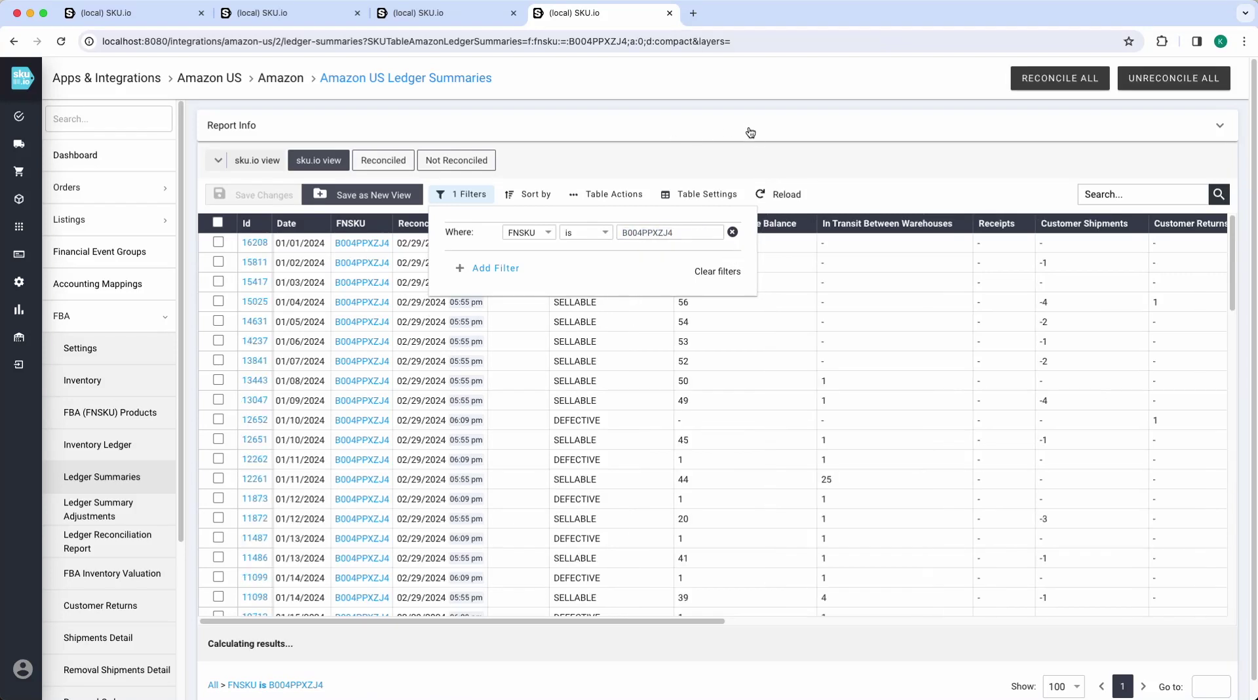
pyautogui.click(550, 206)
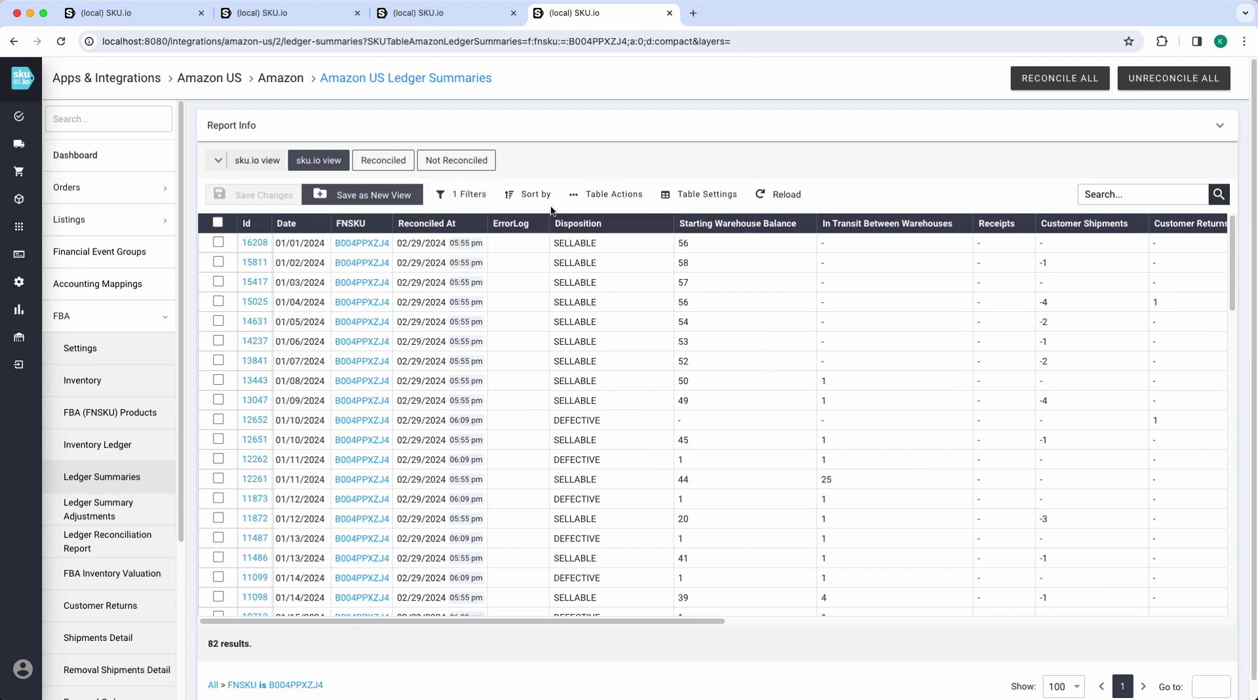
# Narrow the B004PPXZJ4 ledger summaries to those with Unknown Events greater than 0
pyautogui.click(466, 196)
pyautogui.click(485, 268)
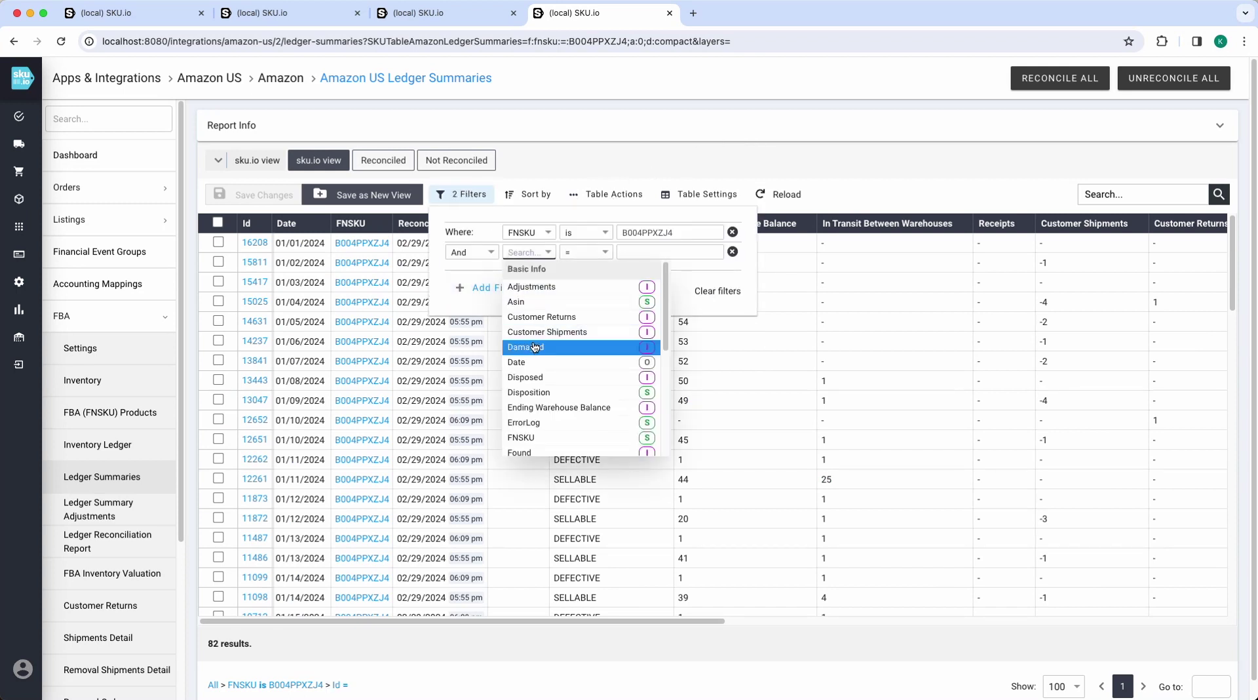
pyautogui.write('unk')
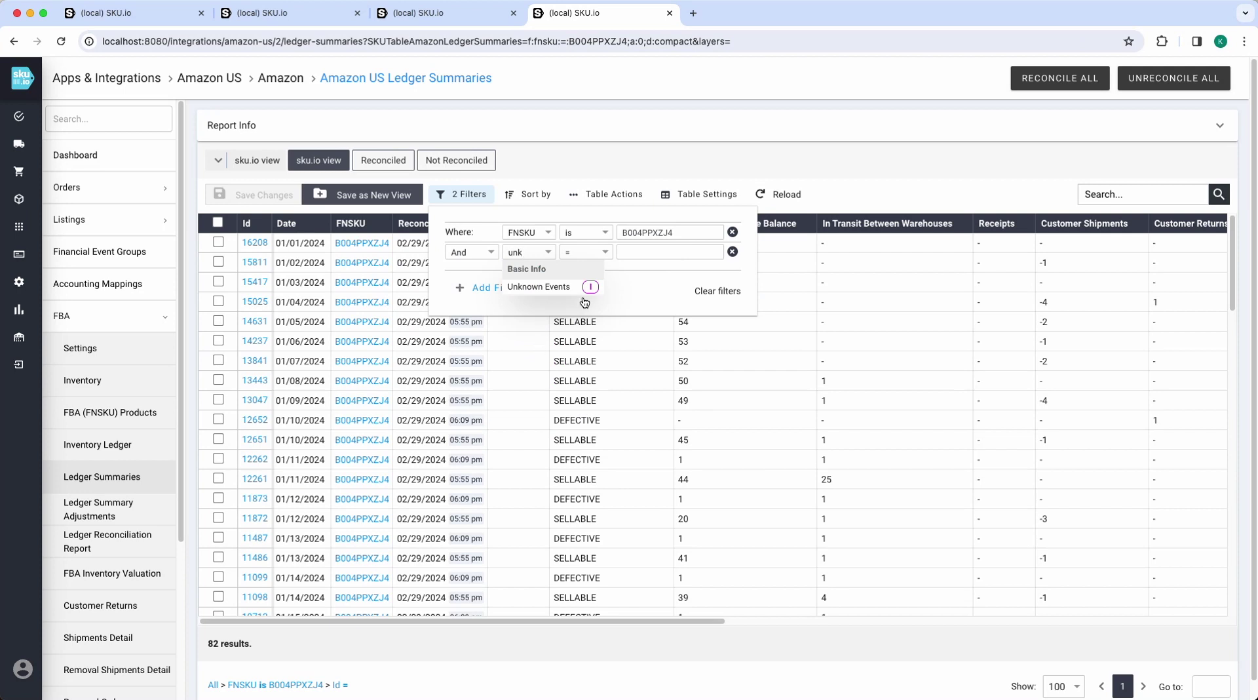
pyautogui.click(578, 288)
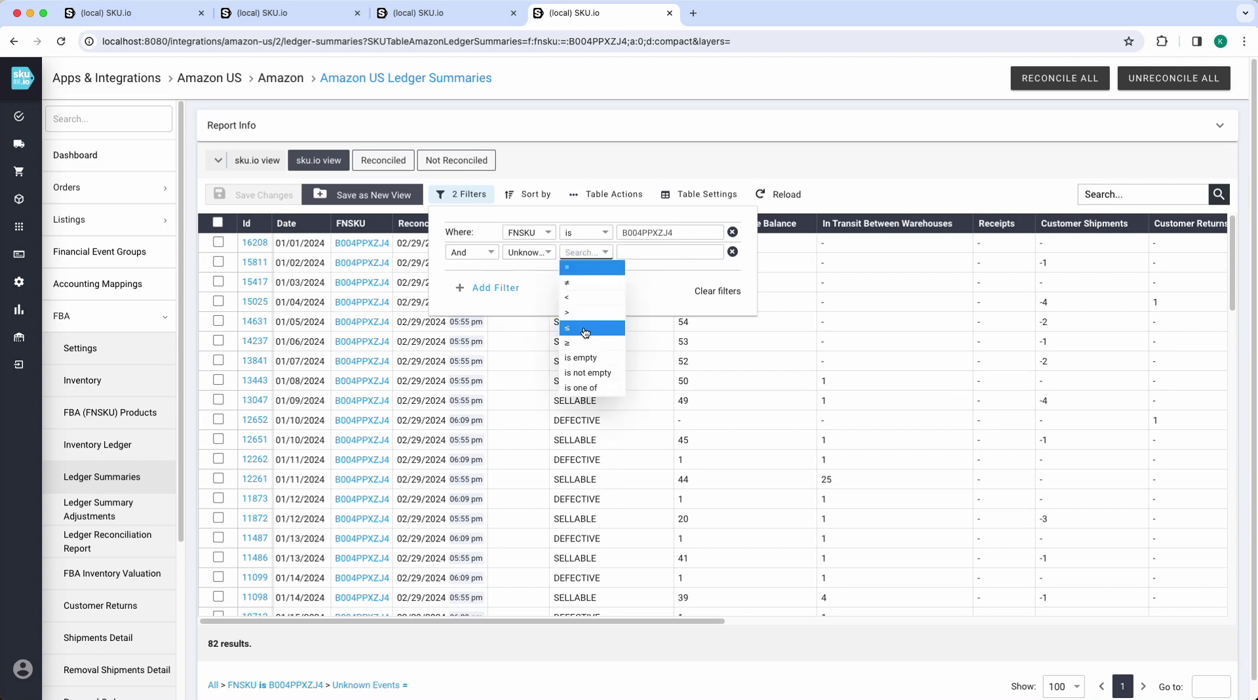
pyautogui.click(574, 313)
pyautogui.click(634, 257)
pyautogui.write('0')
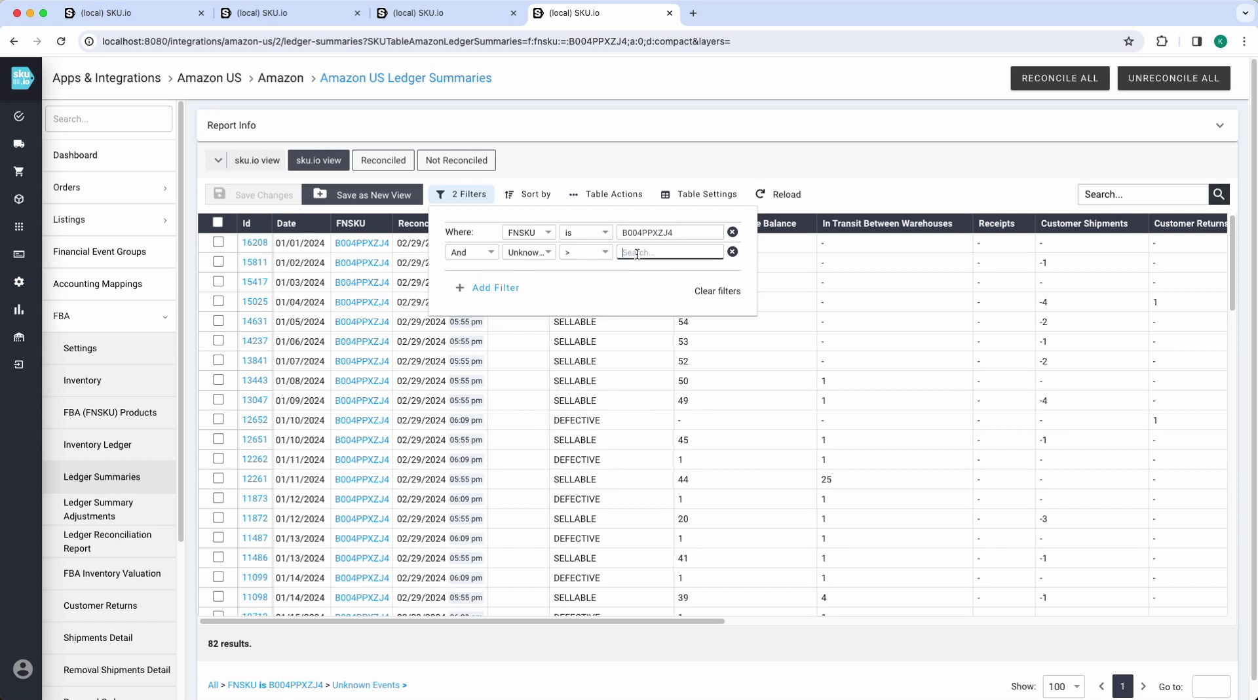
pyautogui.click(723, 133)
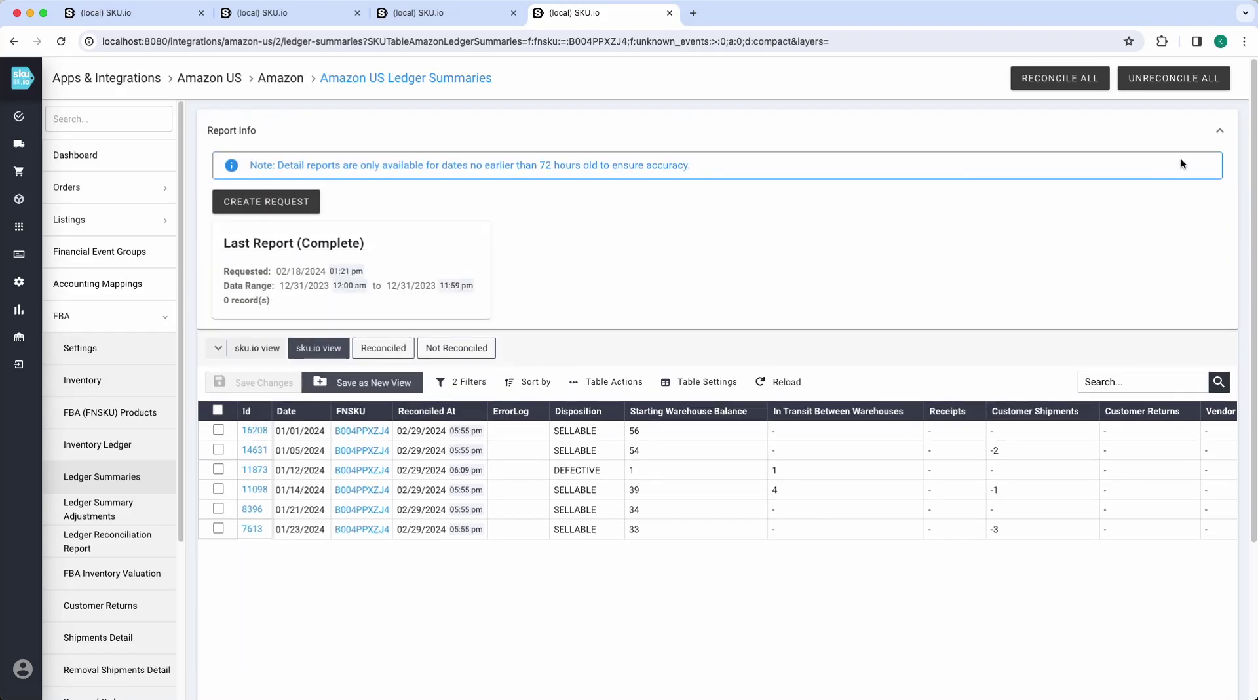
pyautogui.click(1217, 125)
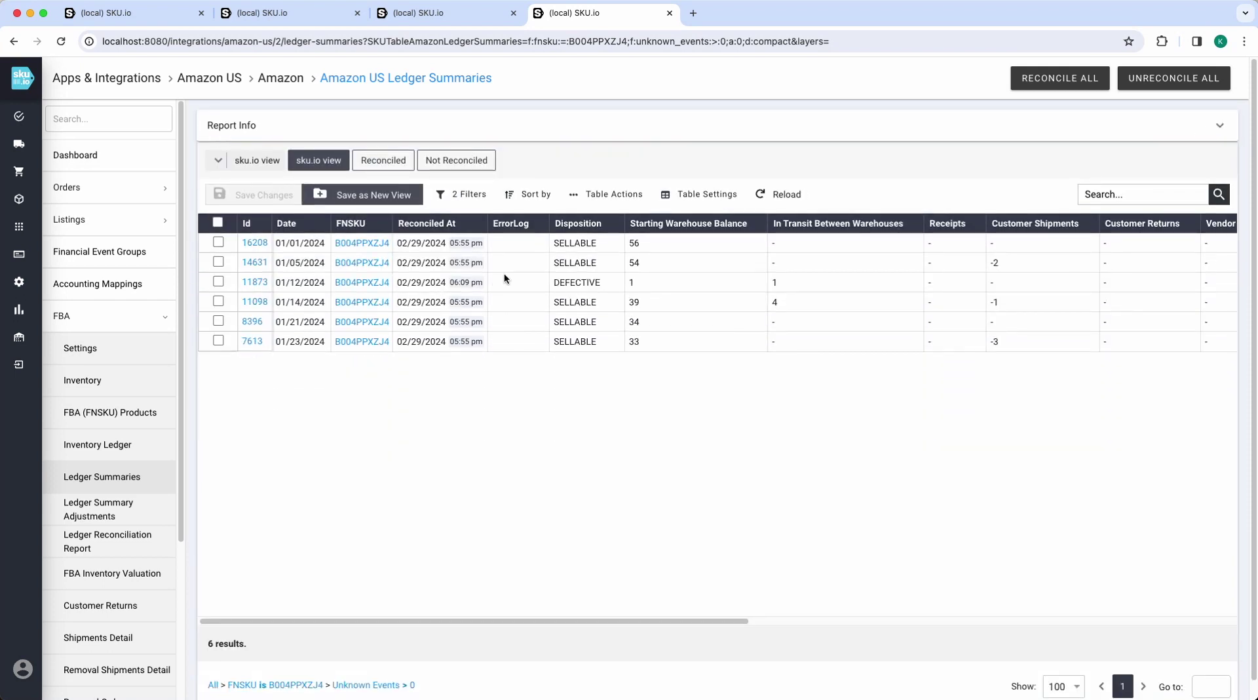
# Check the warehouse transfers, ending balances, total inventory and Unknown Events quantities of the filtered ledger summaries
pyautogui.hscroll(10, 886, 292)
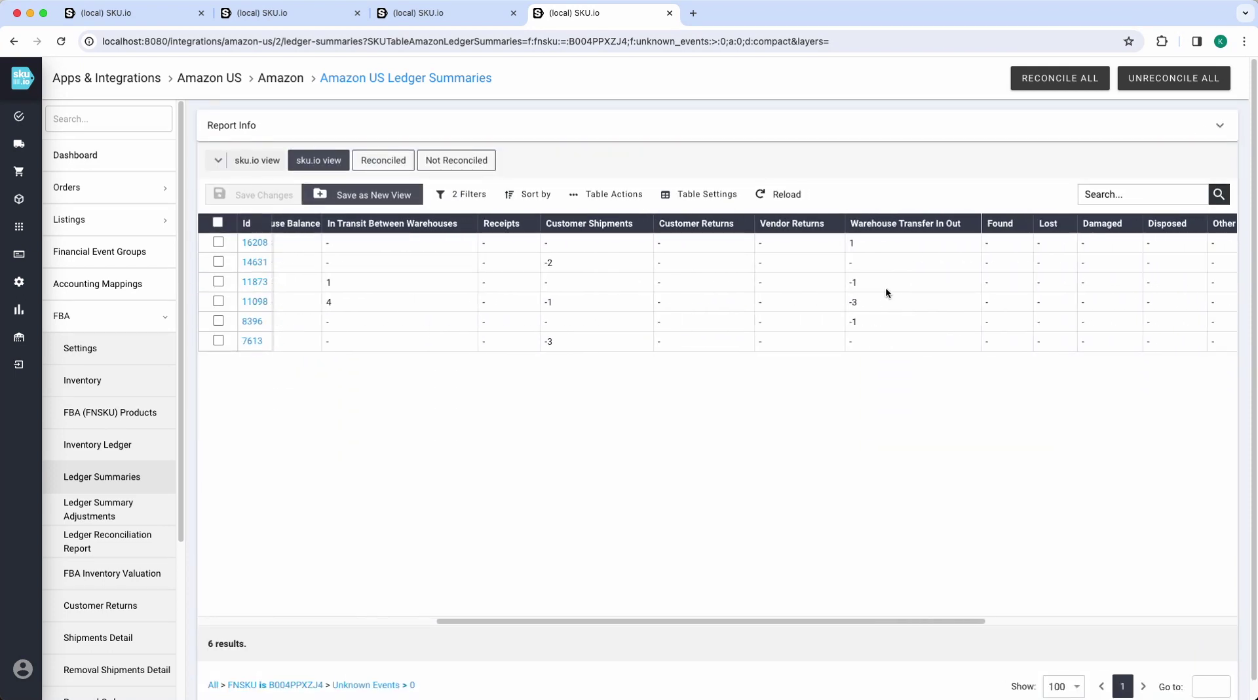
pyautogui.hscroll(5, 886, 287)
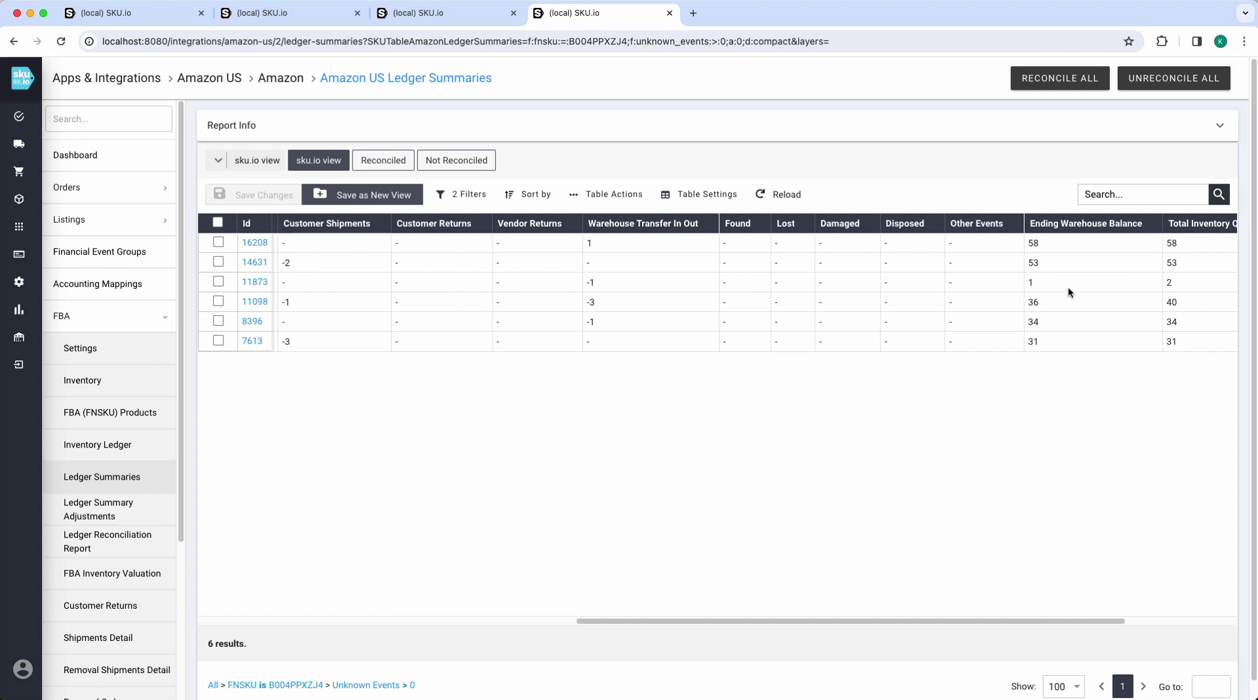
pyautogui.hscroll(5, 1065, 288)
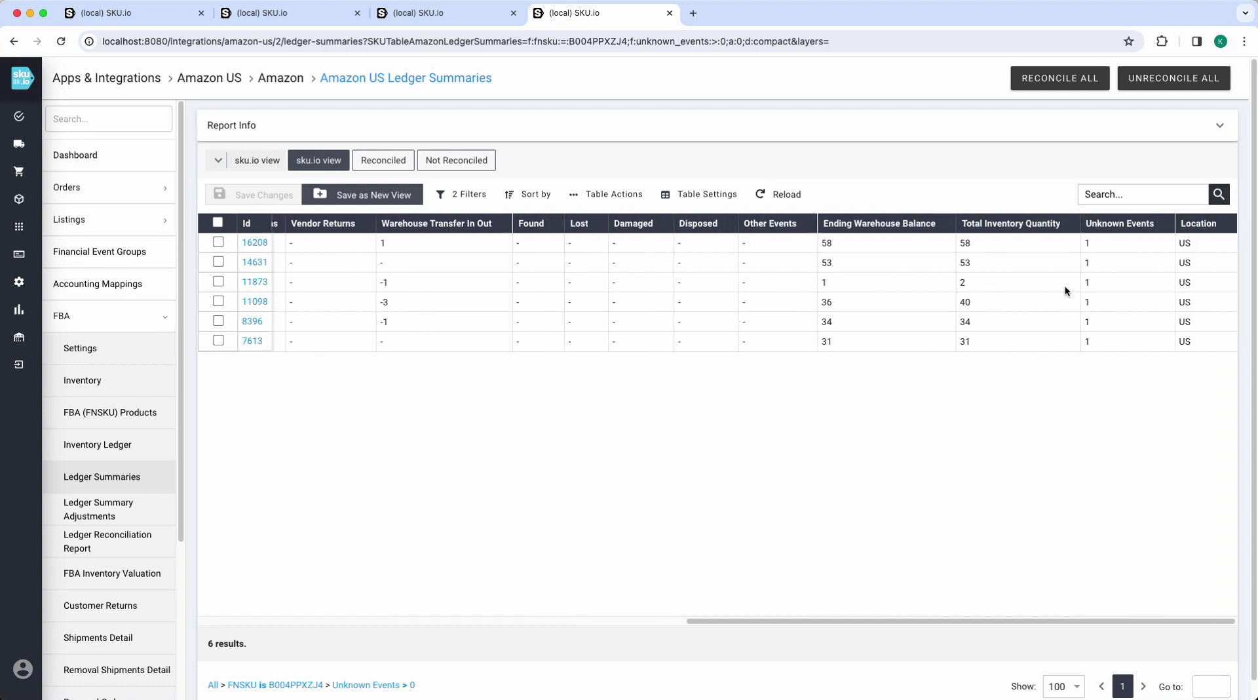
pyautogui.click(1091, 295)
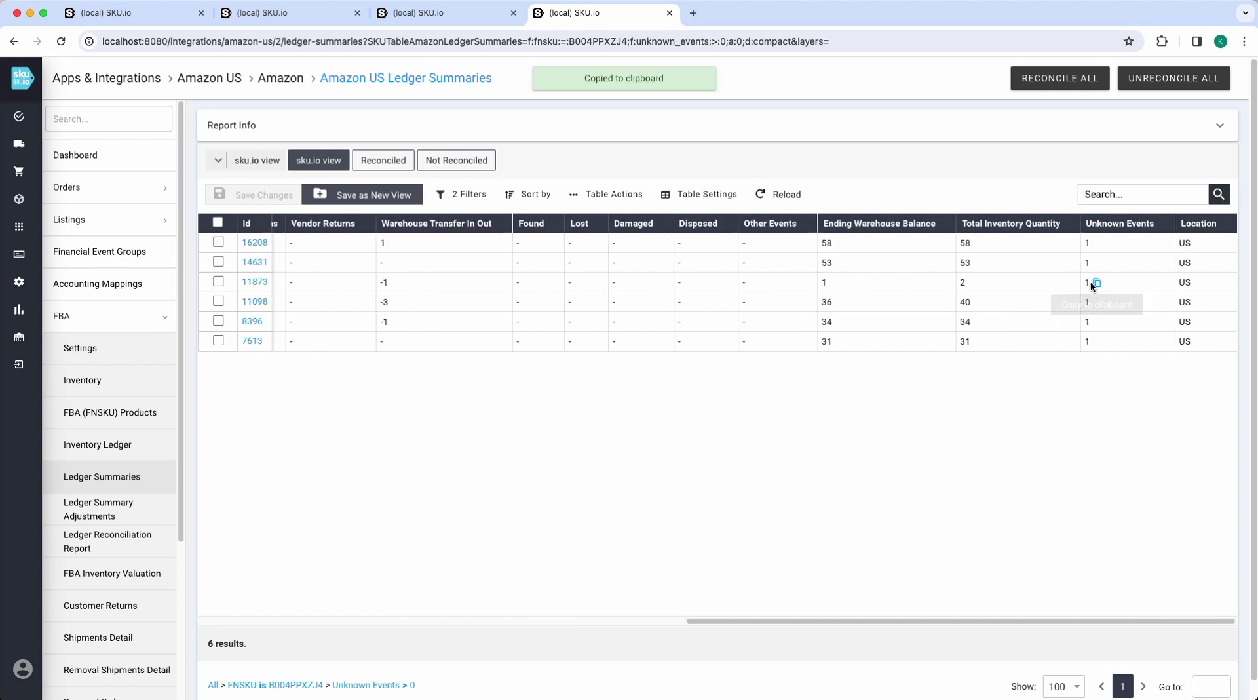
# Open the DEFECTIVE ledger summary 11873 of 01/12/2024, examine its adjustments, Reconciliation Check and Total Inventory Check, and close it
pyautogui.hscroll(-20, 1074, 285)
pyautogui.click(252, 282)
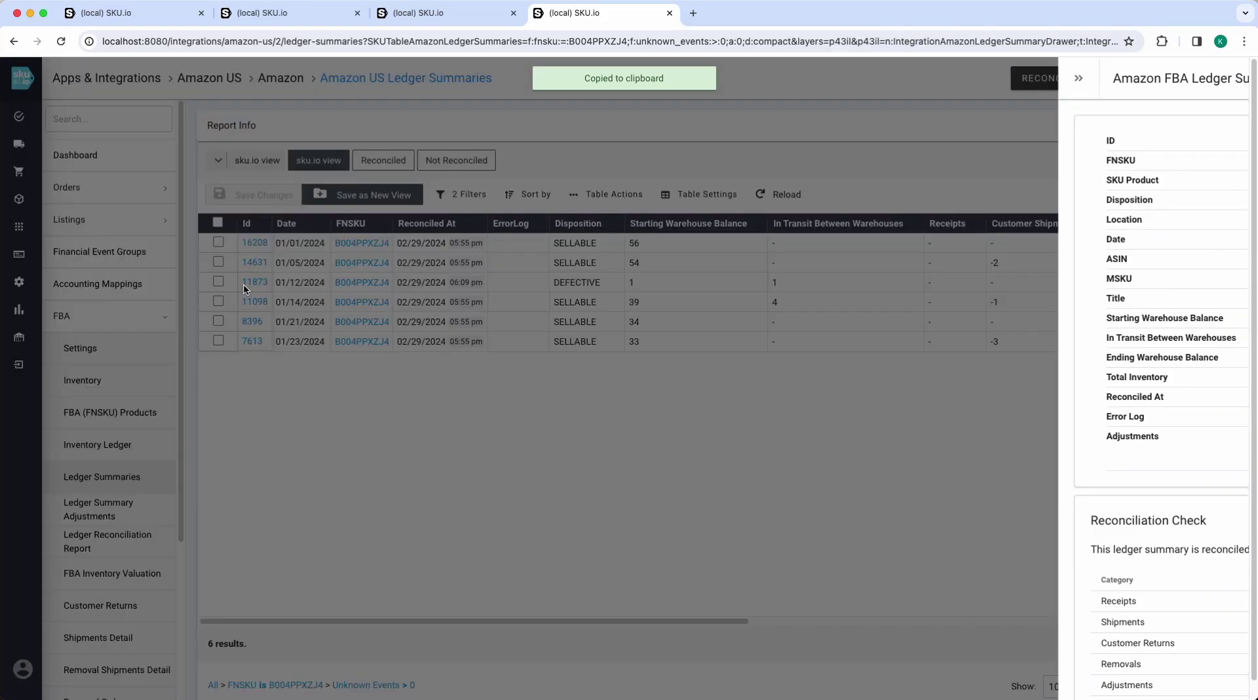
pyautogui.scroll(-5, 352, 378)
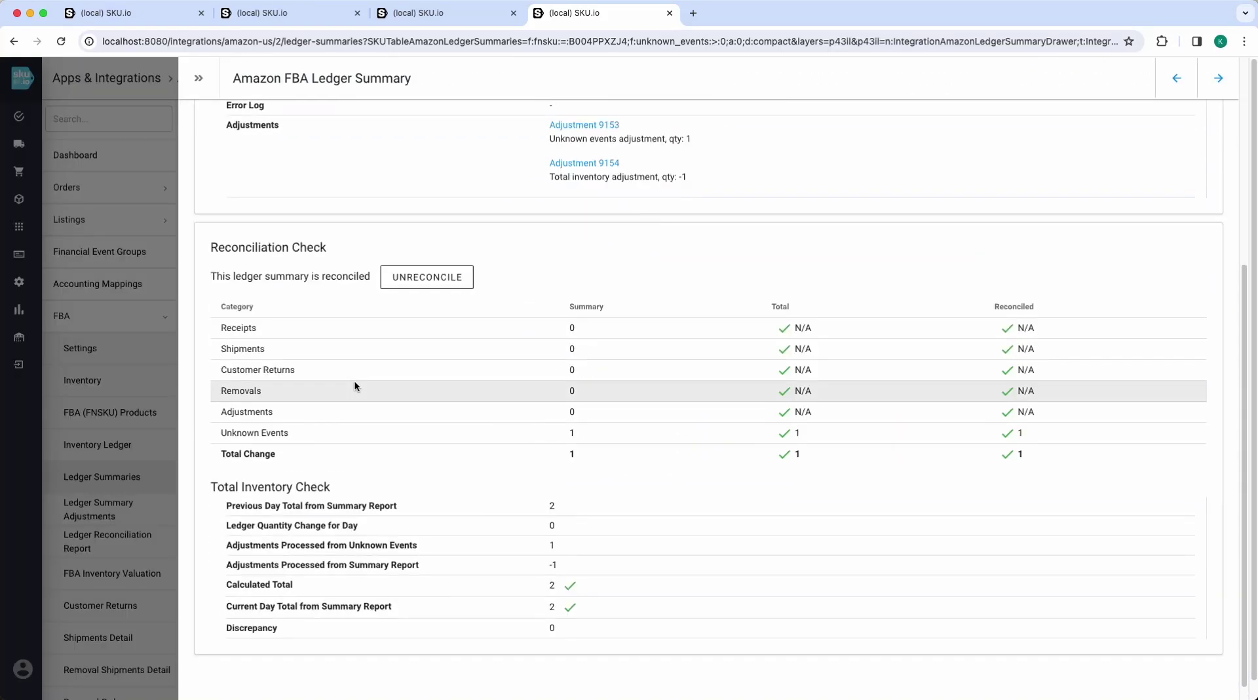
pyautogui.scroll(1, 583, 216)
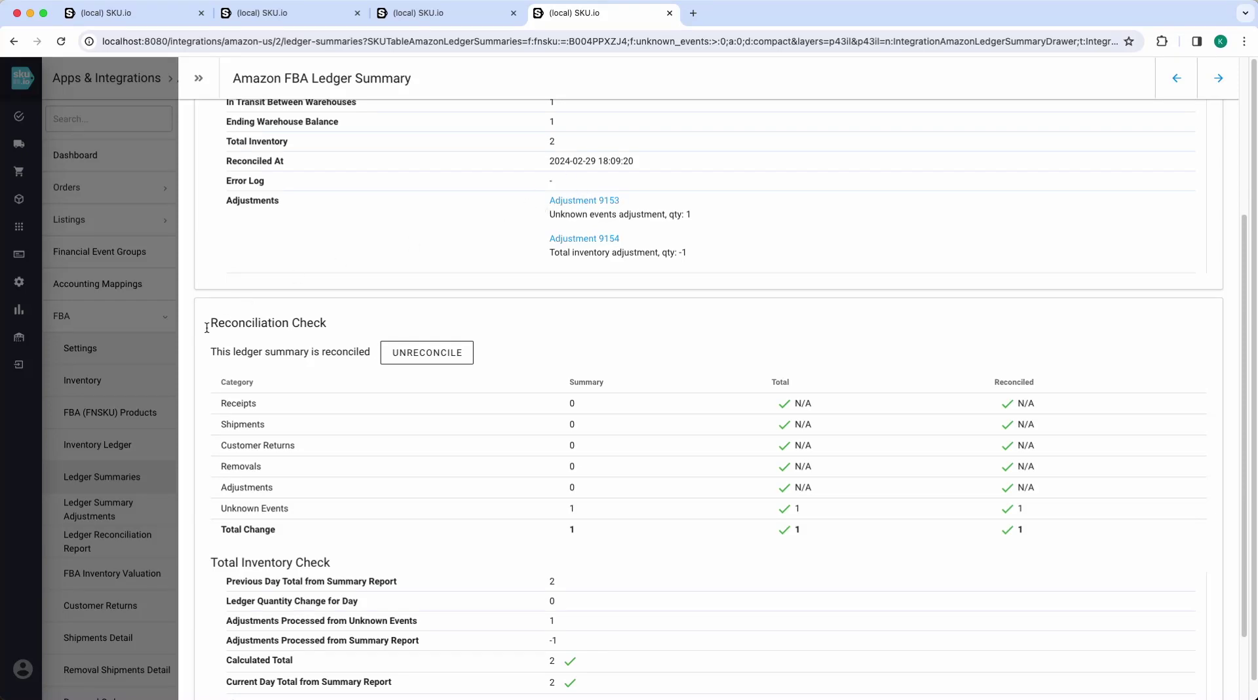
pyautogui.click(143, 354)
# Compare the Ledger Summary Adjustments with the FBA Inventory Valuation totals for end of day 01/31/2024 and return to the adjustments
pyautogui.click(475, 16)
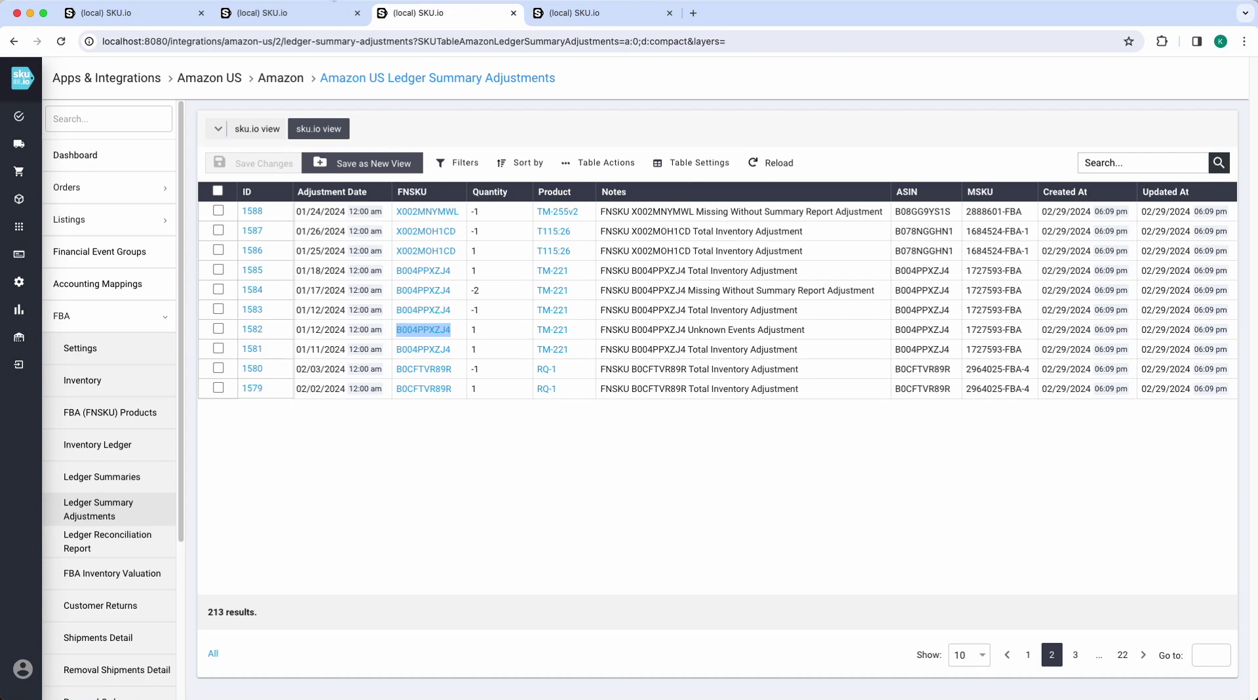
pyautogui.click(292, 13)
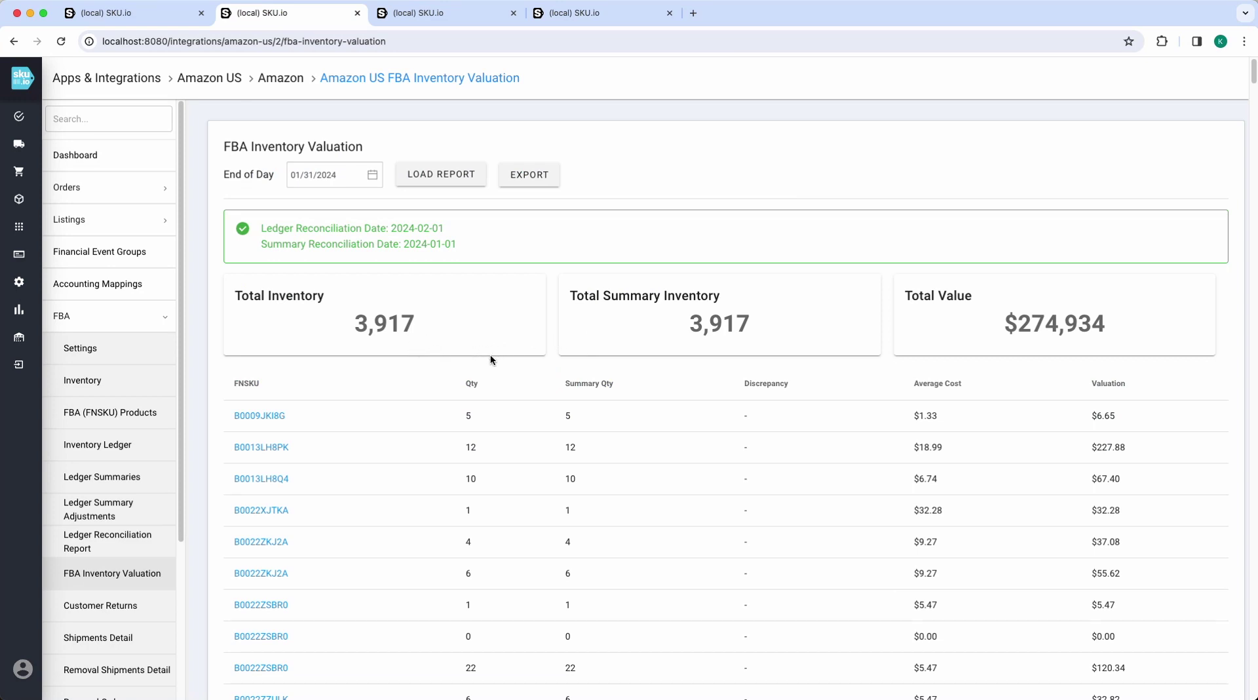
pyautogui.click(459, 13)
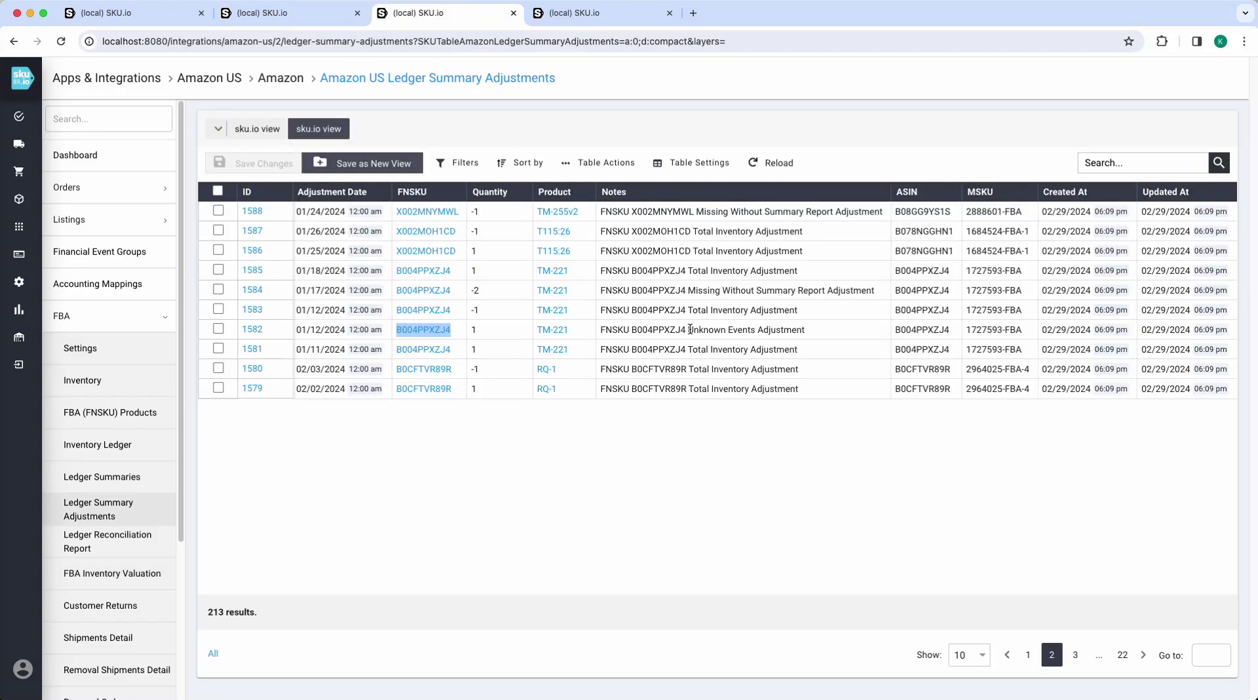
pyautogui.click(722, 287)
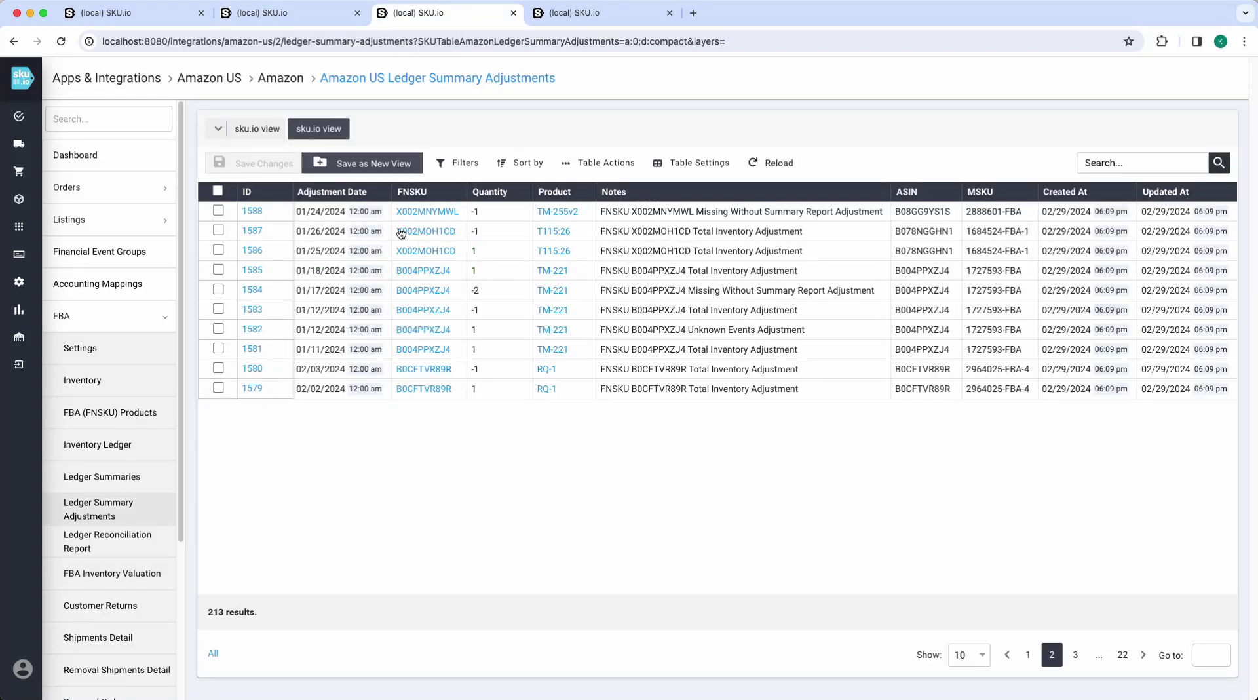
pyautogui.click(289, 13)
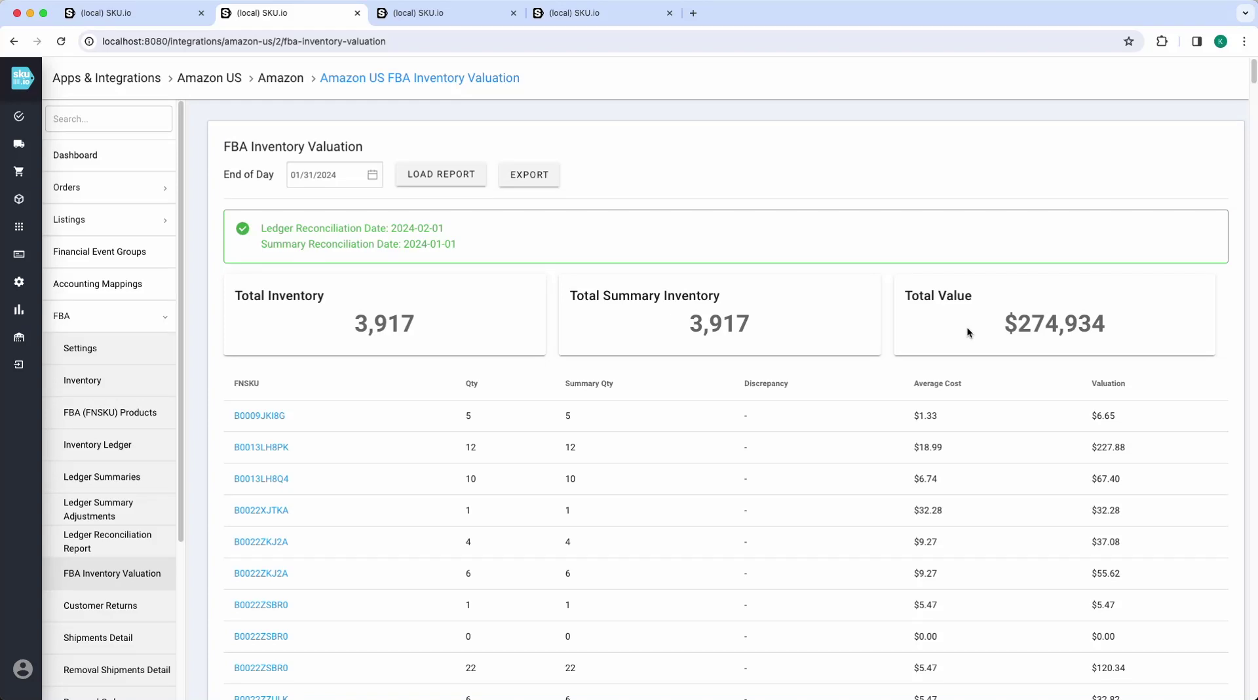
pyautogui.click(409, 13)
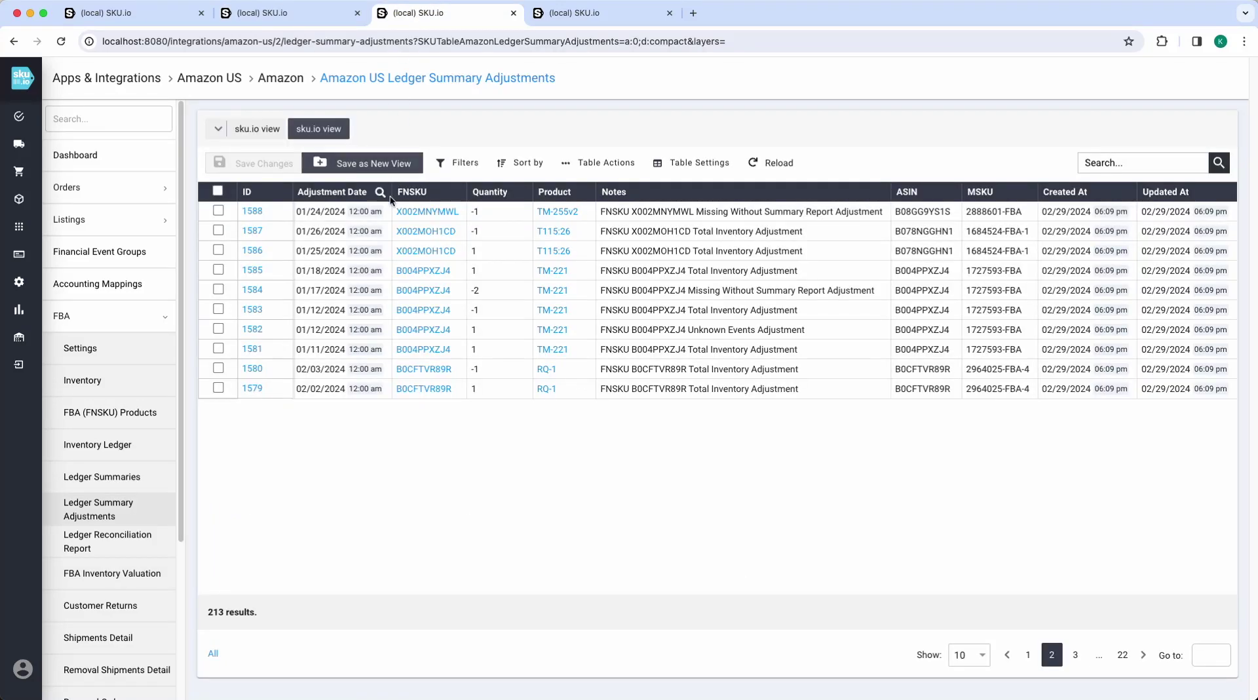